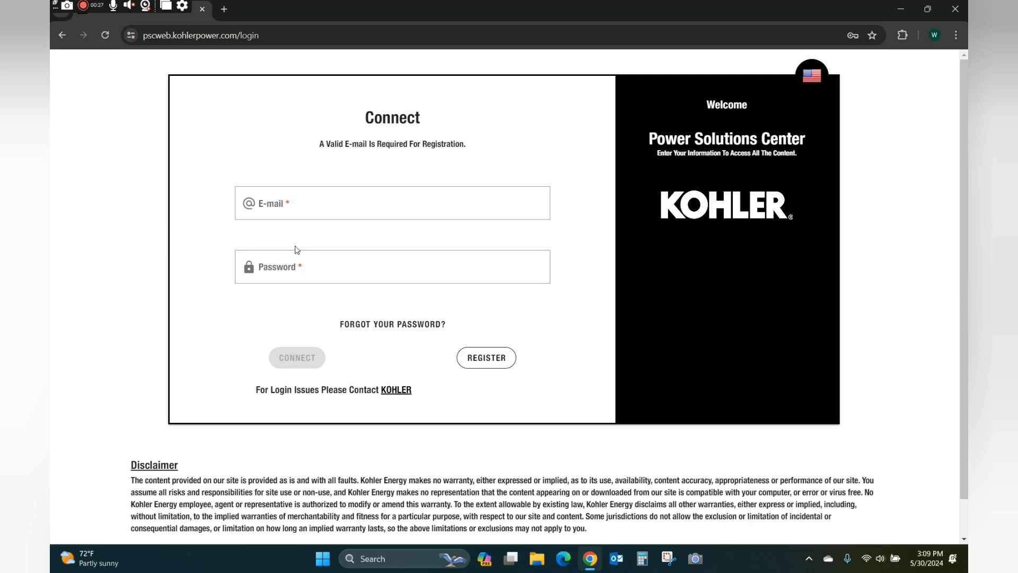
Sign in using the saved Chrome autofill e-mail and password entries.
left_click(282, 202)
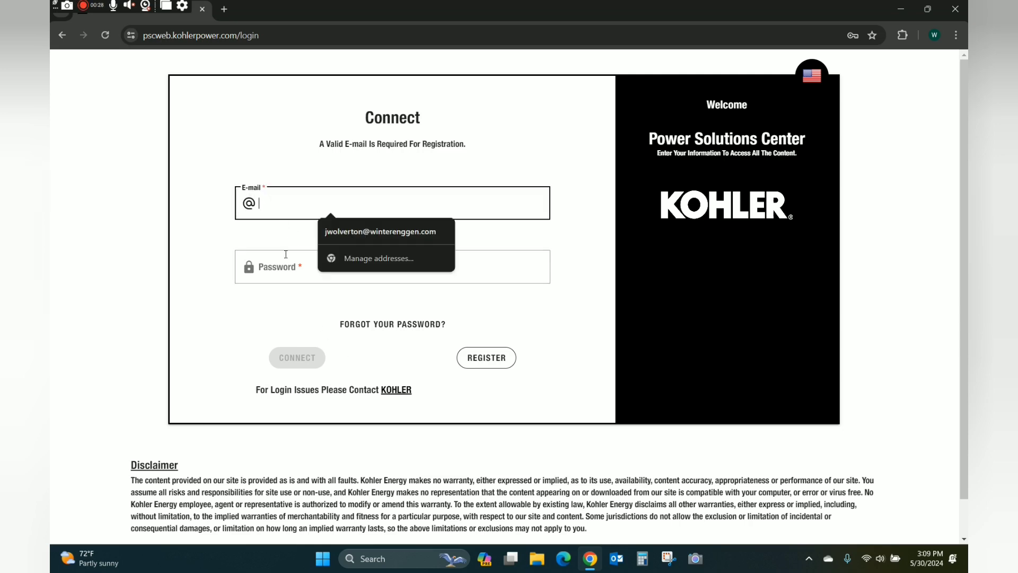
left_click(363, 230)
left_click(314, 270)
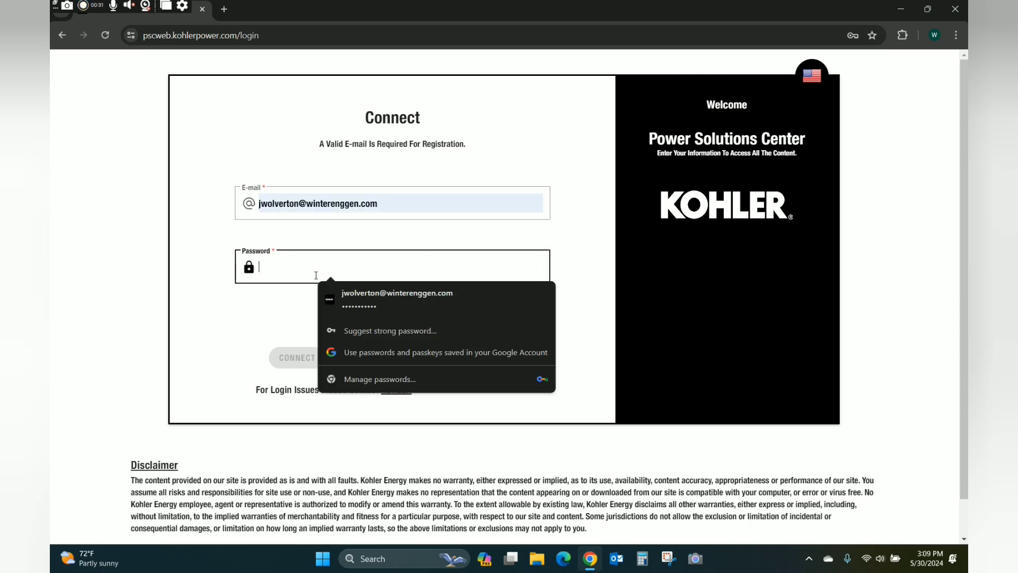
left_click(351, 293)
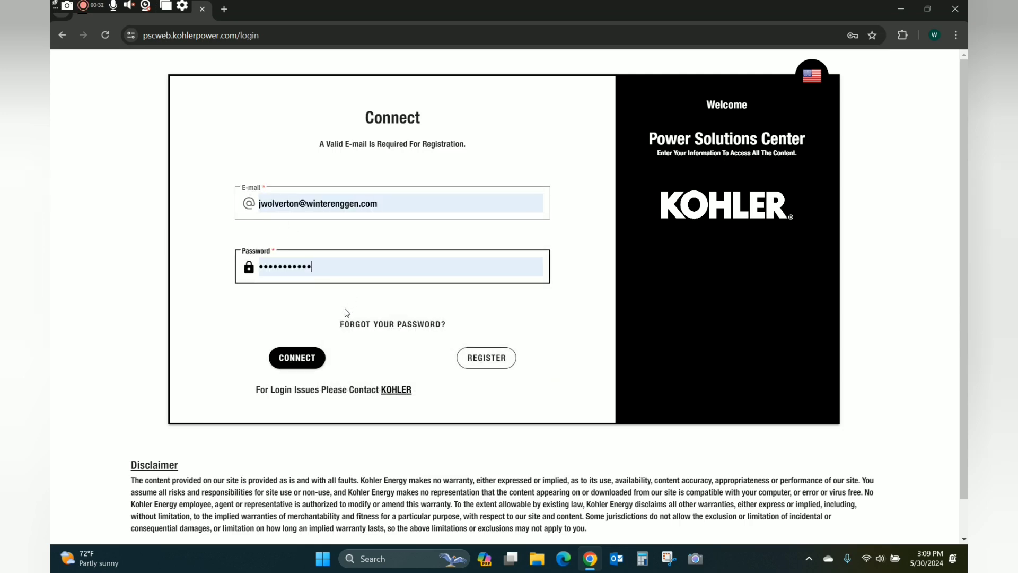
left_click(297, 359)
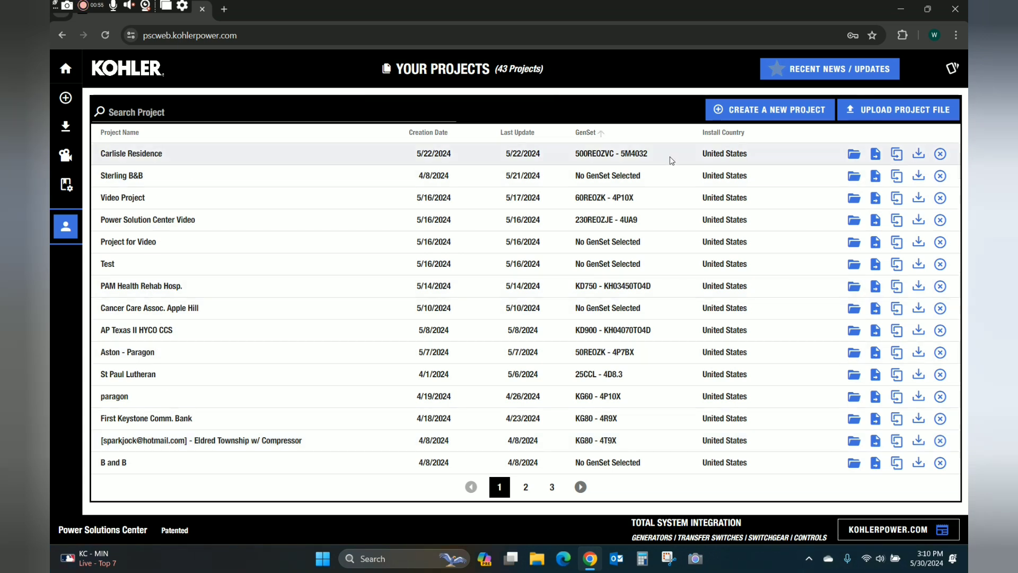
Start a new project named 'Sizing 101'.
left_click(790, 114)
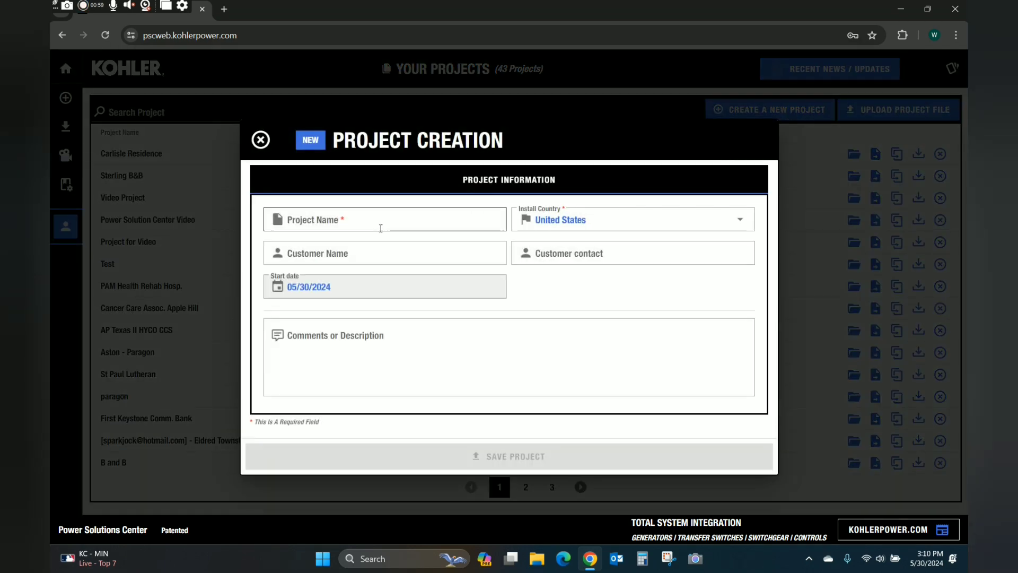
left_click(373, 219)
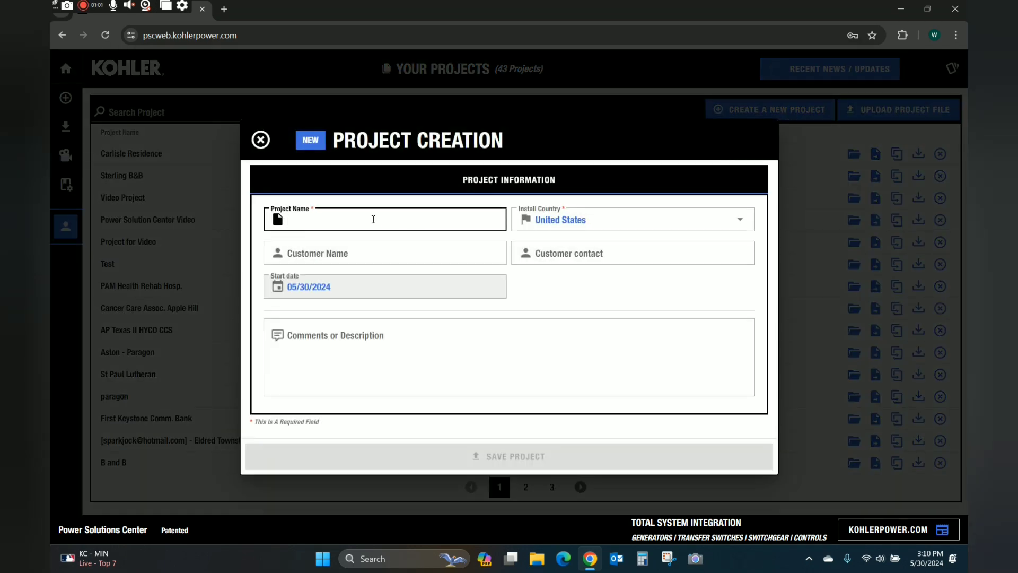
type("Sizing ")
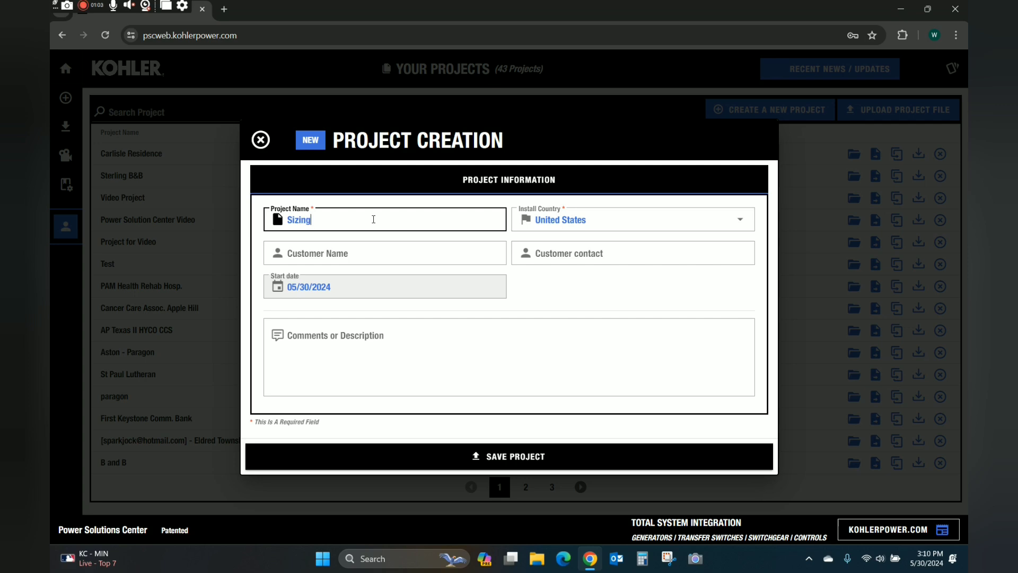
type("101")
Fill in the customer's name and contact e-mail, then save the project.
left_click(348, 258)
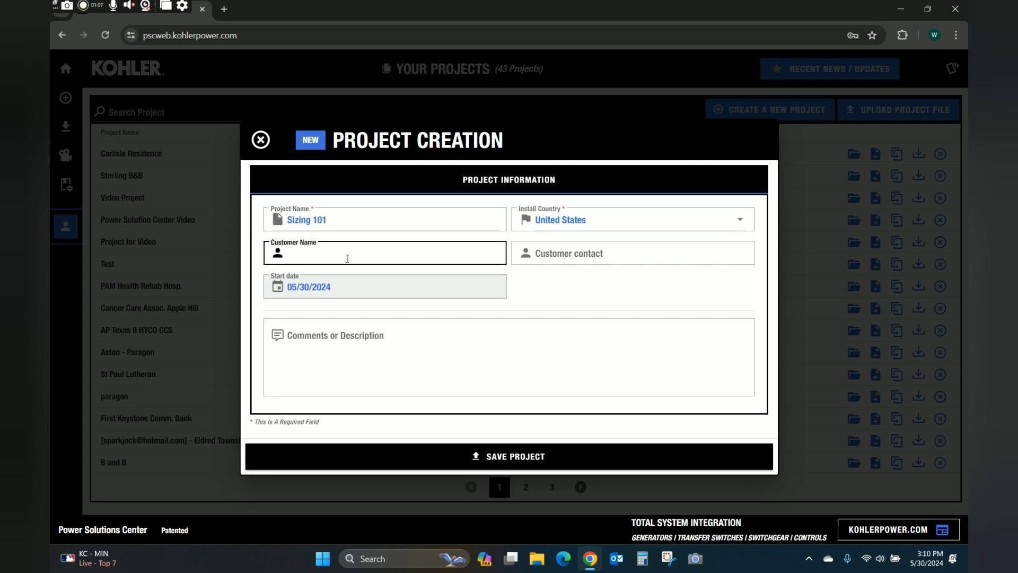
key("Tab")
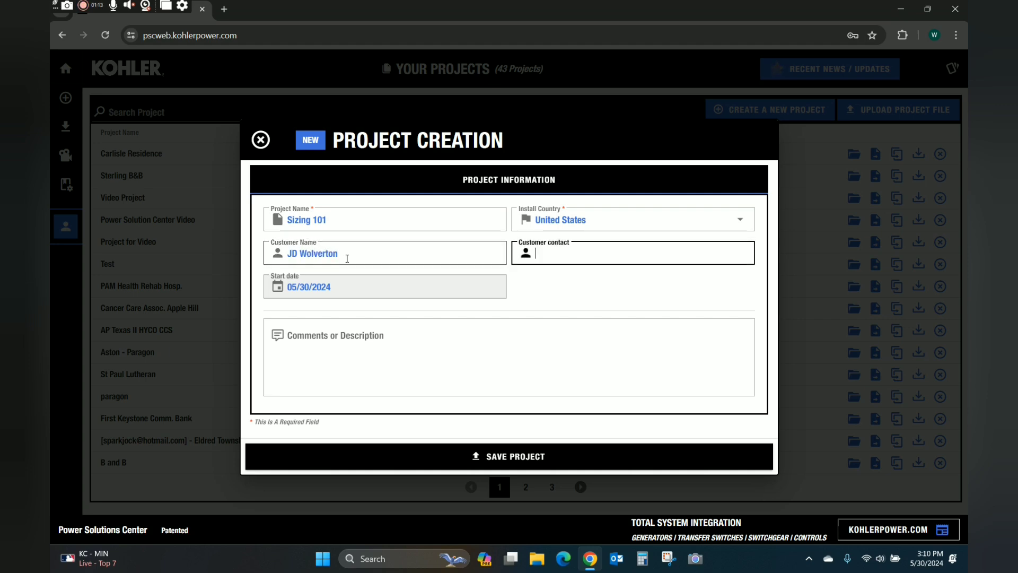
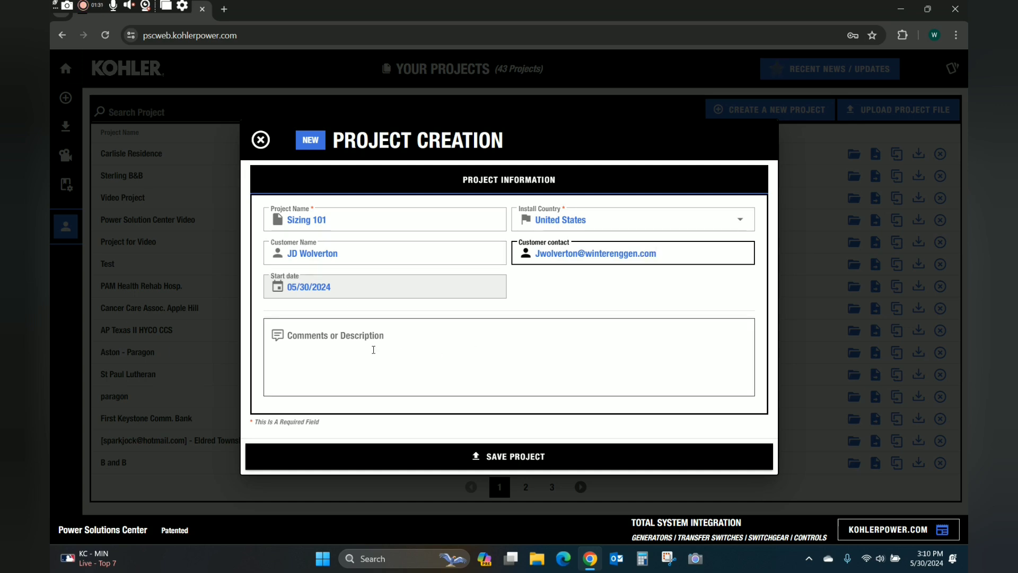
left_click(488, 460)
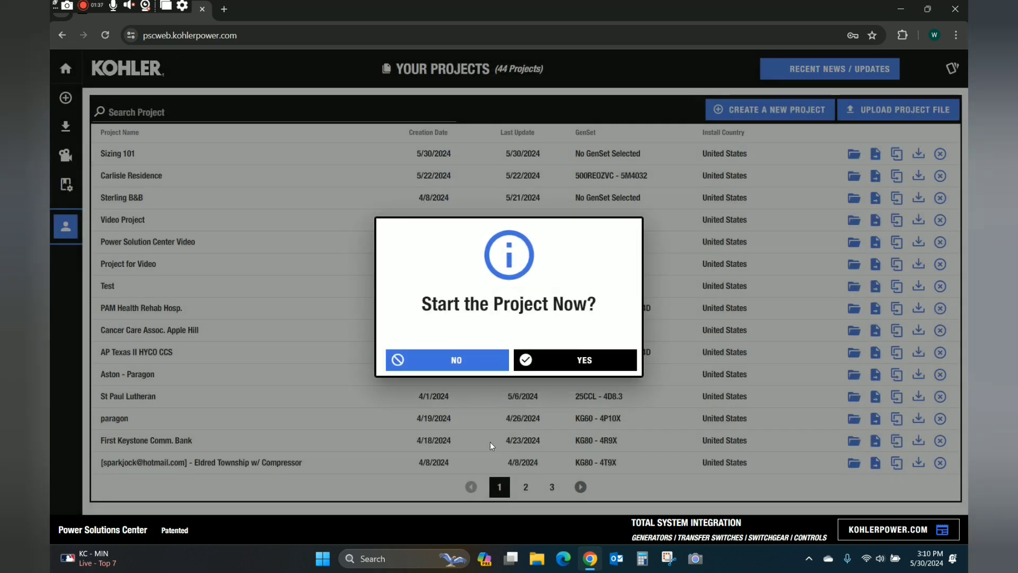
Start the Sizing 101 project now and show the generator's Emission Requirements choices.
left_click(552, 361)
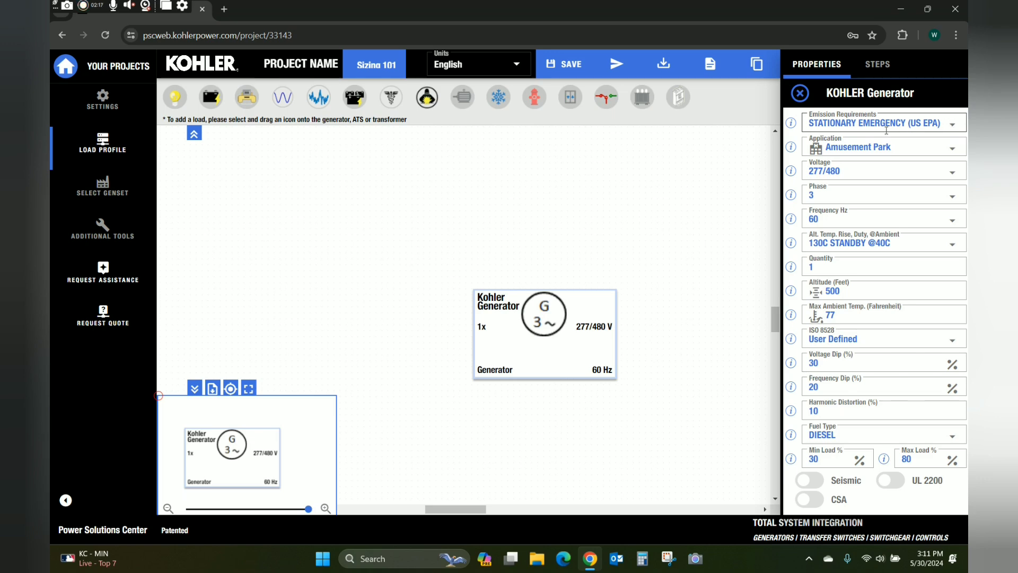
left_click(953, 124)
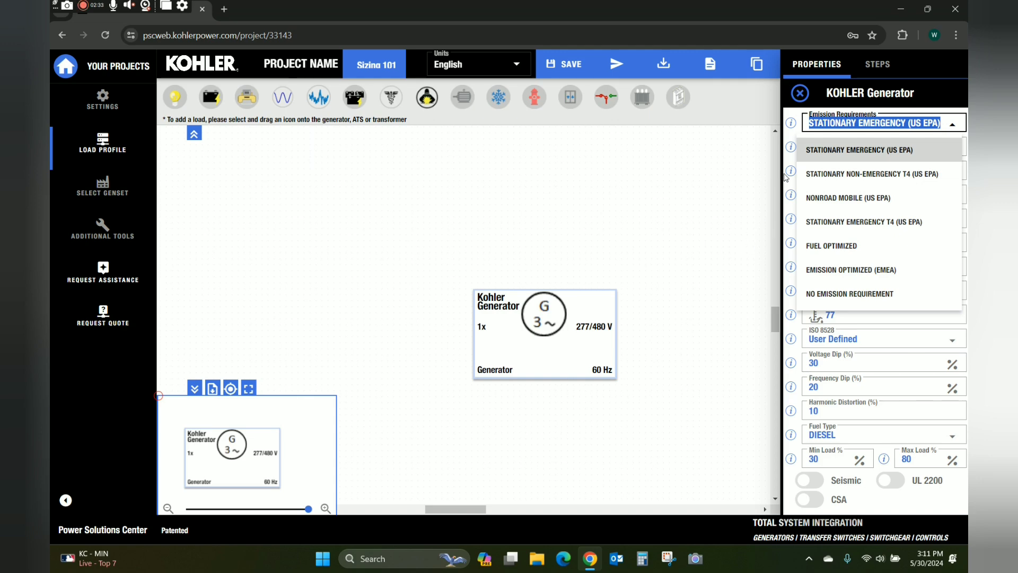
left_click(850, 154)
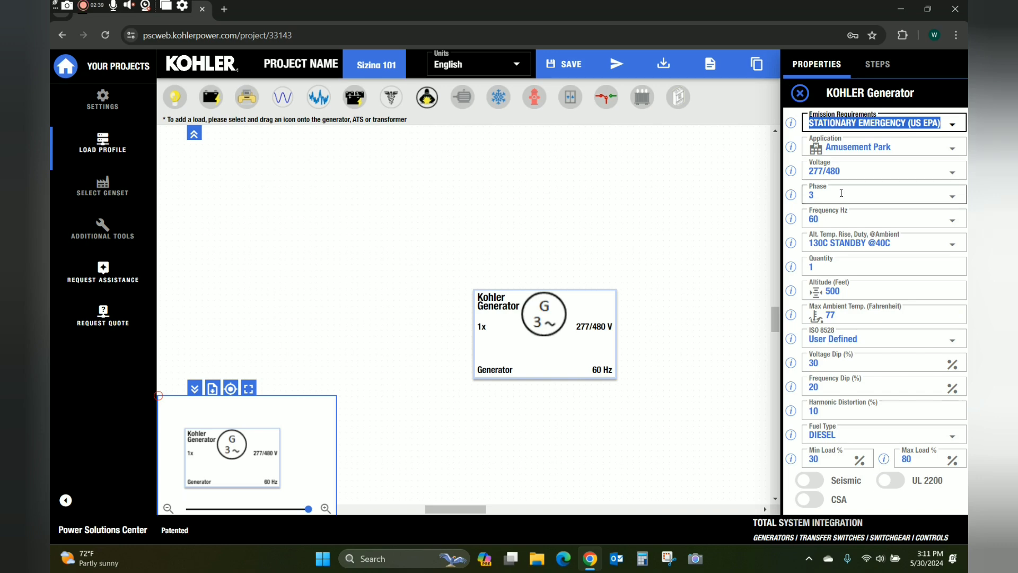
left_click(879, 174)
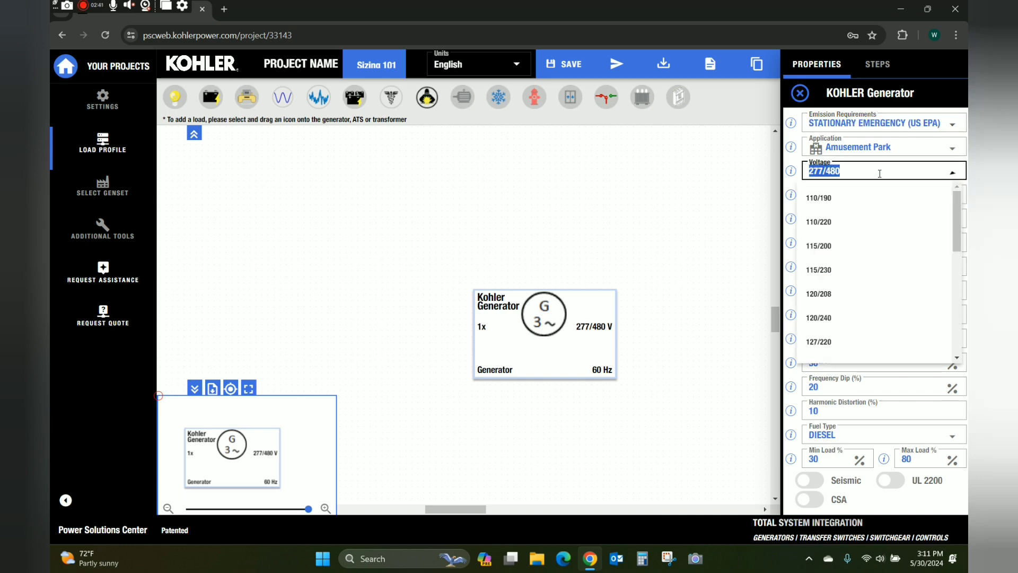
left_click(880, 173)
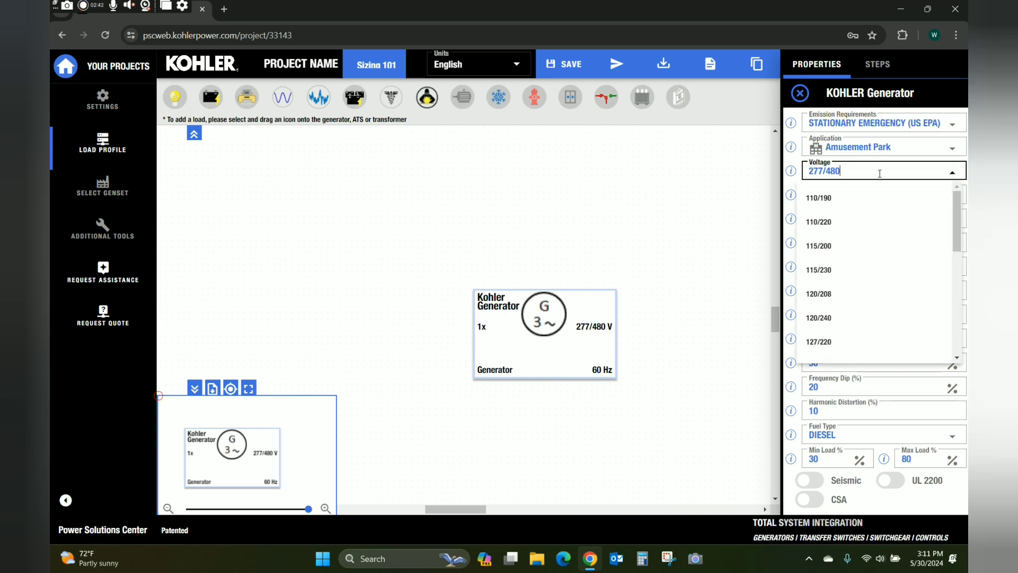
left_click(715, 214)
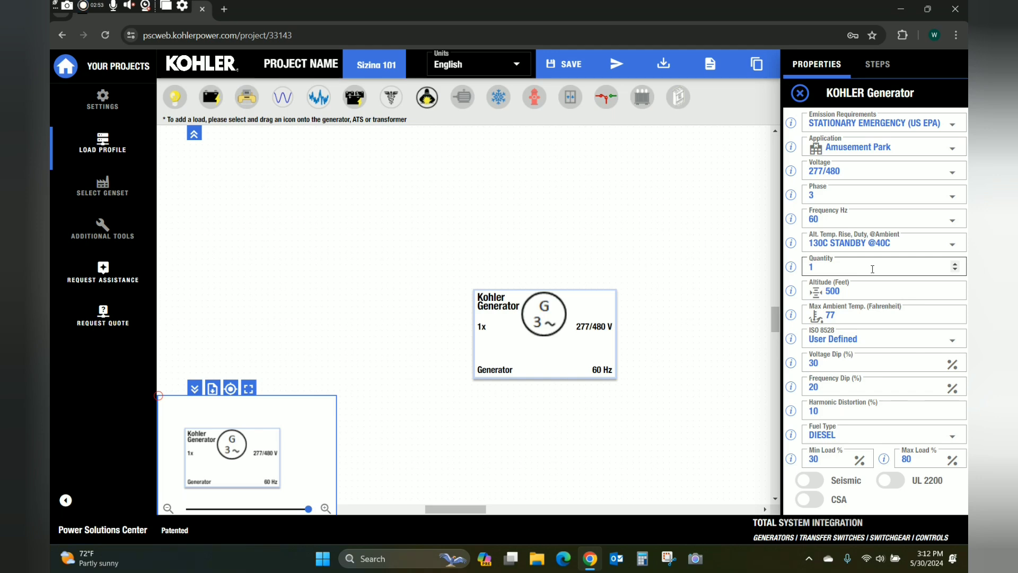
left_click(872, 269)
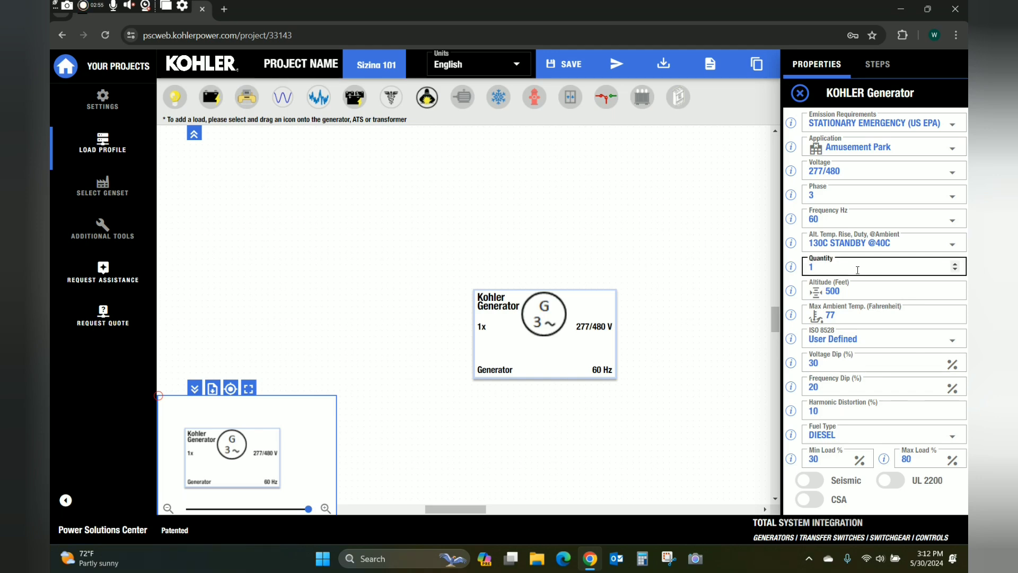
left_click(736, 280)
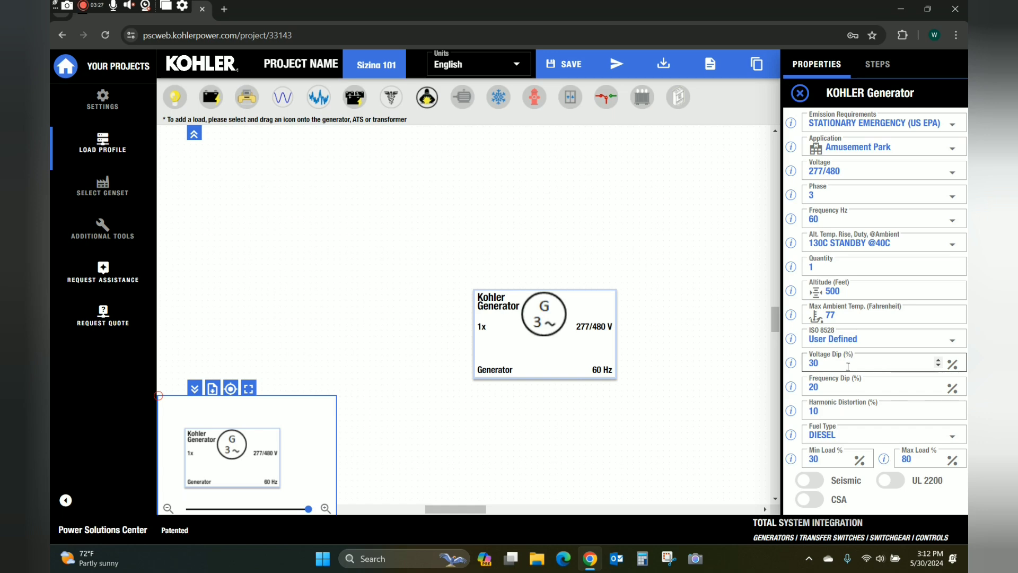
left_click(867, 433)
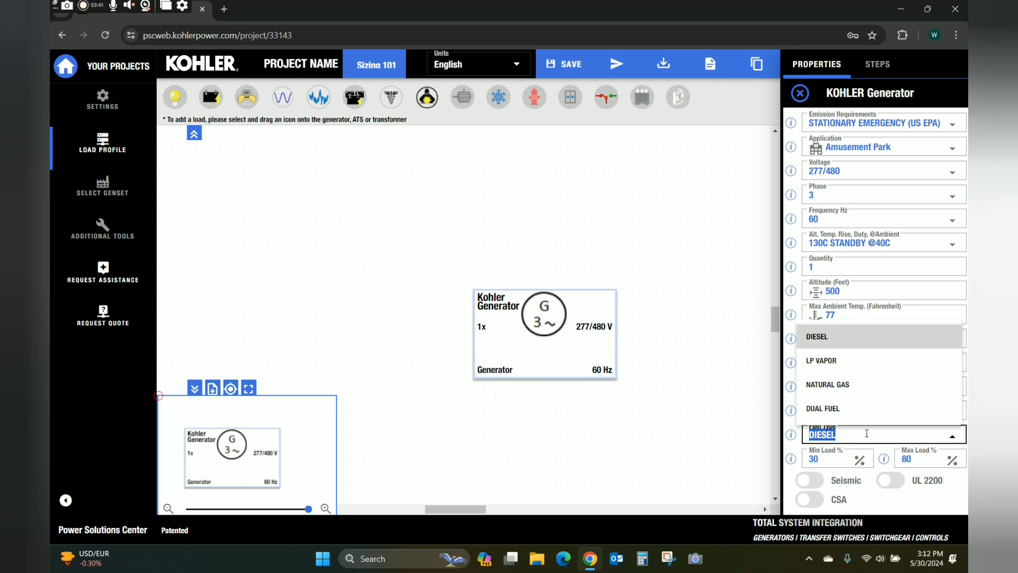
left_click(711, 433)
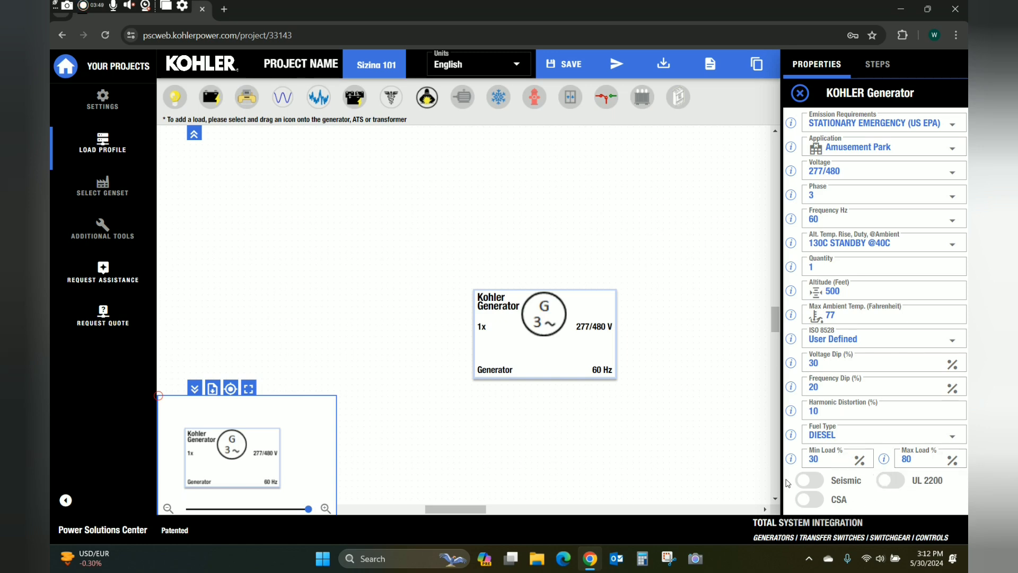
Require UL 2200, set the generator application to Data Center, then view Project Information settings.
left_click(890, 486)
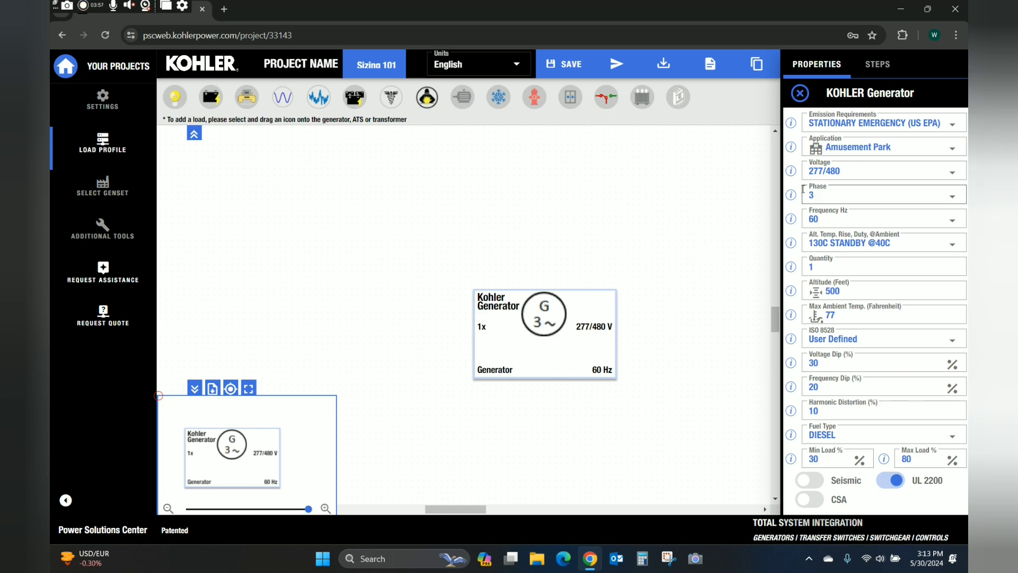
left_click(913, 146)
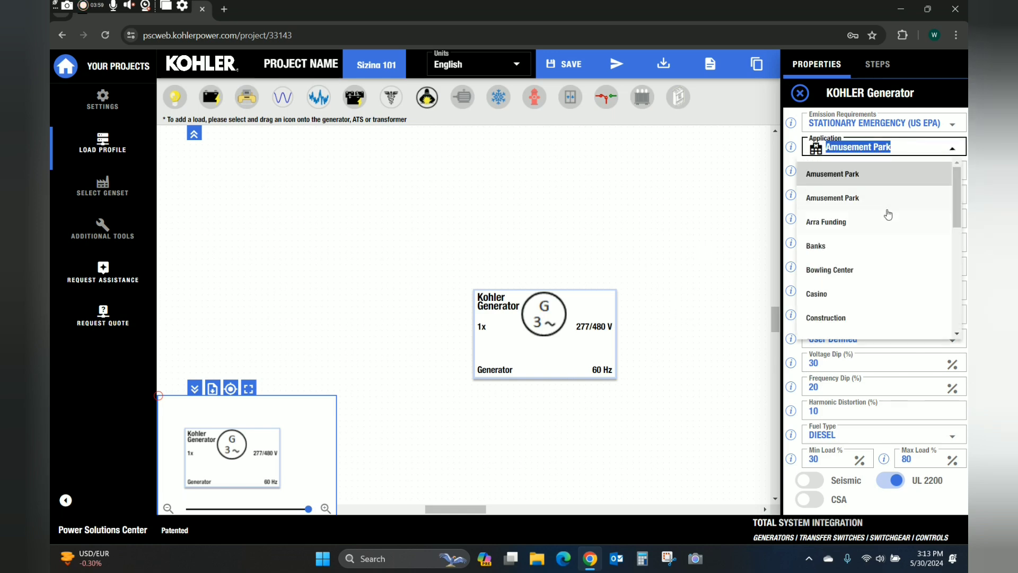
scroll(860, 255, "down", 2)
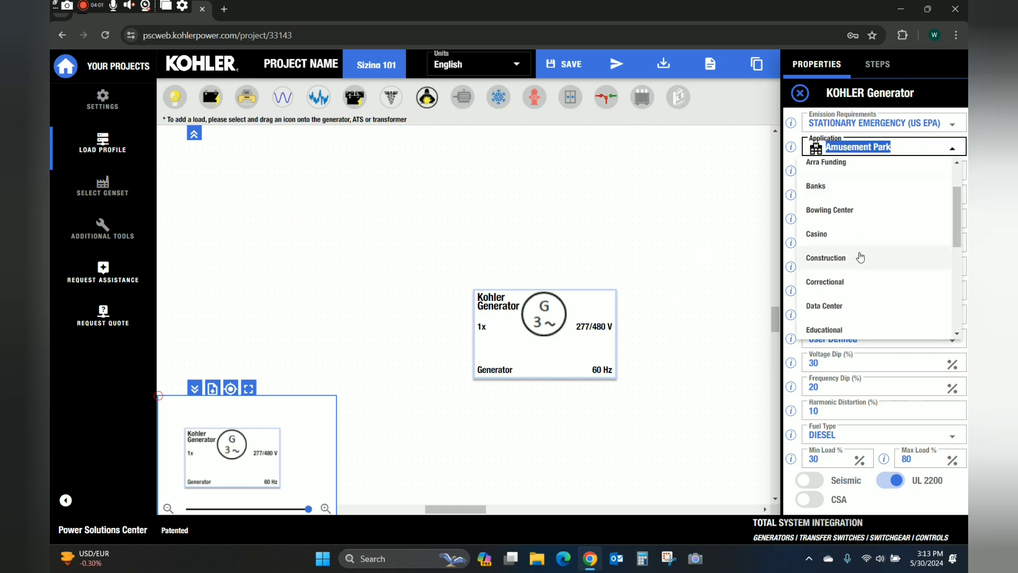
scroll(854, 268, "down", 1)
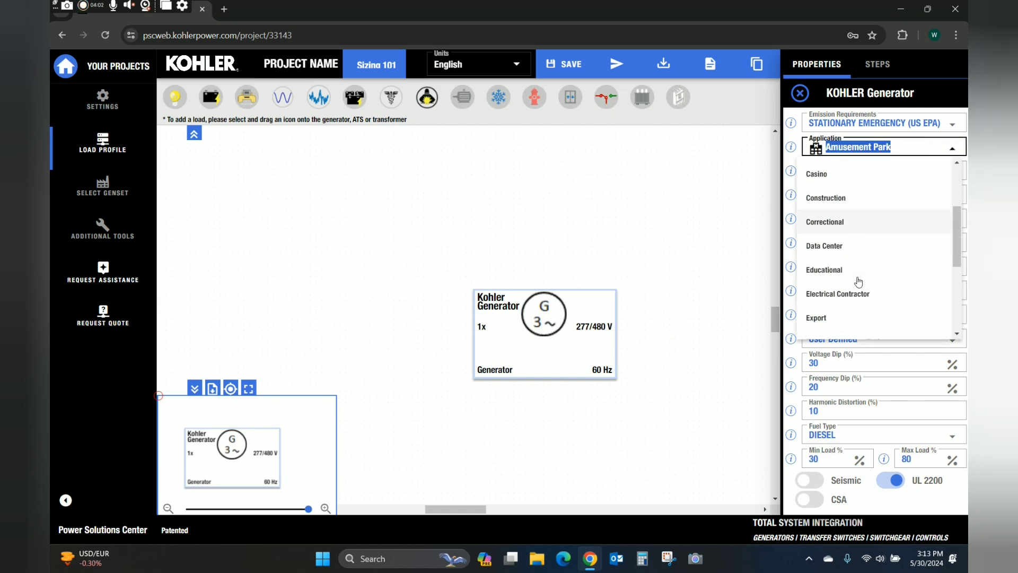
left_click(844, 247)
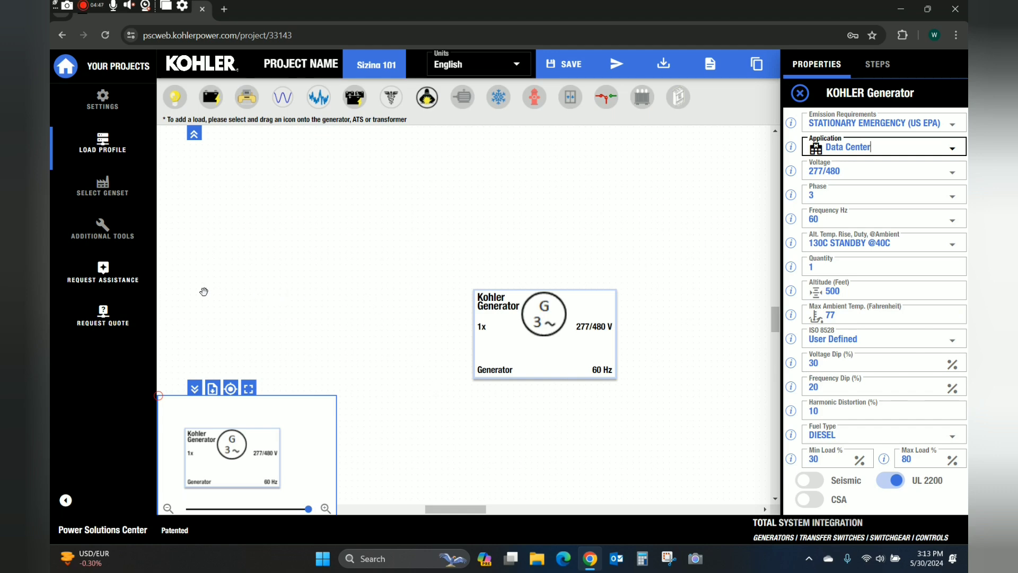
left_click(99, 105)
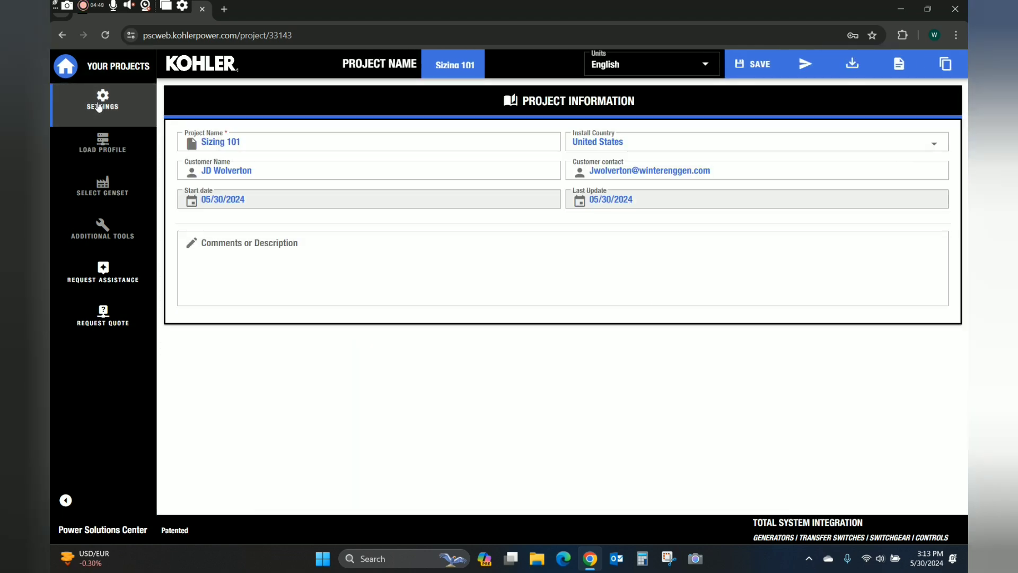
Revisit the generator's properties on the load profile, then go to the Additional Tools page.
left_click(101, 148)
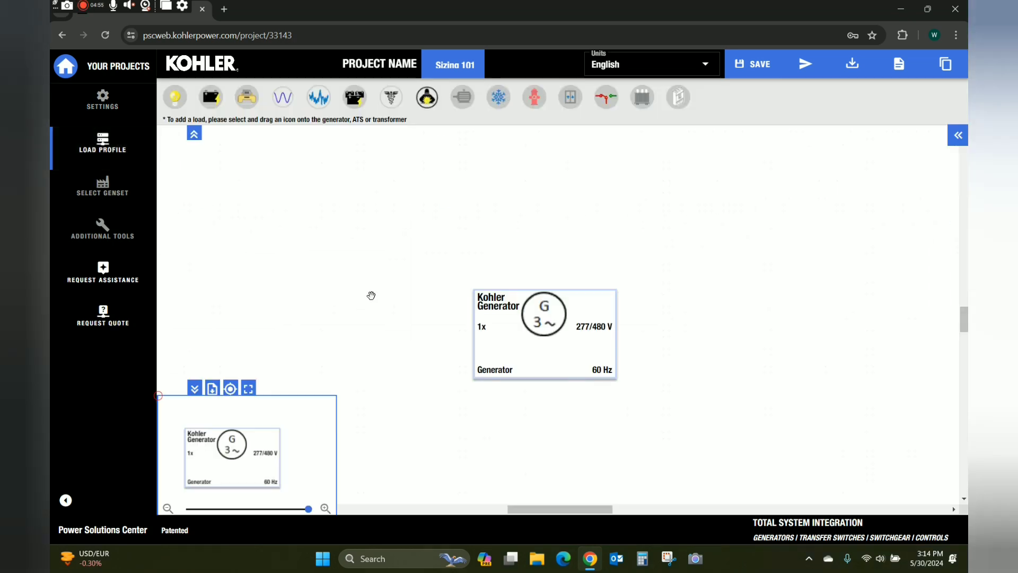
left_click(958, 135)
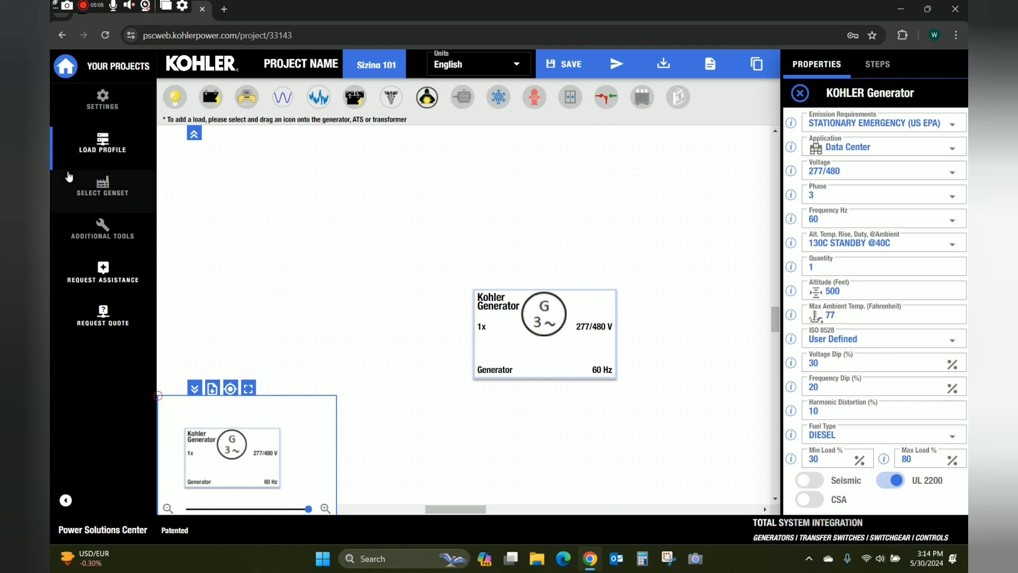
left_click(108, 232)
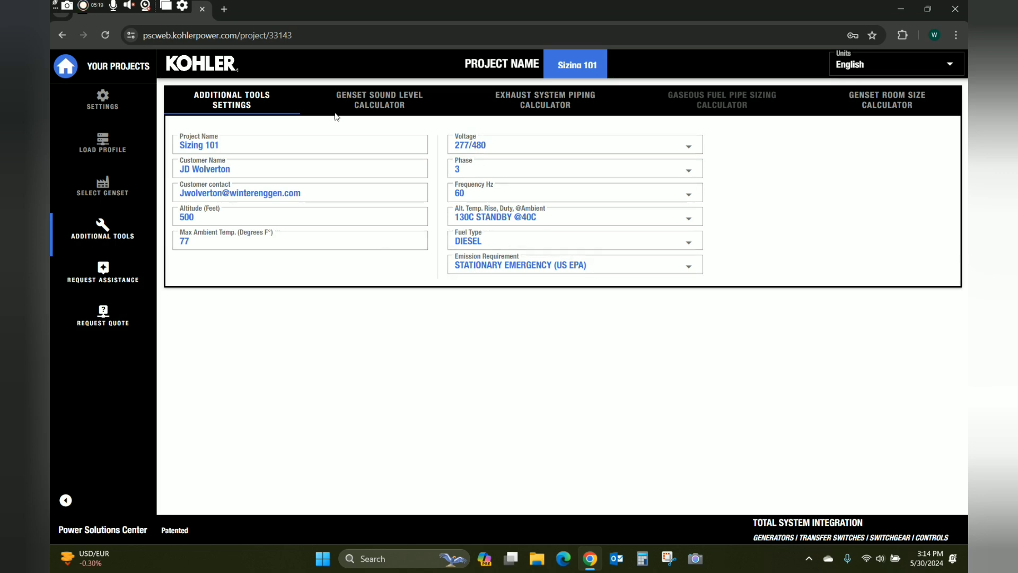
In the Genset Sound Level Calculator, choose genset model 50REOZK.
left_click(382, 106)
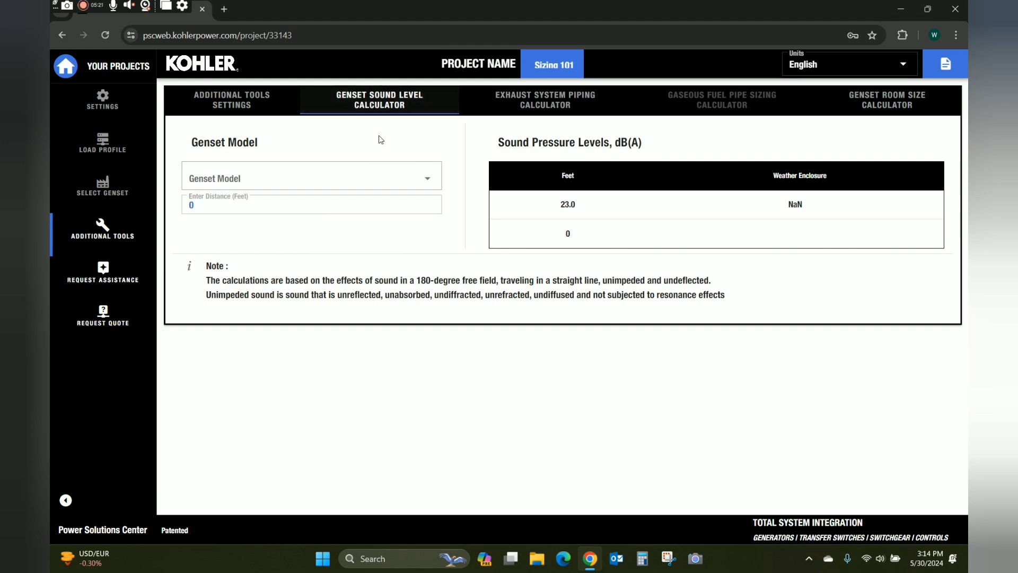
left_click(433, 181)
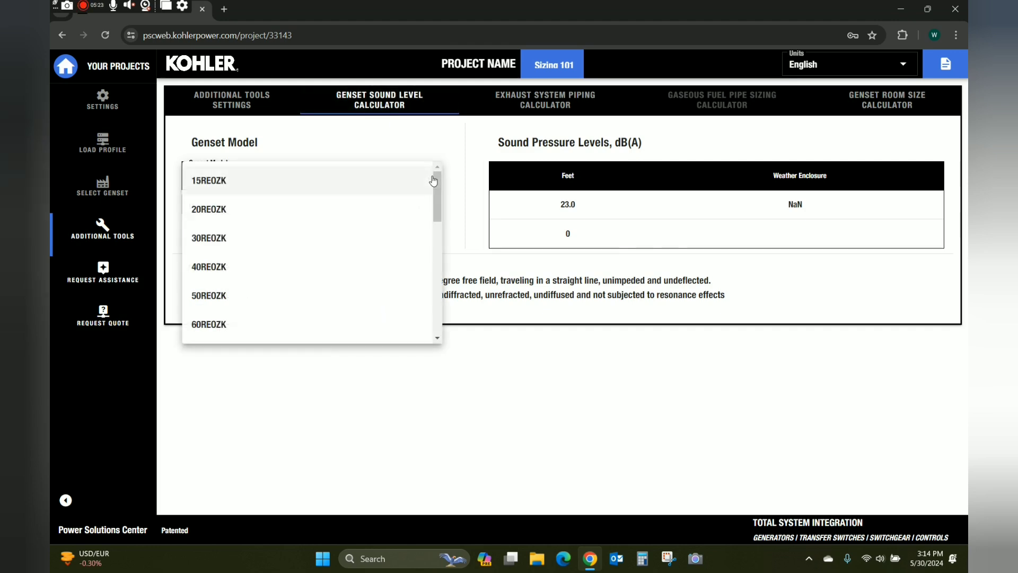
left_click(303, 306)
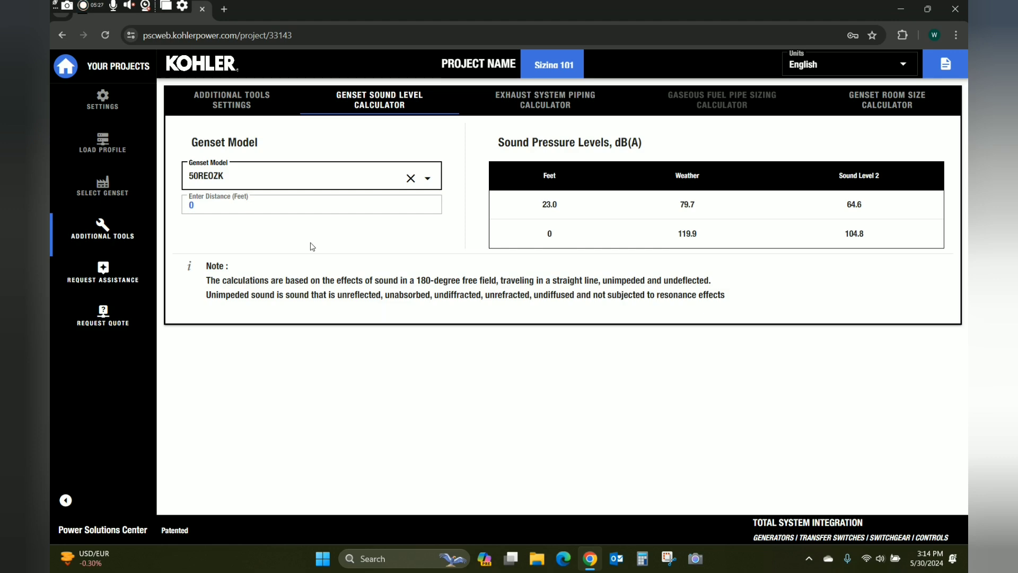
Set the distance to 10 feet, giving 86.8 and 71.7 dB(A).
left_click(219, 204)
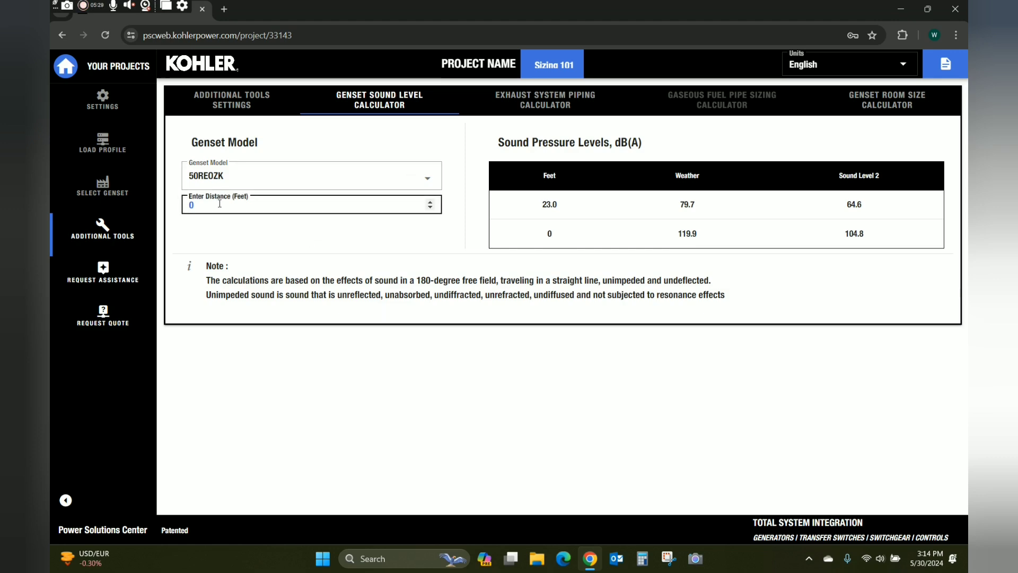
type("23")
left_click(315, 249)
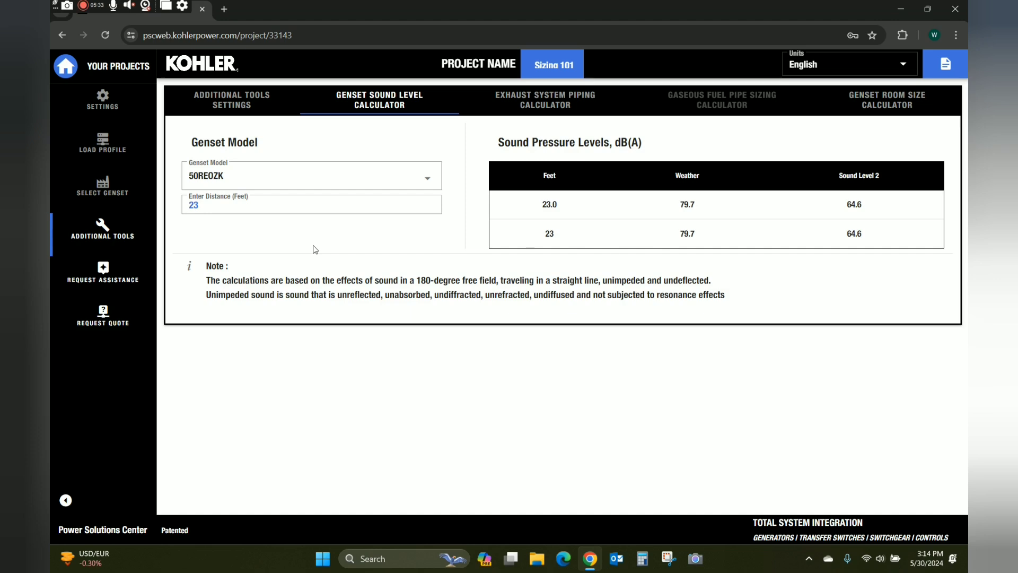
left_click(307, 207)
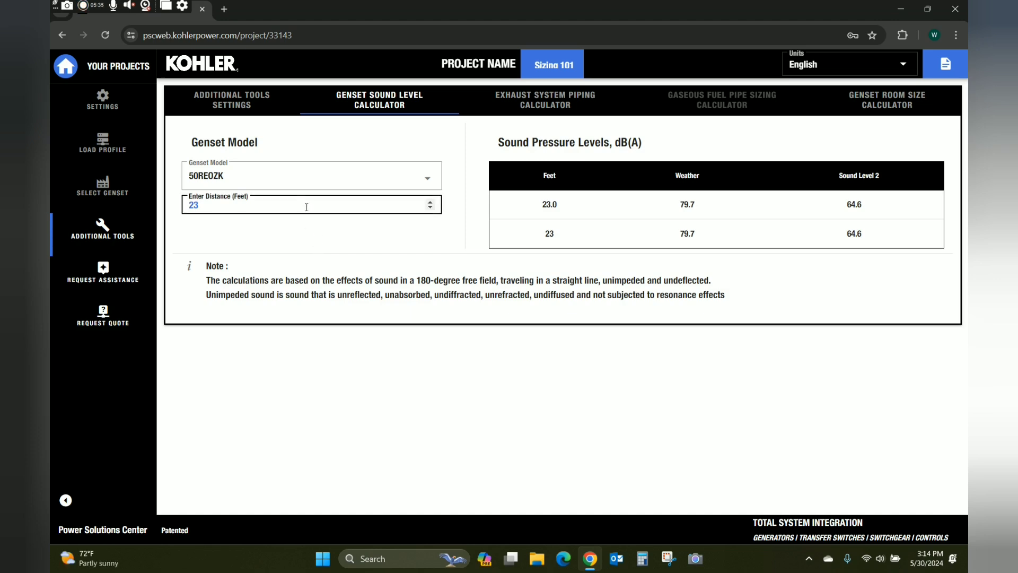
left_click(430, 252)
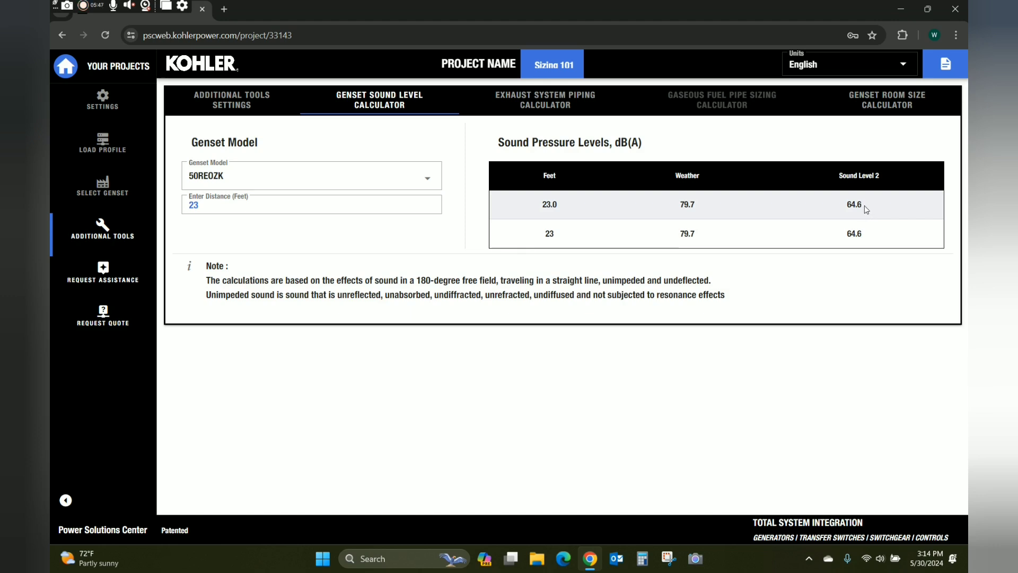
left_click(384, 206)
key("BackSpace")
key("BackSpace")
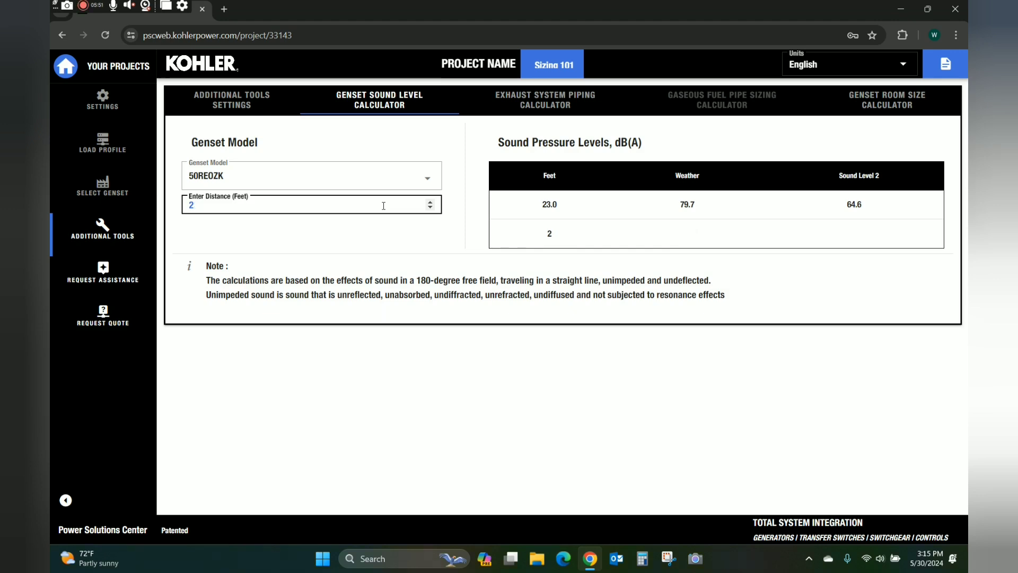
type("010")
key("BackSpace")
key("BackSpace")
type("10")
Select genset 20REOZK in the Exhaust System Piping Calculator, getting a 2-inch recommended pipe.
left_click(528, 109)
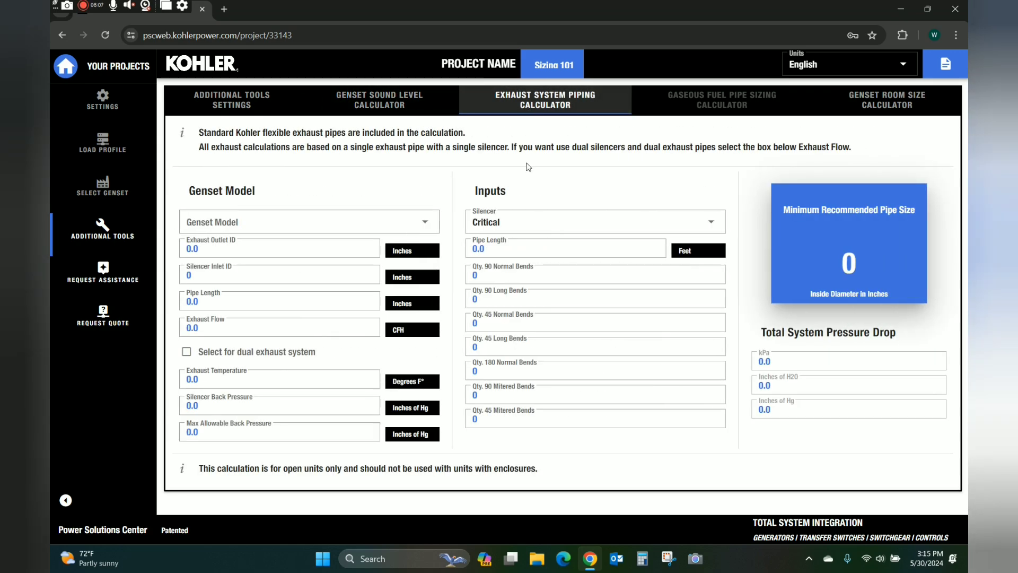
left_click(311, 222)
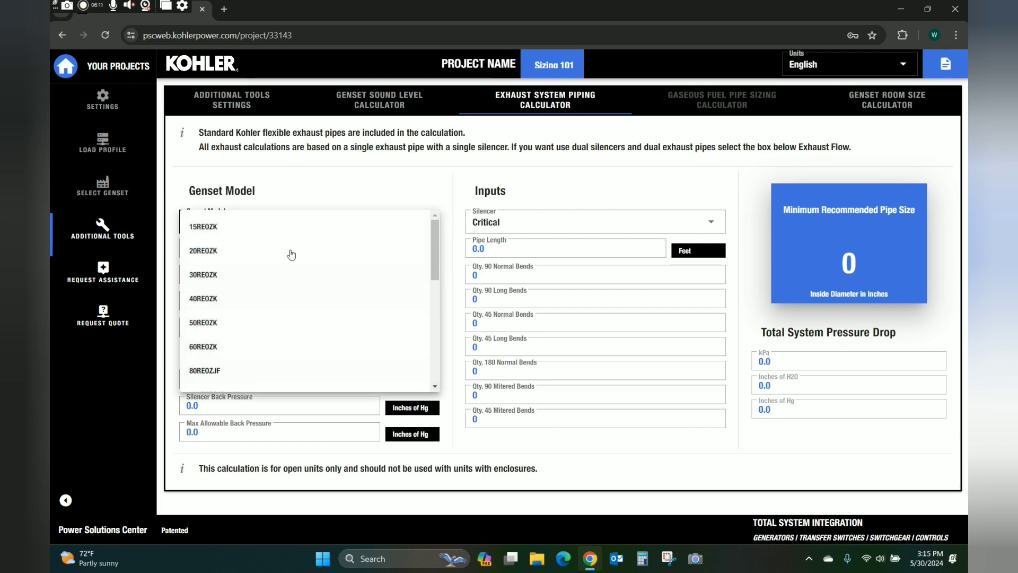
left_click(342, 183)
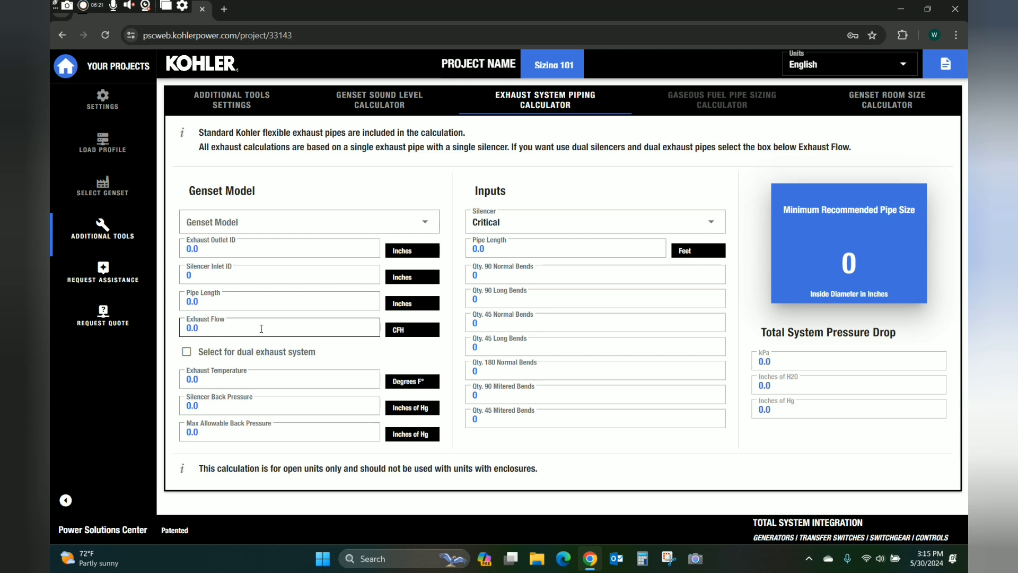
left_click(266, 223)
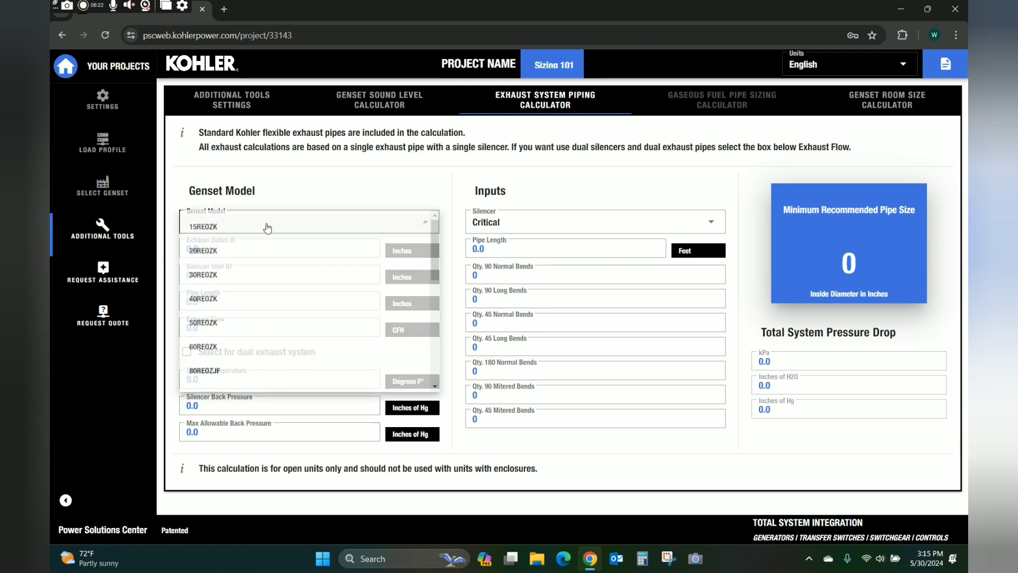
left_click(239, 253)
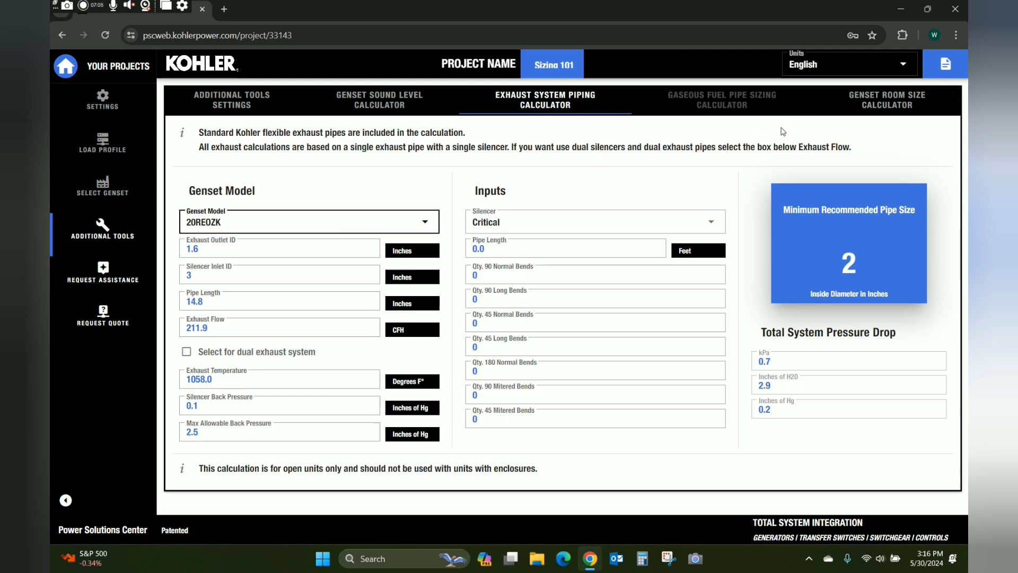
Select 50REOZK in the Genset Room Size Calculator, then return to the Load Profile diagram.
left_click(877, 101)
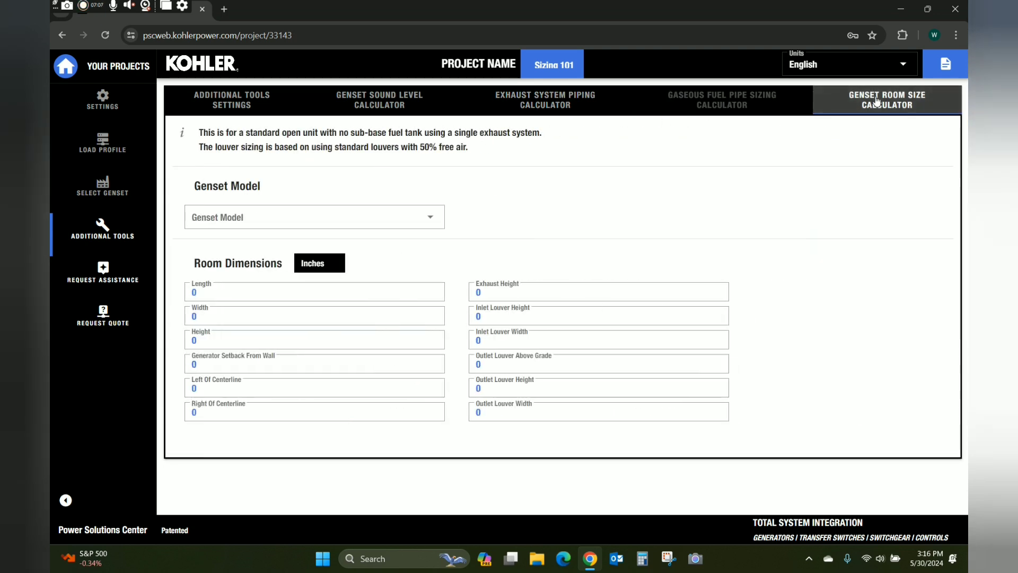
left_click(435, 218)
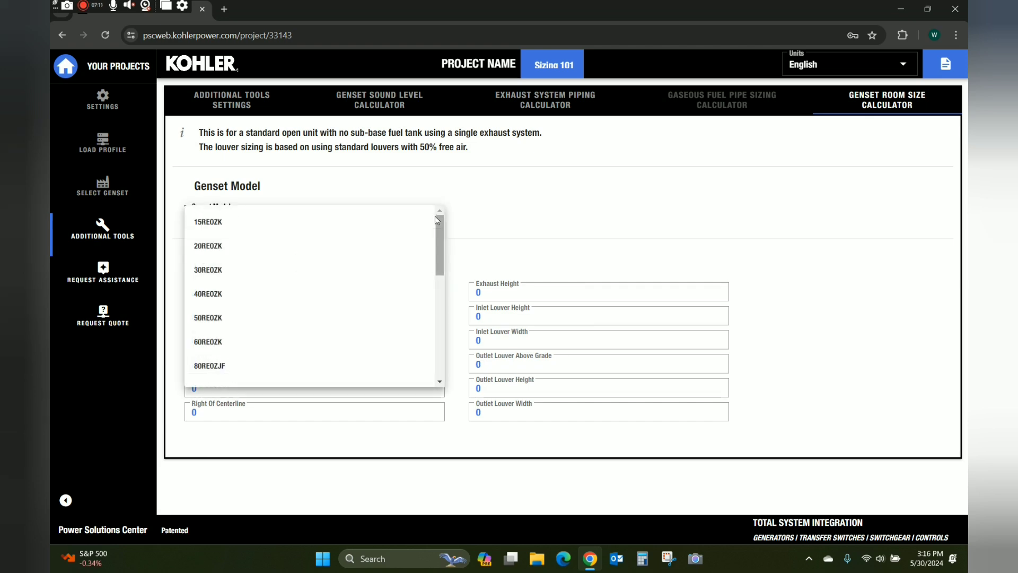
left_click(230, 329)
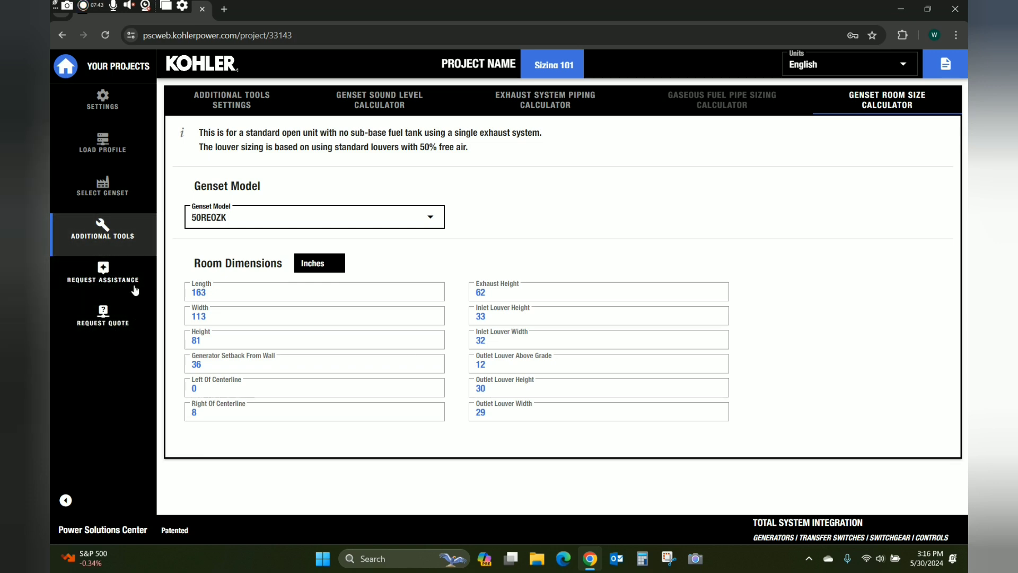
left_click(103, 142)
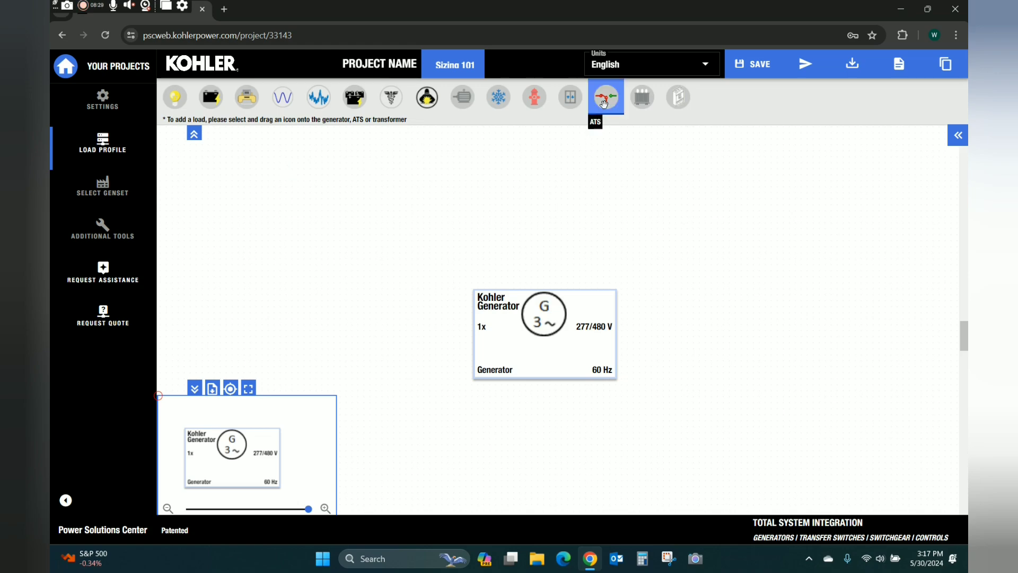
Attach an ATS beneath the generator with description LS and a 104 Amps rating.
left_click_drag(605, 98, 555, 337)
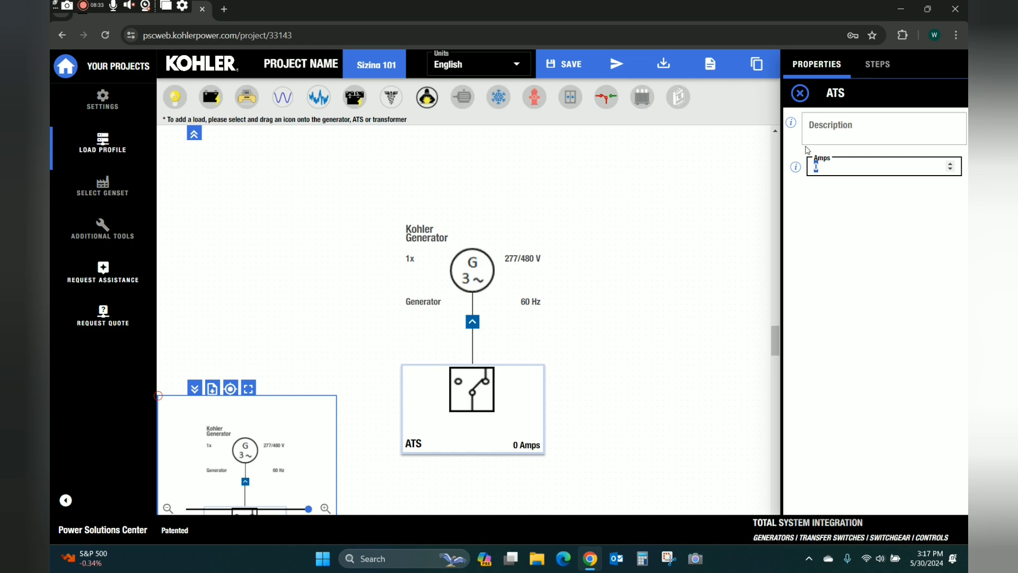
left_click(862, 127)
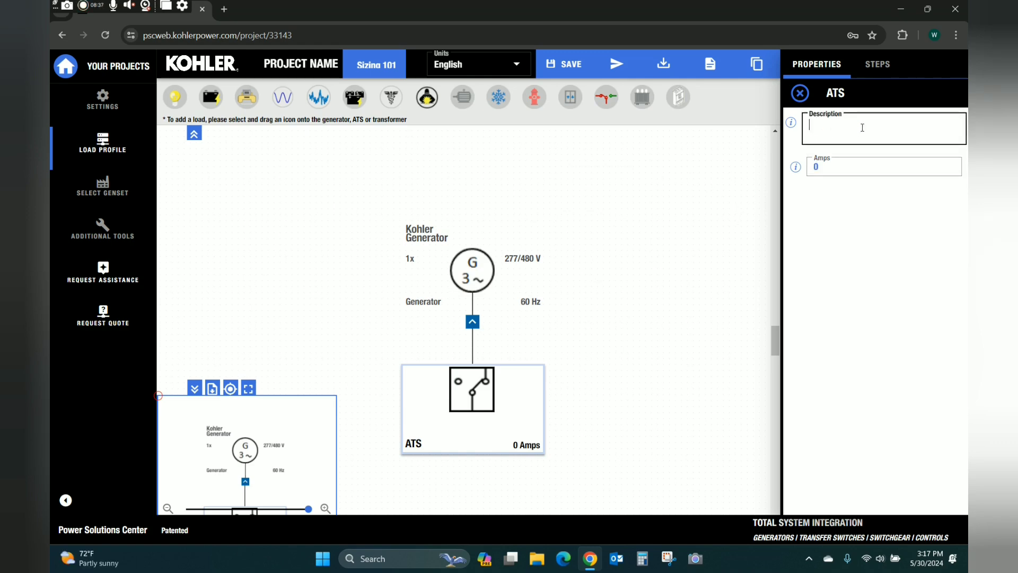
type("LS")
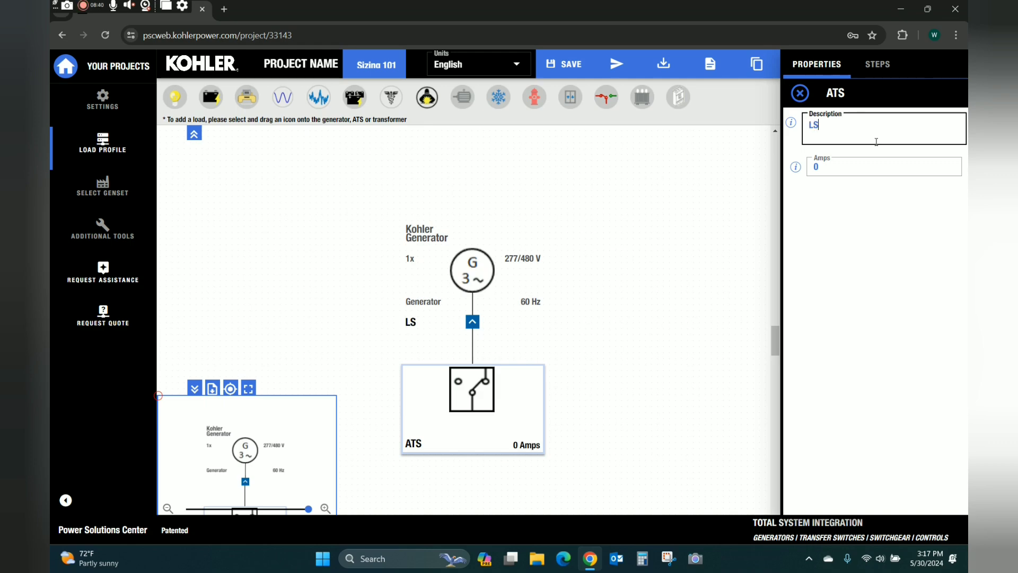
left_click(835, 167)
type("104")
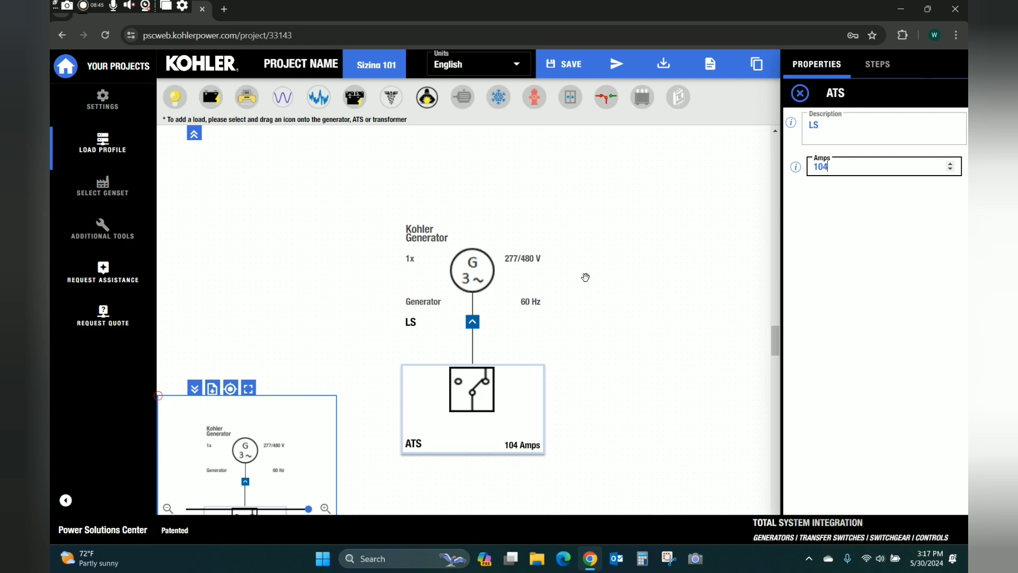
left_click(675, 272)
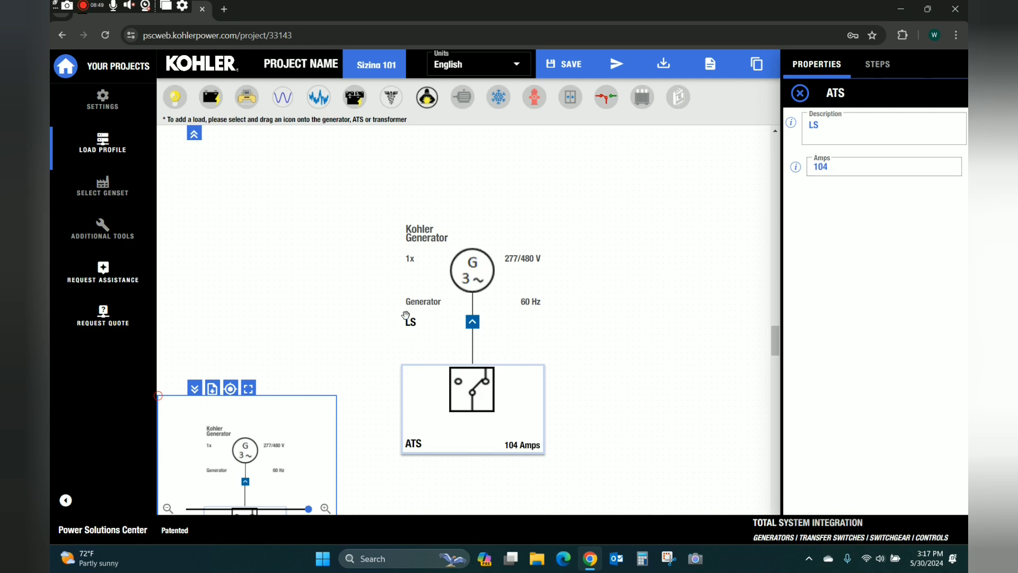
mouse_move(448, 445)
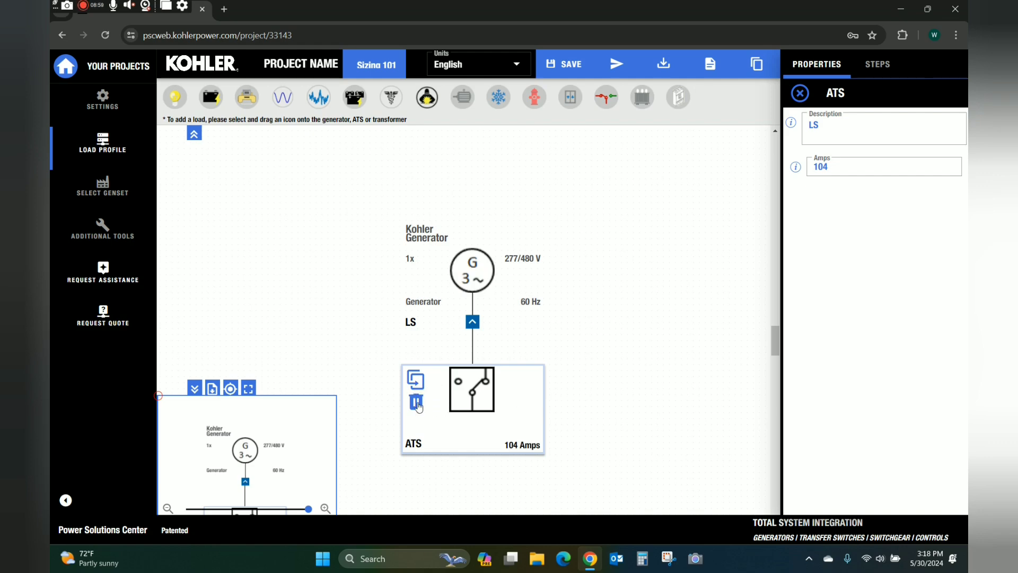
Zoom out twice and pan the canvas to frame the generator and LS ATS.
scroll(224, 461, "down", 1)
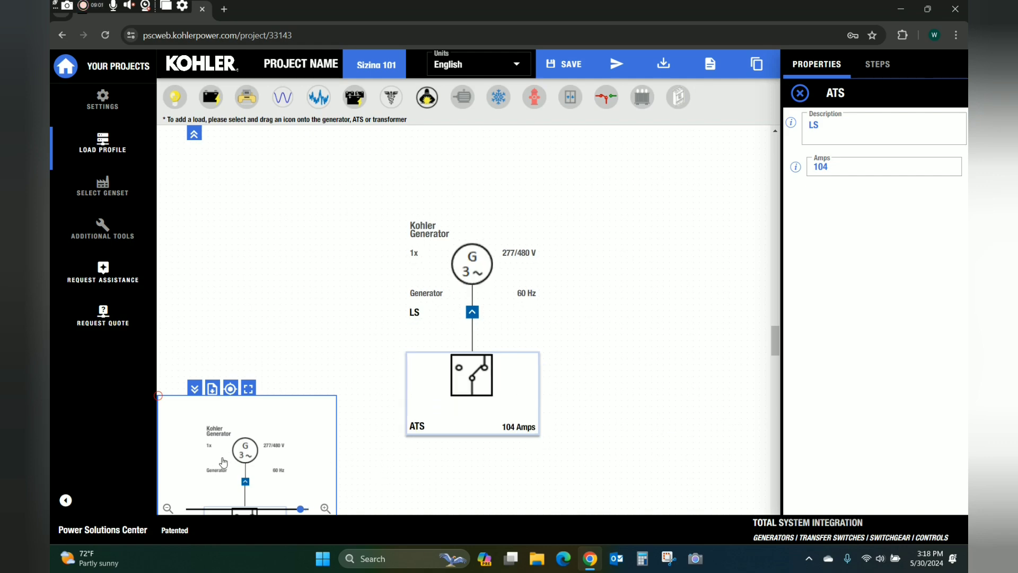
left_click(169, 508)
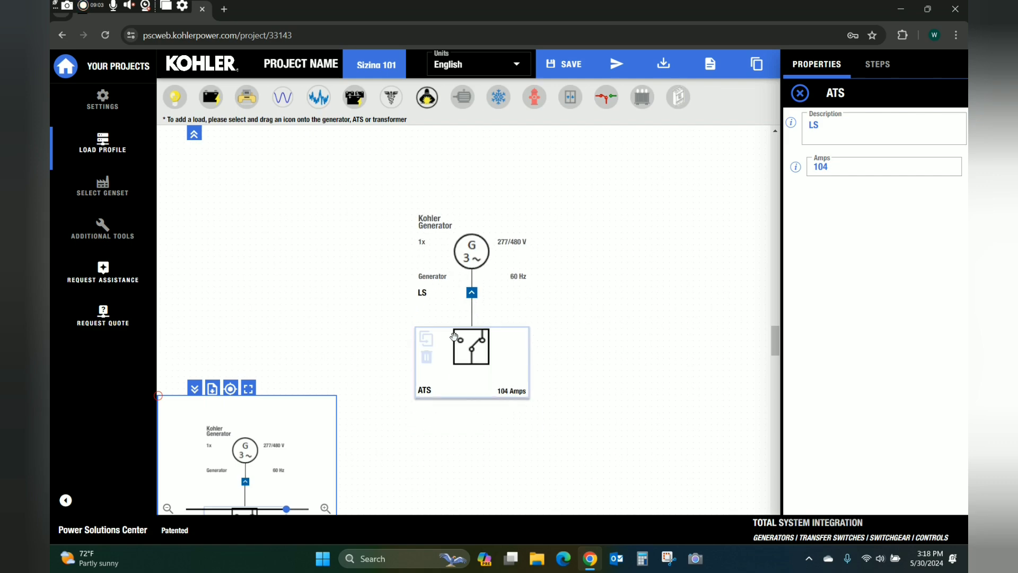
left_click(168, 508)
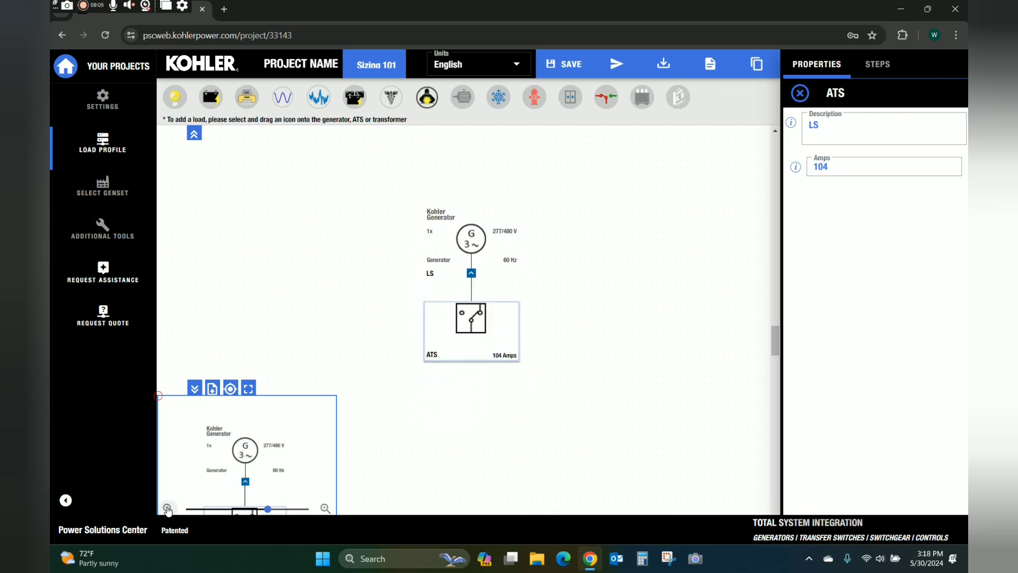
left_click(260, 427)
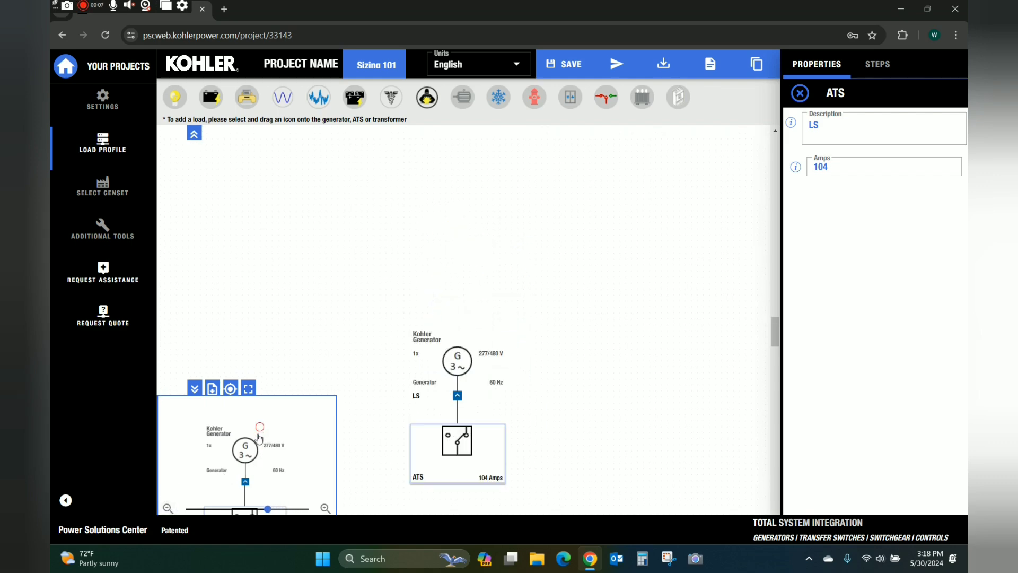
left_click(215, 480)
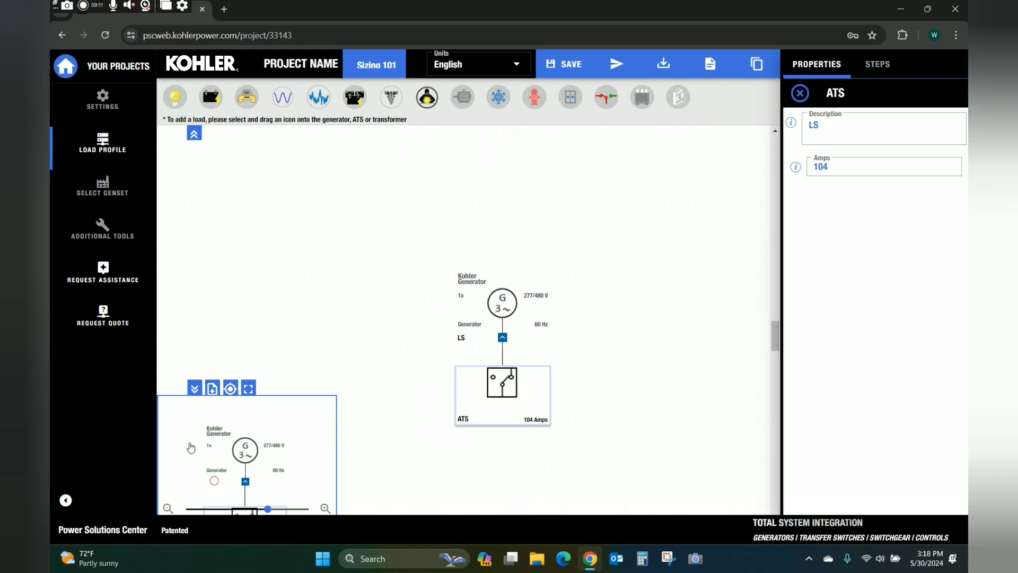
left_click(239, 442)
left_click(186, 421)
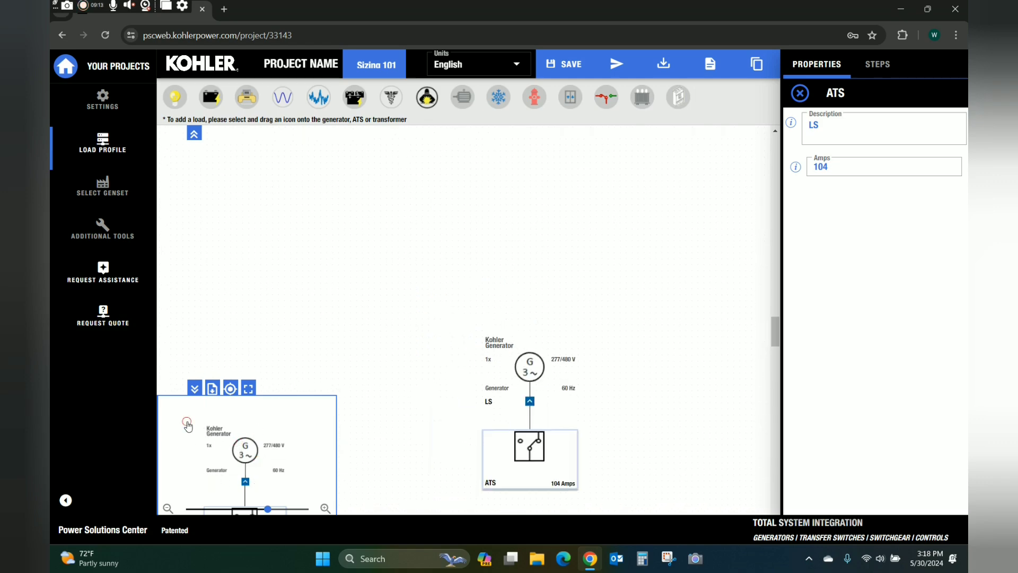
left_click(304, 477)
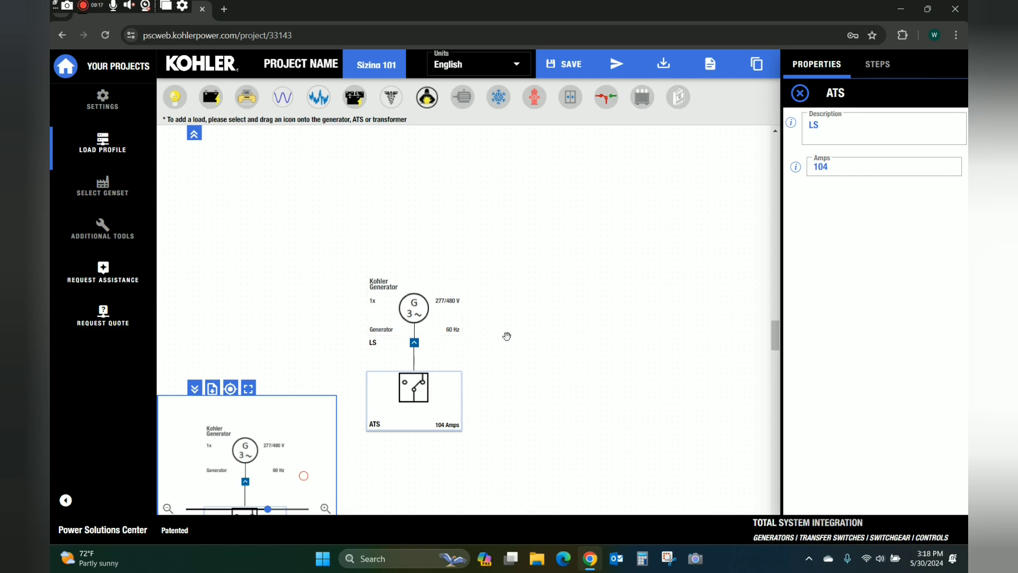
left_click_drag(556, 323, 627, 215)
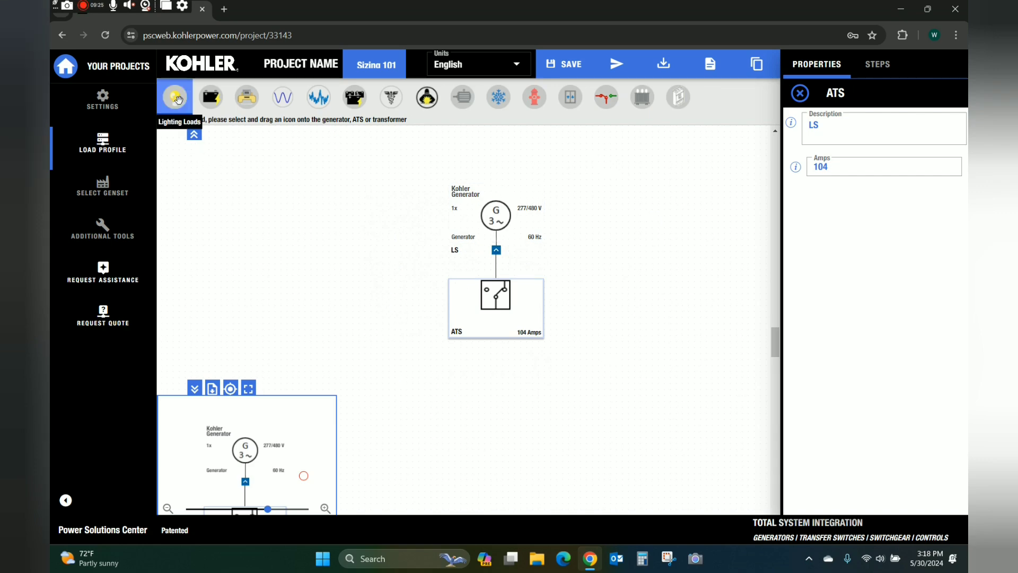
Add a 'Lighting' load under the LS switch drawing 30 running amps (3-phase, 24.94 kW).
left_click_drag(175, 97, 489, 305)
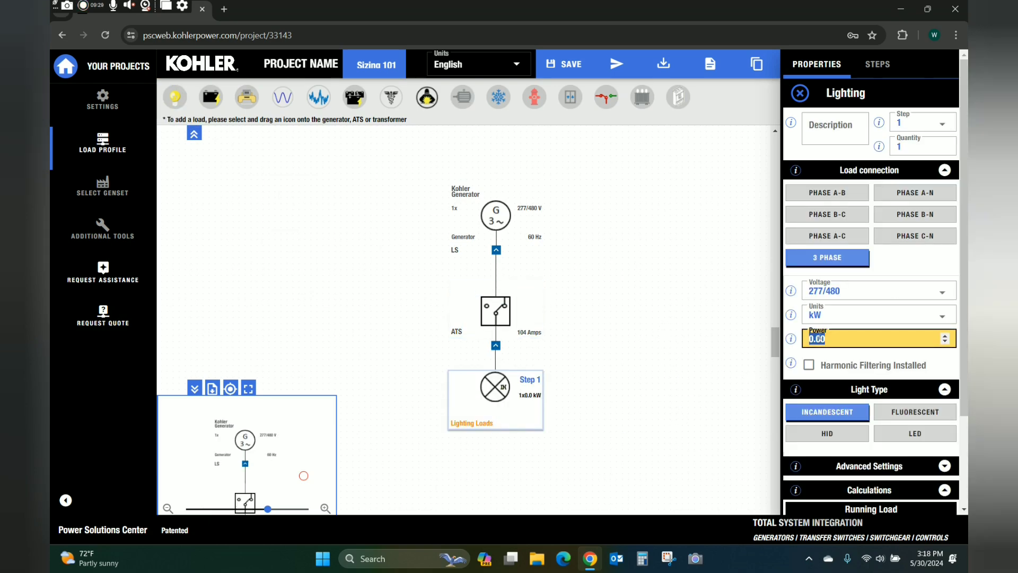
mouse_move(520, 373)
left_click(836, 123)
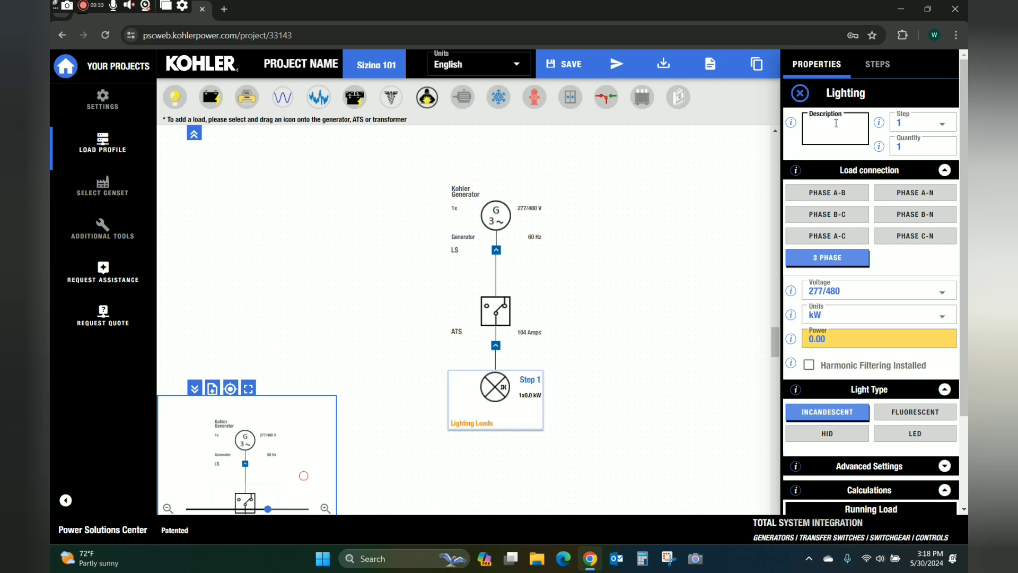
type("Lighting")
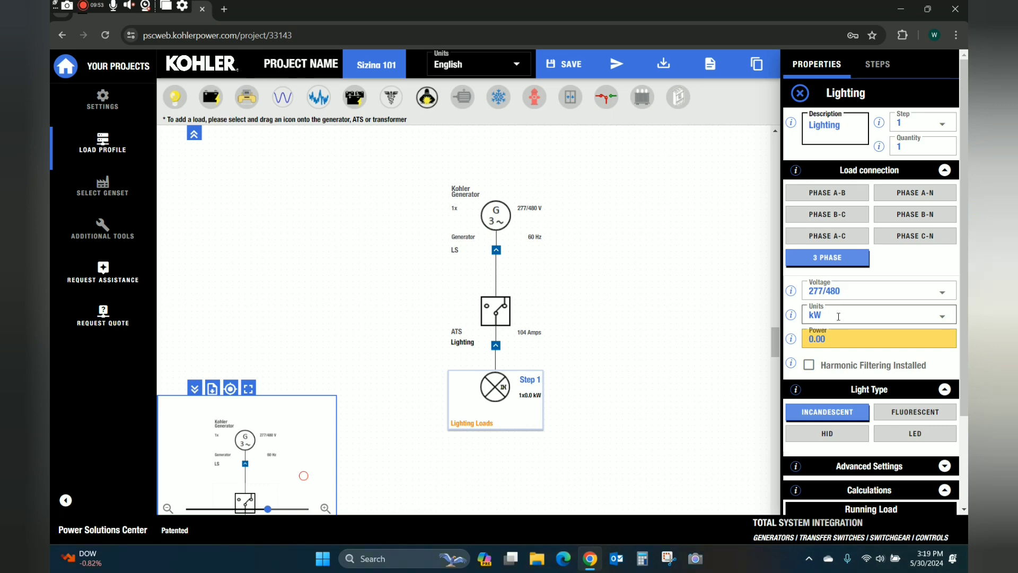
left_click(896, 316)
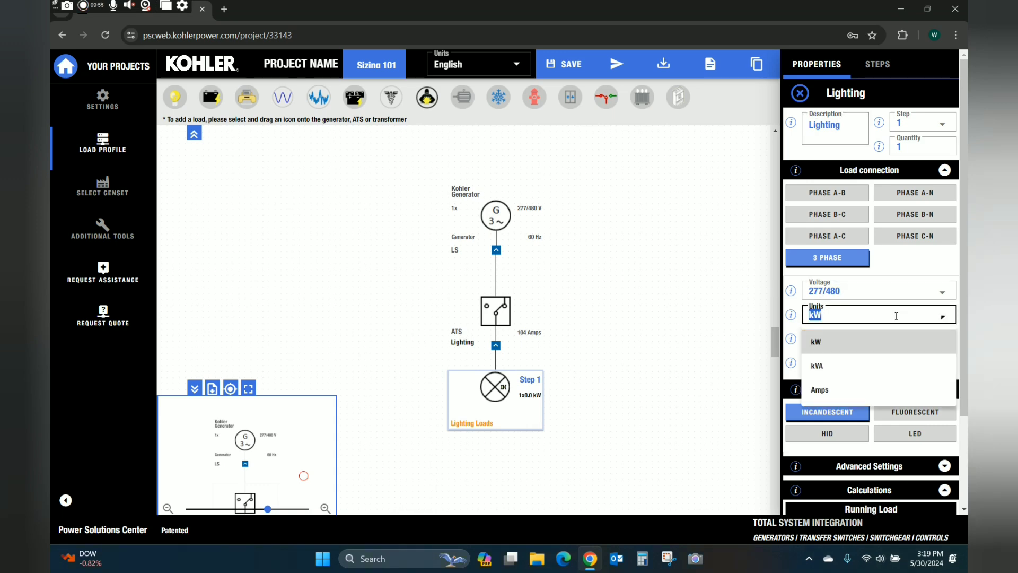
left_click(854, 391)
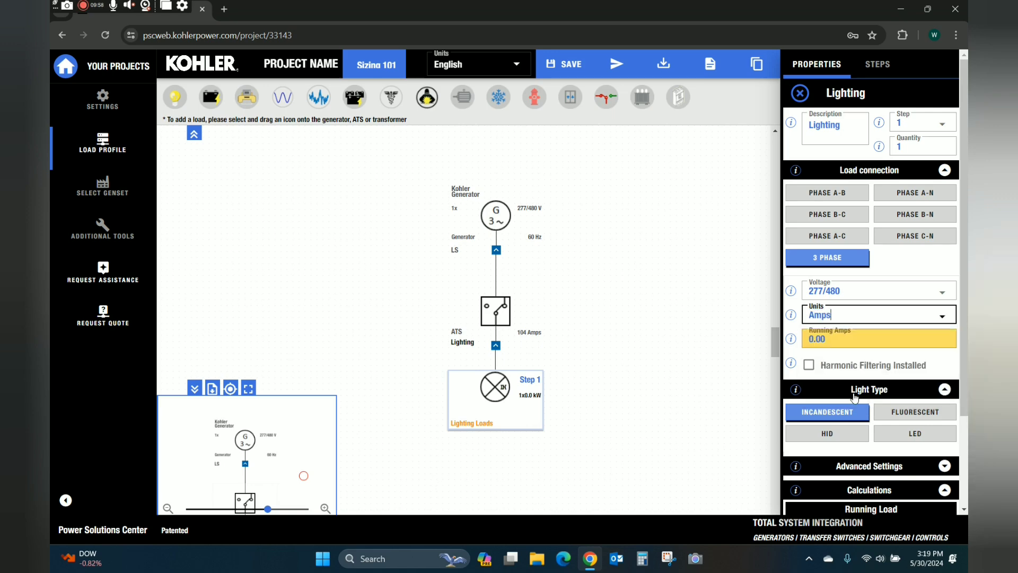
left_click(856, 341)
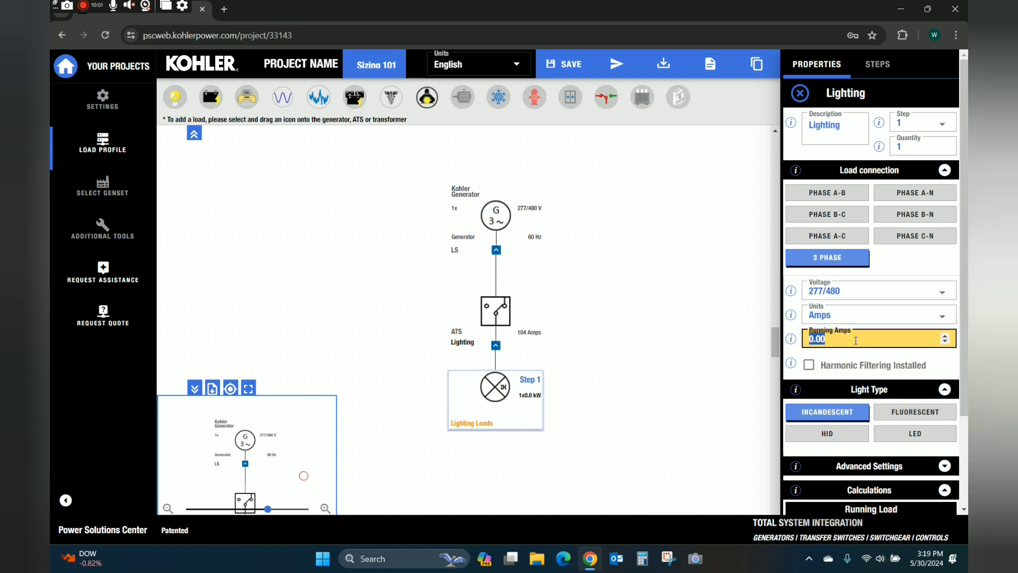
type("30")
left_click(702, 359)
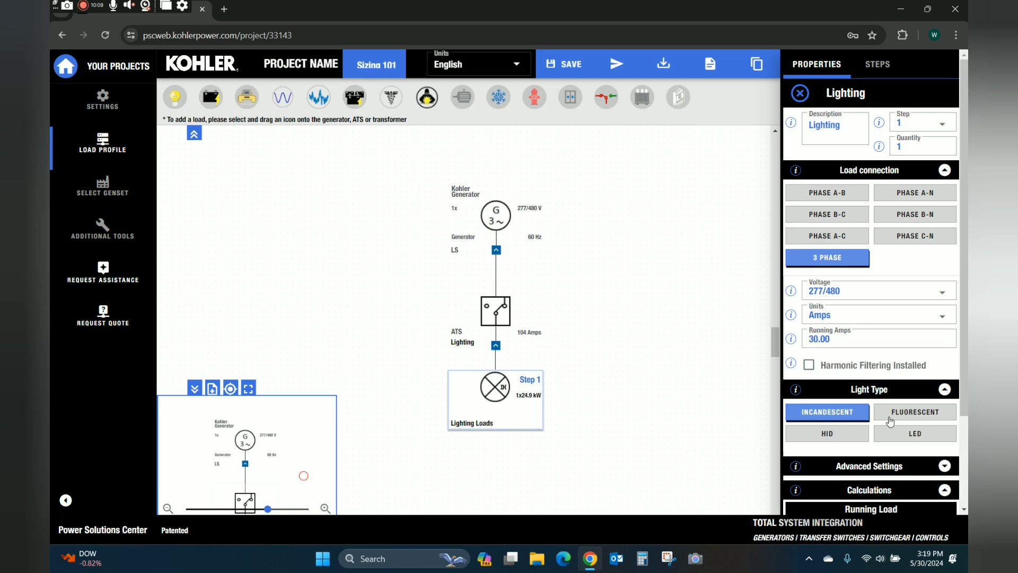
scroll(870, 340, "down", 3)
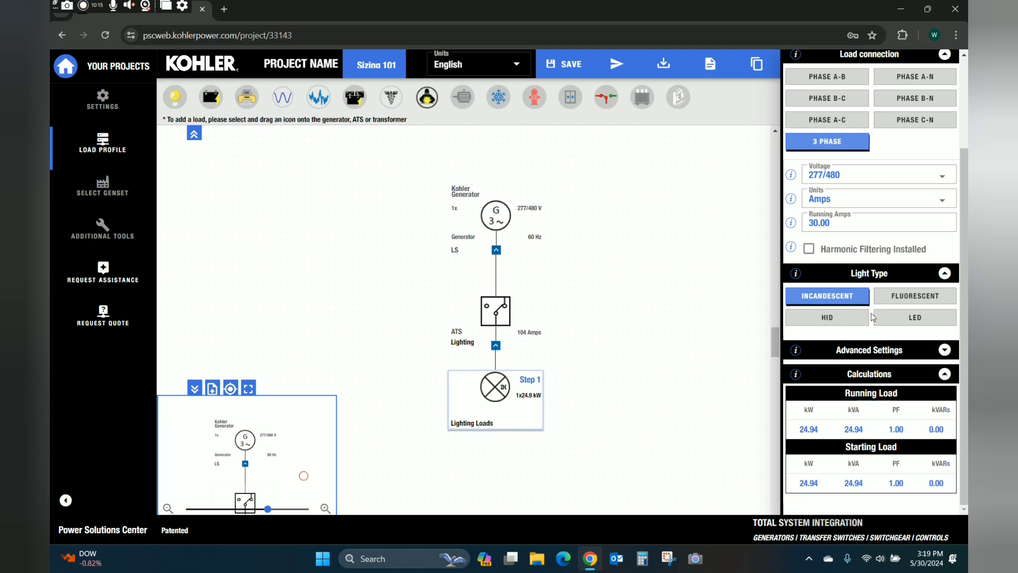
Make the Lighting load LED with Filtered Ballast, then review its advanced P.F. and harmonics settings.
left_click(910, 320)
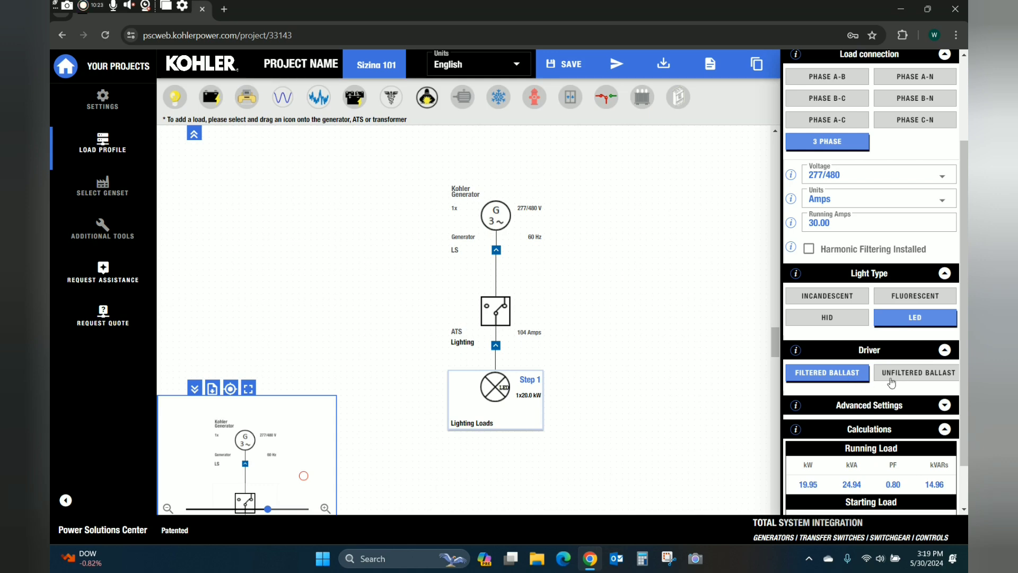
scroll(744, 384, "down", 1)
scroll(744, 384, "up", 1)
left_click(928, 409)
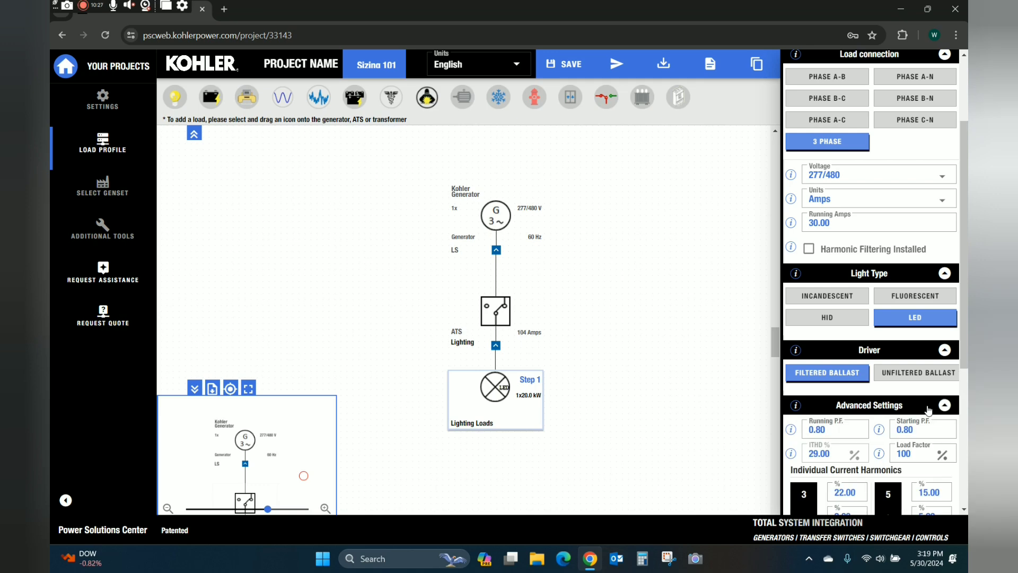
scroll(855, 389, "down", 4)
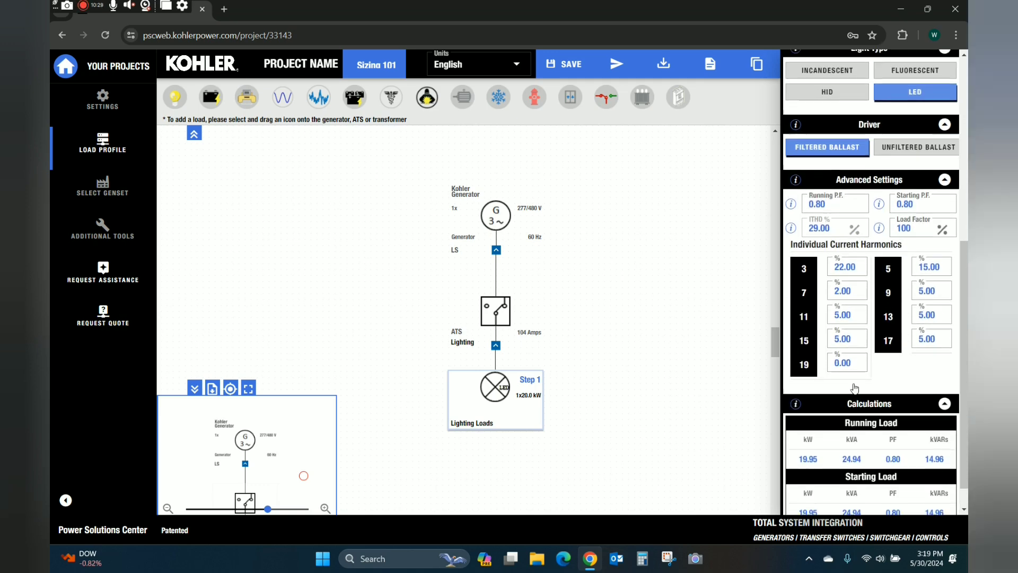
scroll(851, 390, "up", 3)
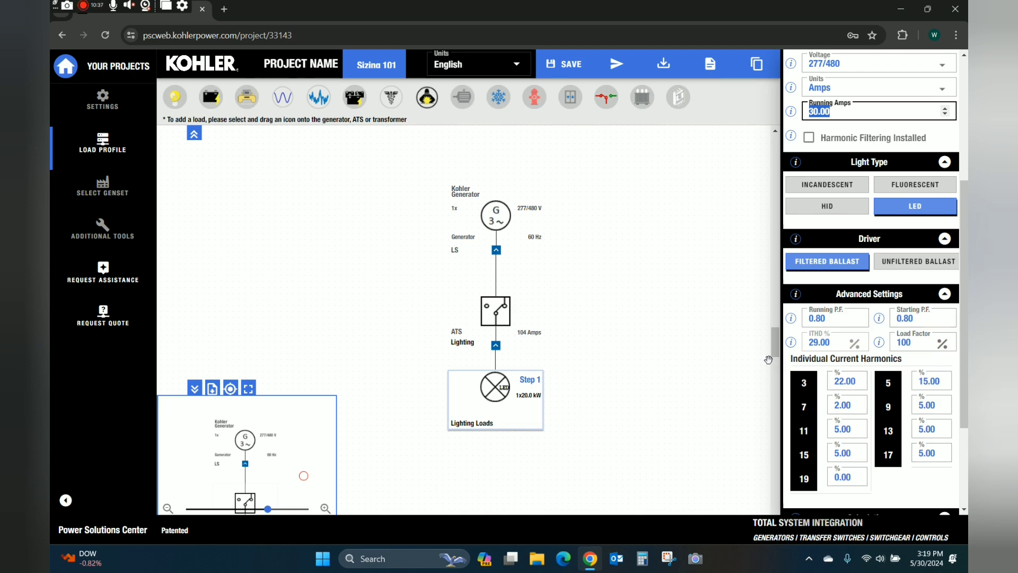
scroll(875, 414, "down", 3)
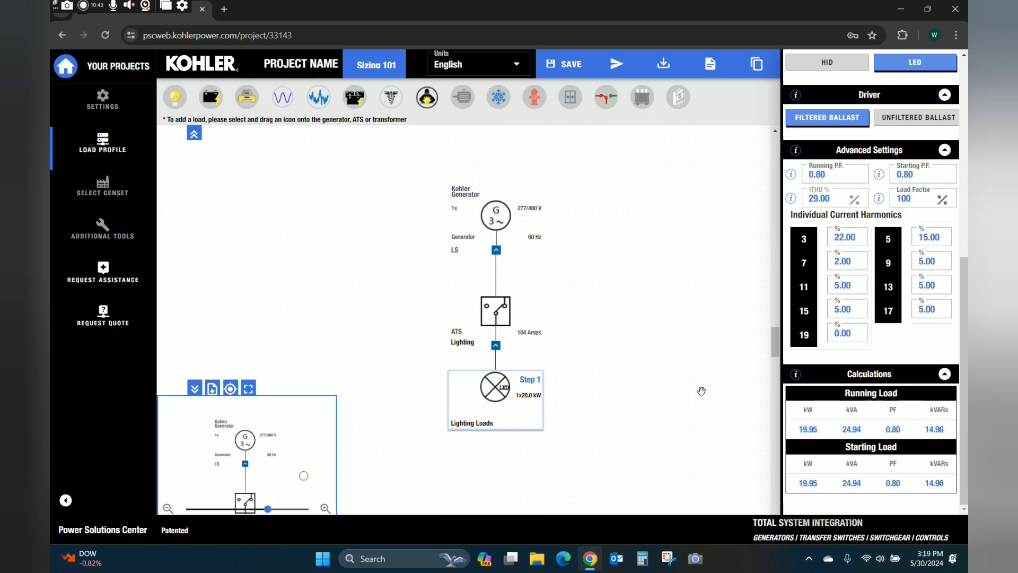
scroll(829, 302, "up", 1)
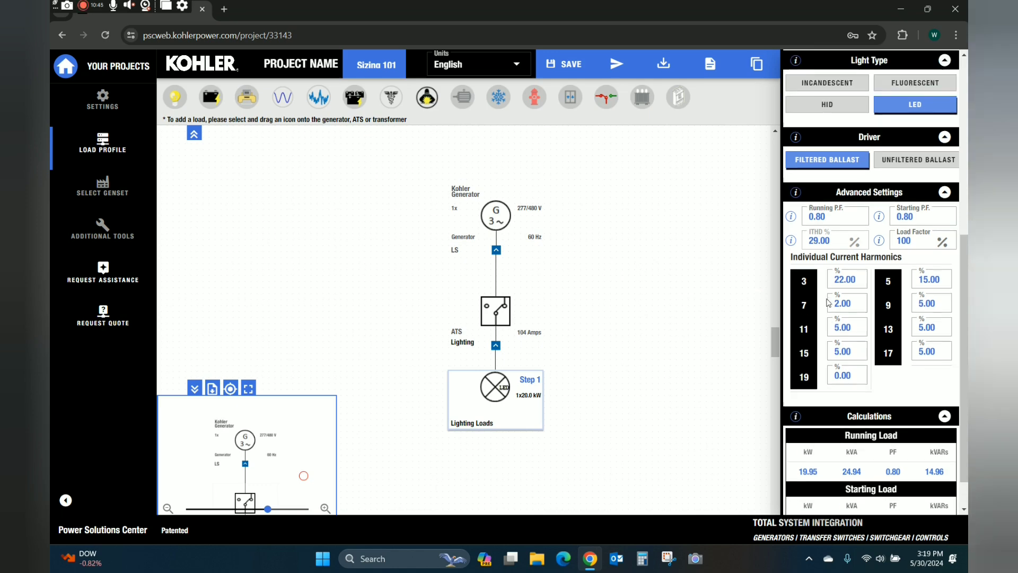
scroll(829, 302, "up", 6)
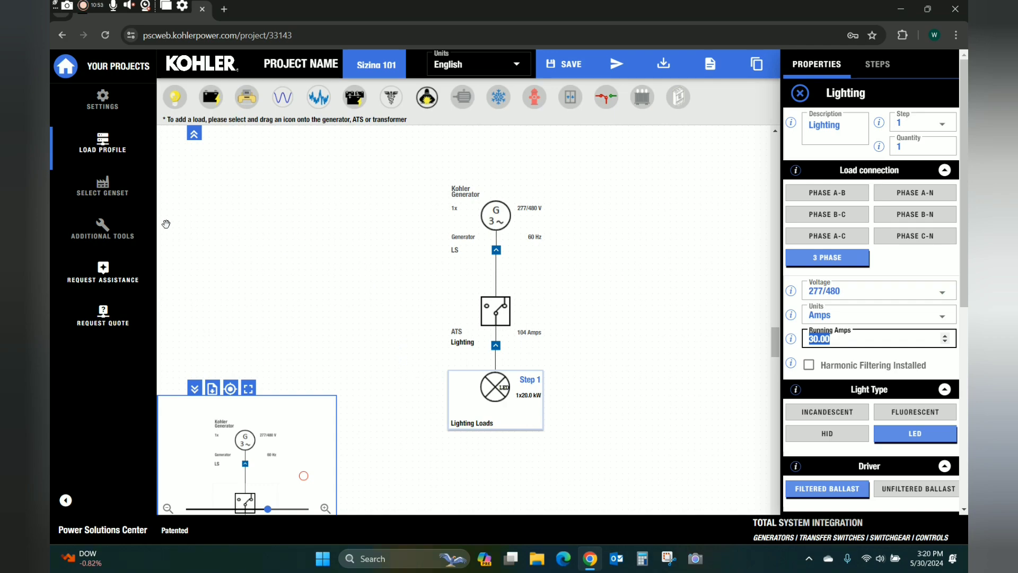
Review the genset sizing results with 40REOZK as optimum, then return to the load profile.
left_click(108, 190)
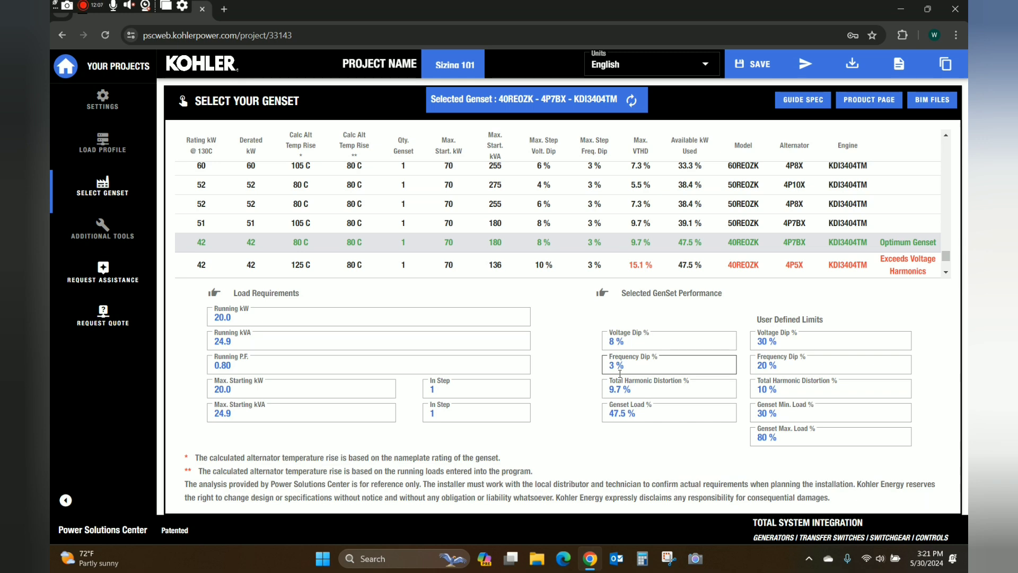
left_click(96, 149)
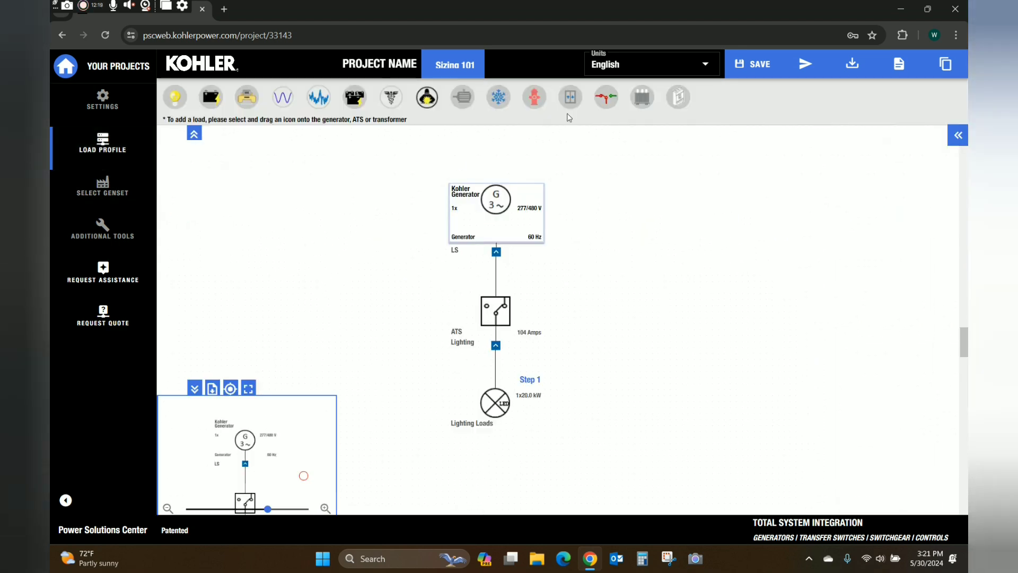
Attach a second transfer switch to the generator, described 'MECH' and rated 800 Amps.
left_click_drag(606, 97, 545, 195)
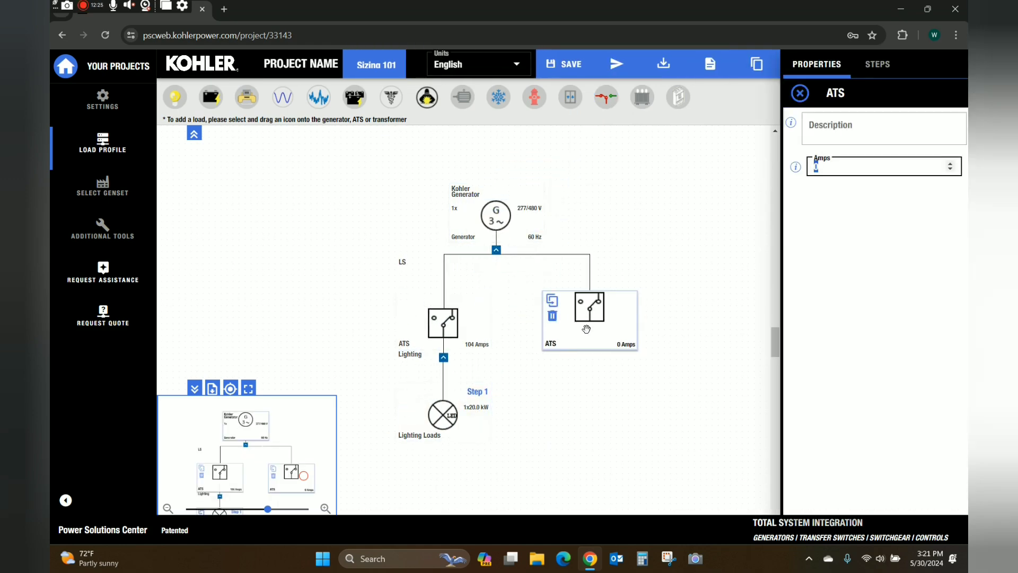
left_click(882, 125)
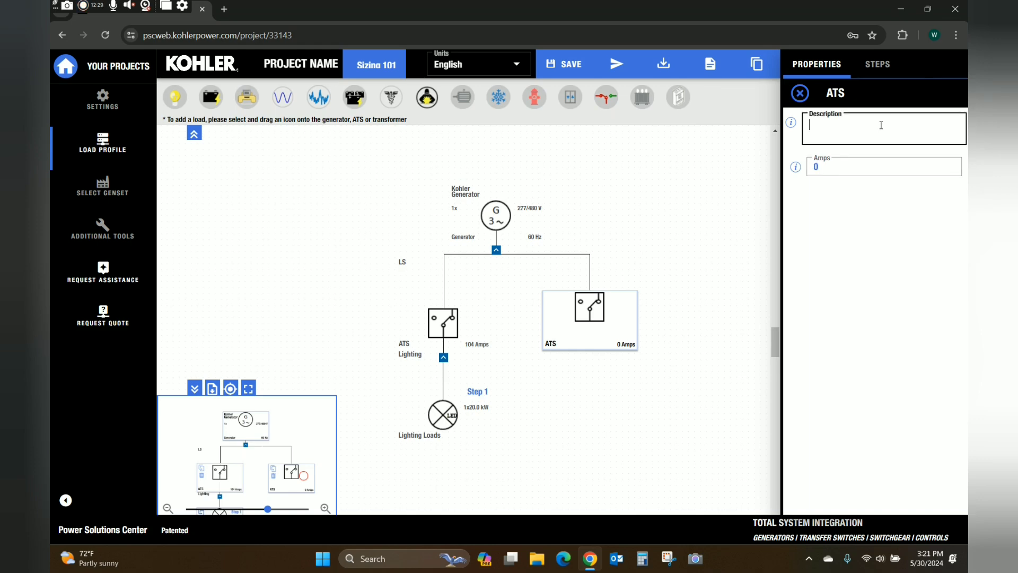
type("MECH")
left_click(851, 171)
type("800")
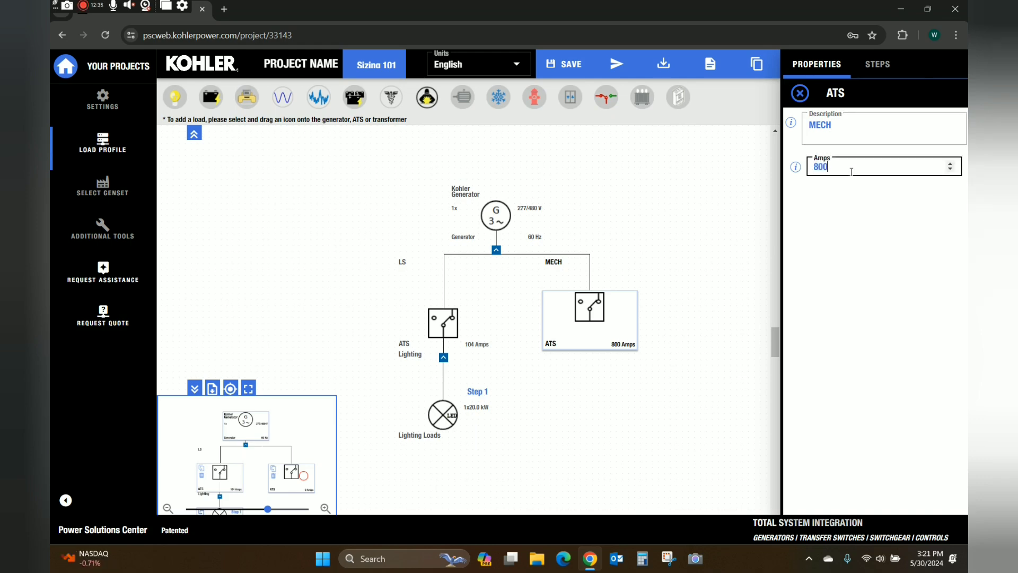
left_click(676, 229)
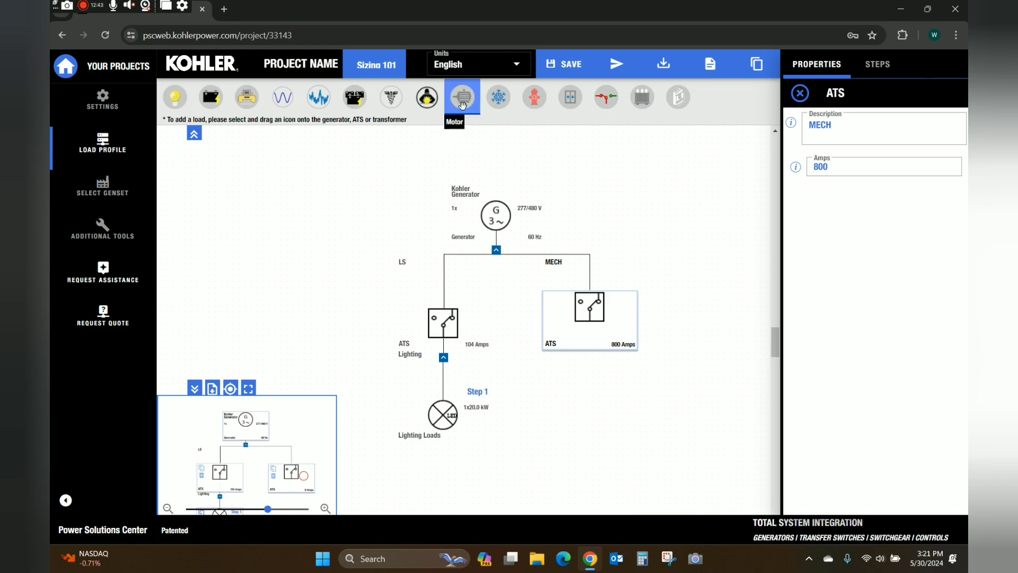
Add a 25 HP motor load named 'Paddle Motor' under the MECH switch.
left_click_drag(462, 105, 596, 330)
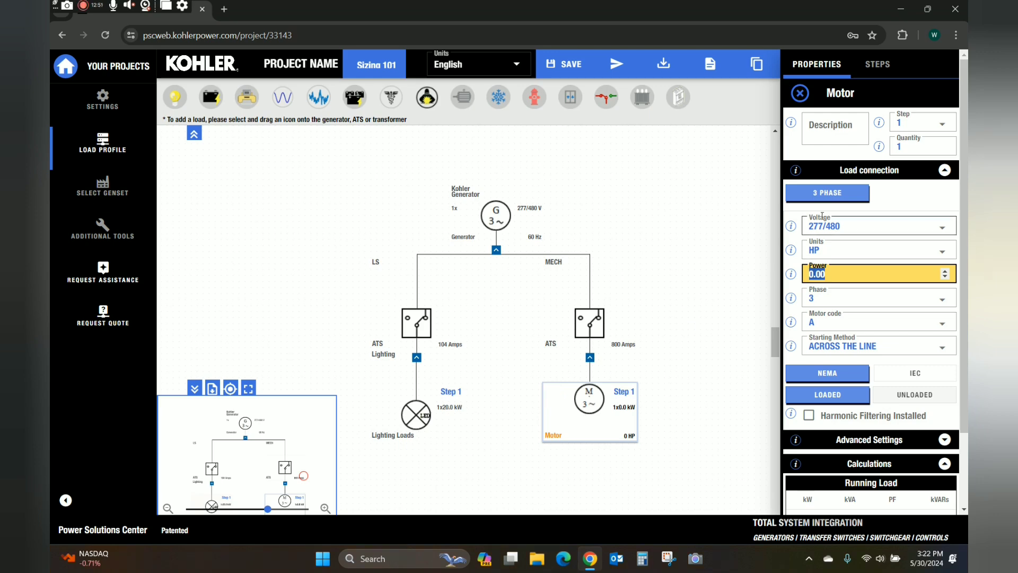
left_click(835, 127)
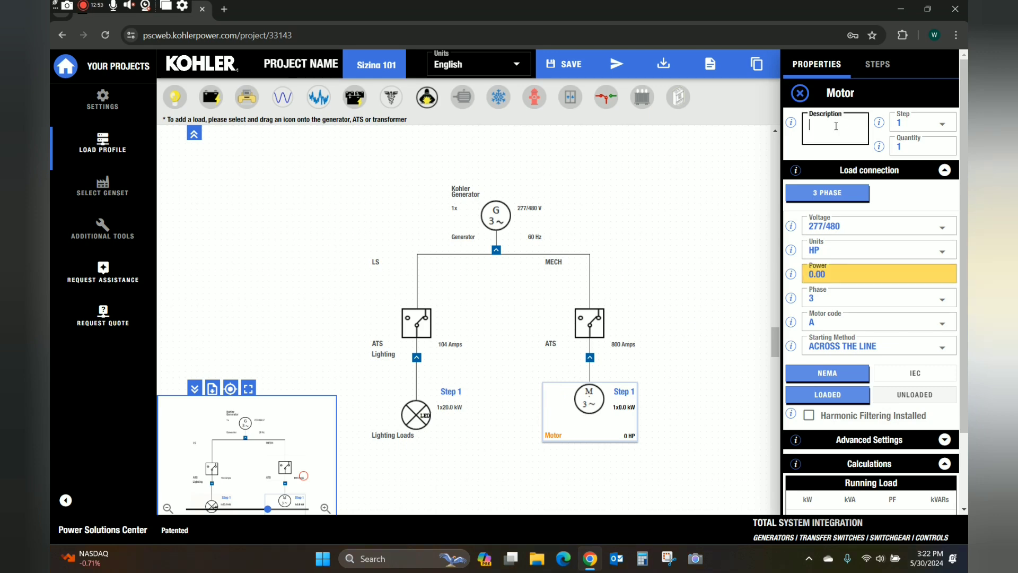
type("Paddle Motor")
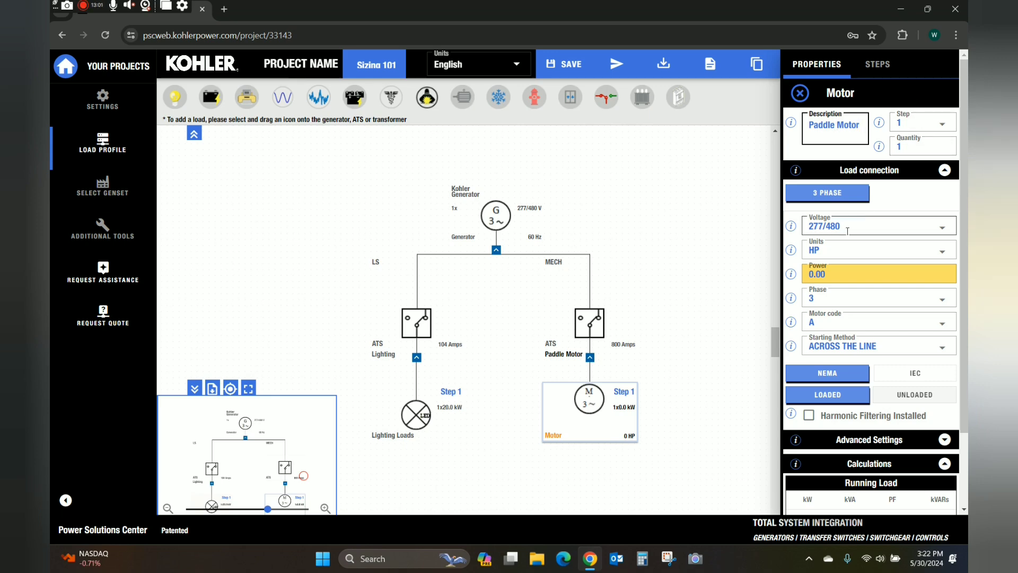
left_click(832, 273)
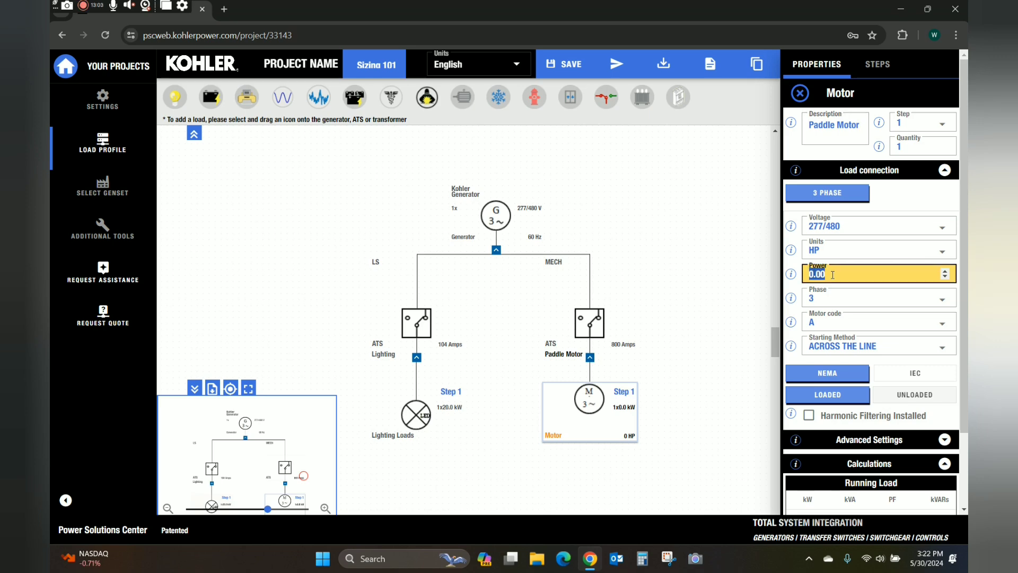
type("25")
left_click(737, 295)
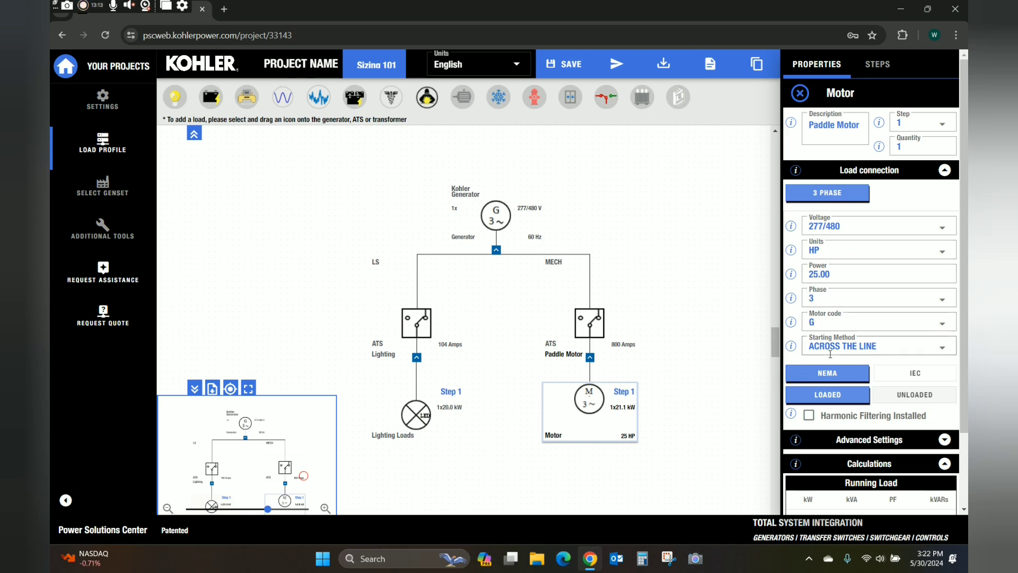
Set the Paddle Motor's starting method to VFD WITH RAMP.
left_click(913, 348)
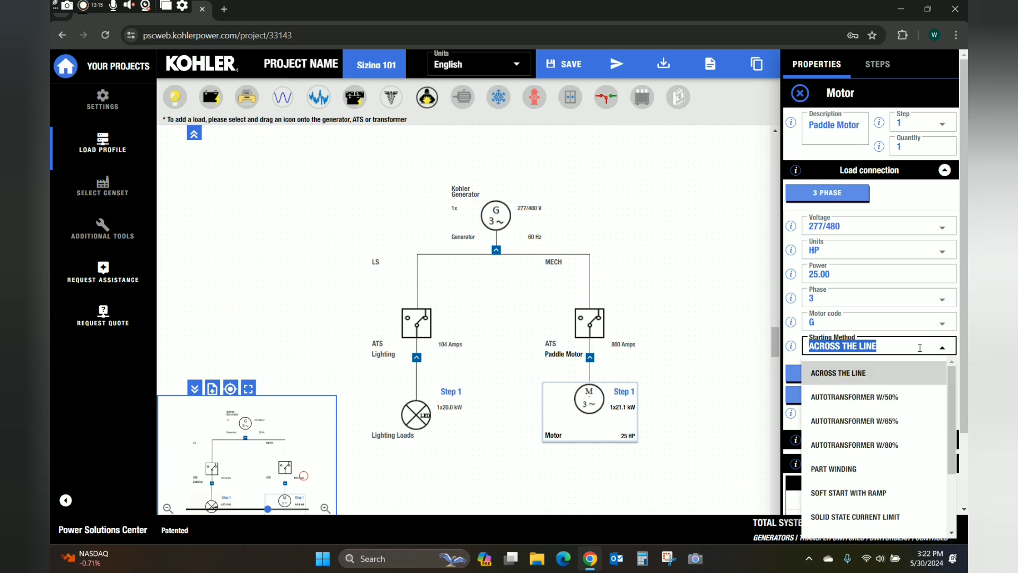
scroll(912, 414, "down", 1)
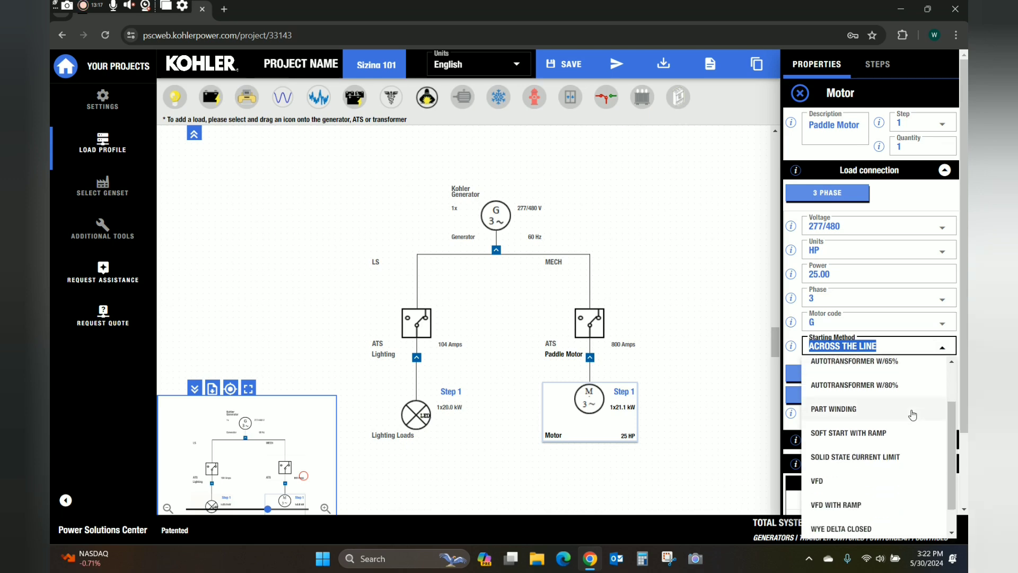
scroll(909, 436, "down", 1)
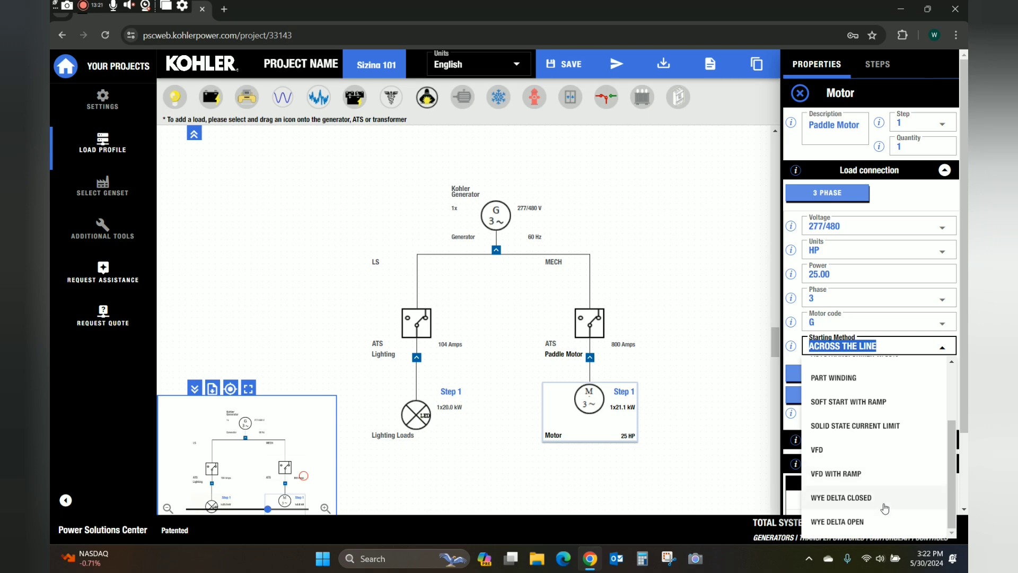
scroll(902, 519, "up", 3)
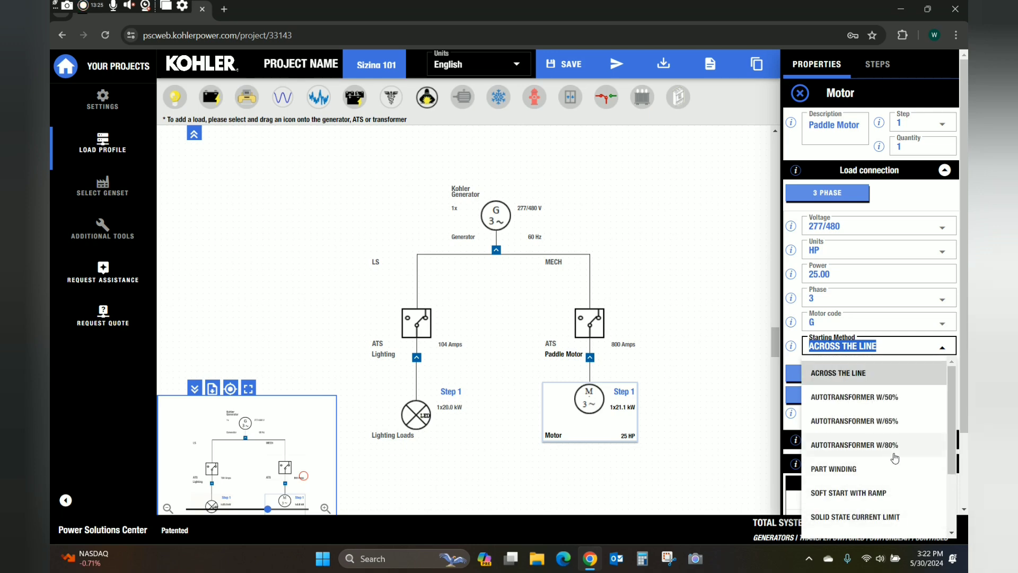
left_click(727, 384)
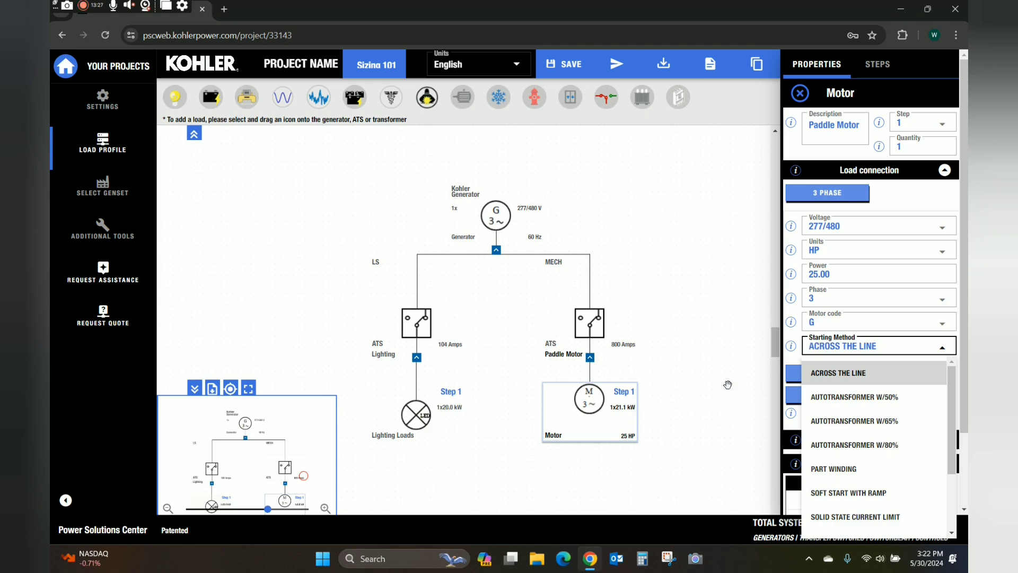
left_click(892, 349)
scroll(882, 463, "down", 2)
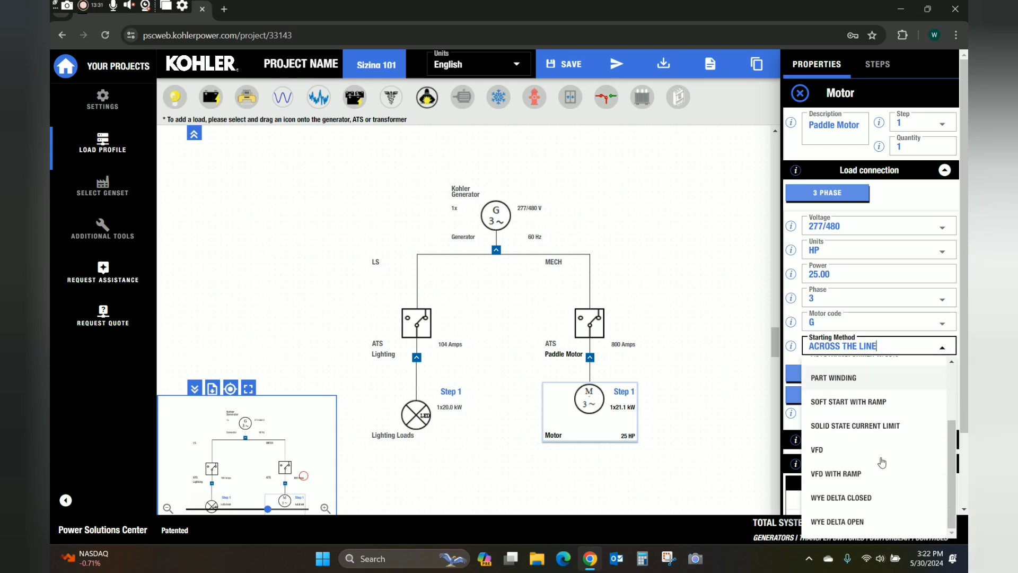
left_click(859, 474)
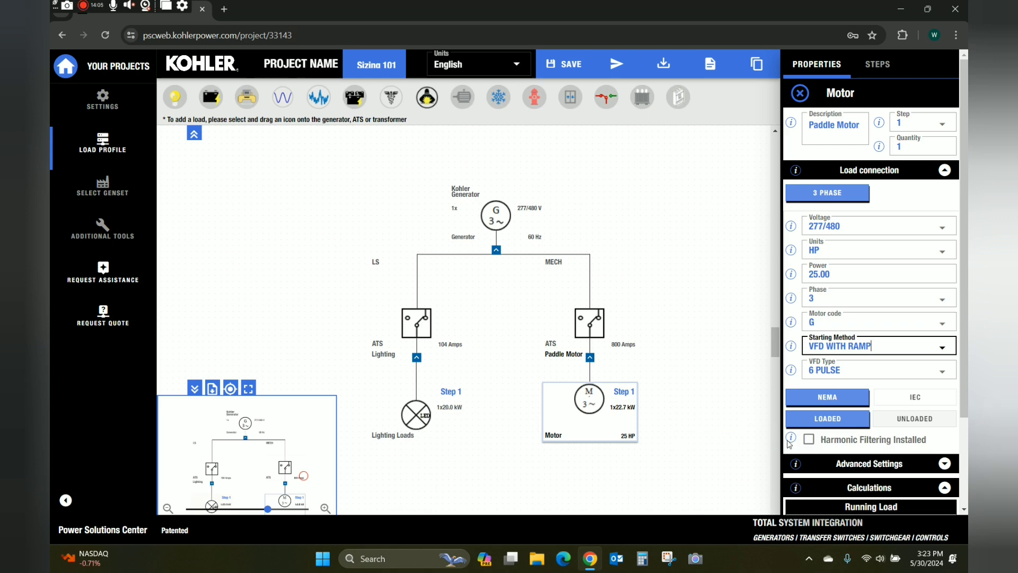
left_click(899, 464)
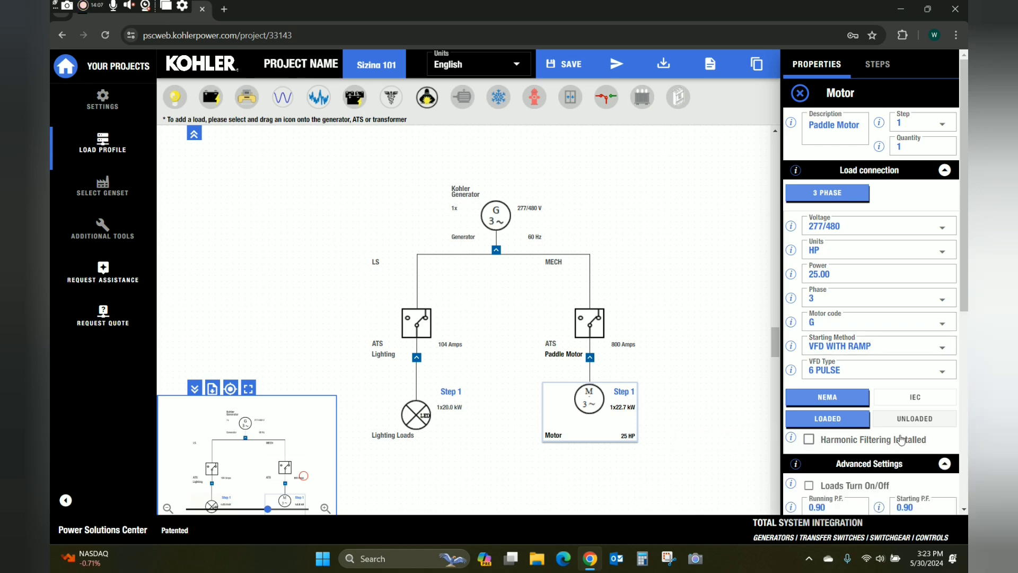
scroll(901, 440, "down", 5)
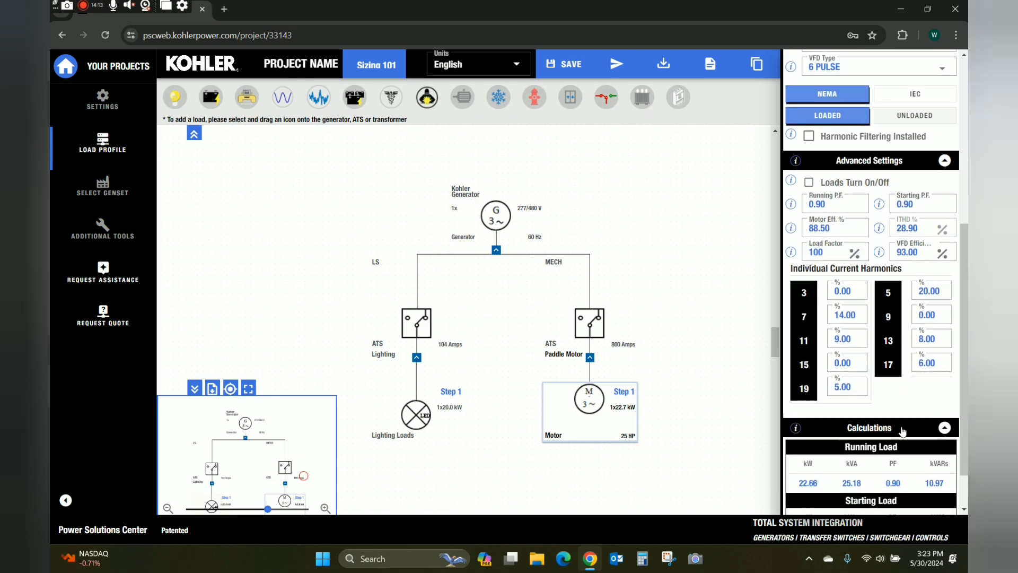
scroll(903, 431, "down", 1)
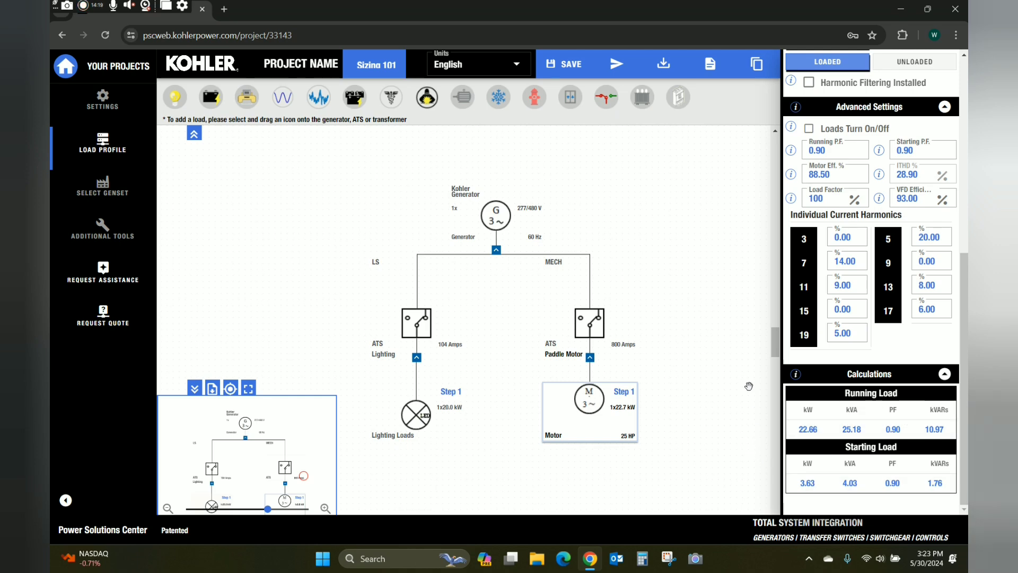
scroll(748, 387, "up", 4)
scroll(749, 386, "down", 3)
scroll(749, 387, "up", 2)
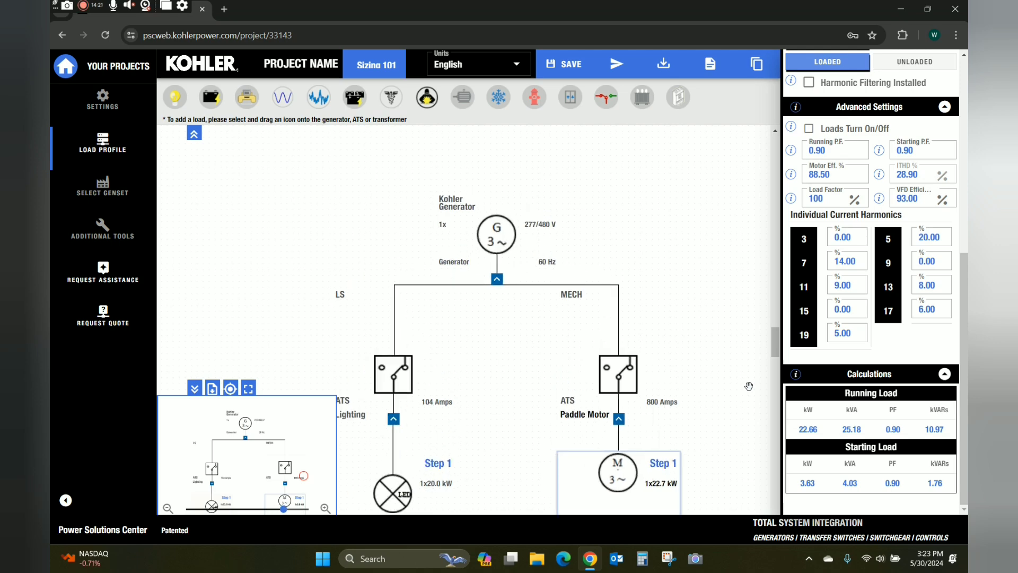
scroll(748, 387, "down", 2)
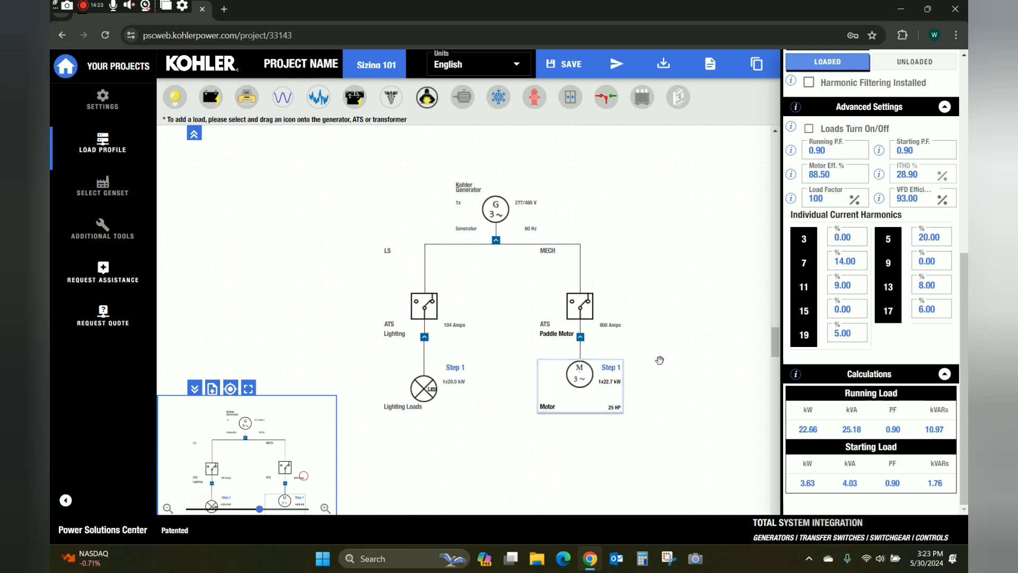
scroll(660, 361, "up", 2)
scroll(659, 361, "down", 1)
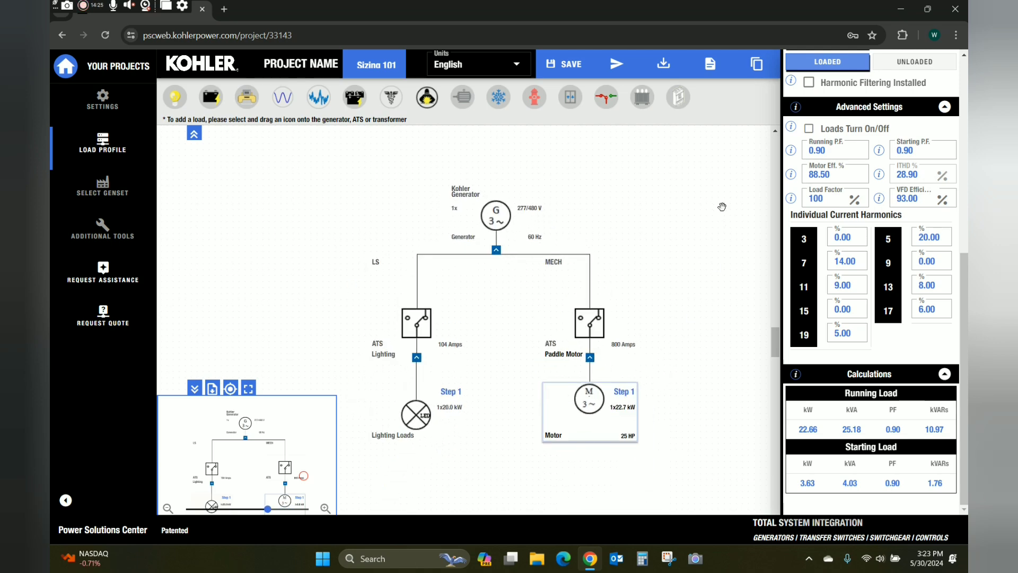
left_click(942, 107)
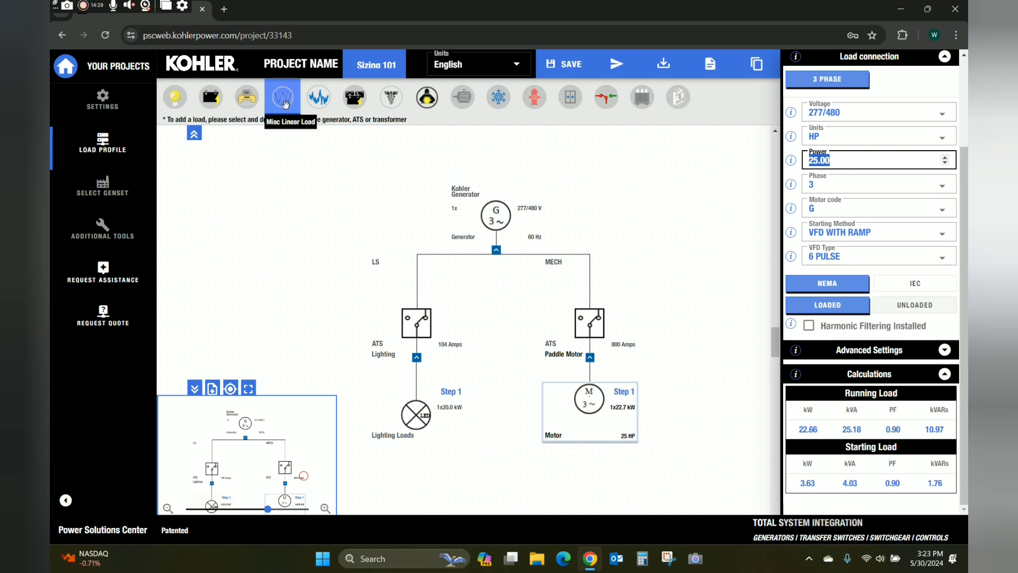
Add a 20 kW 'Misc Load' under MECH and check genset selection, now 80REOZJF optimum.
left_click_drag(285, 103, 610, 385)
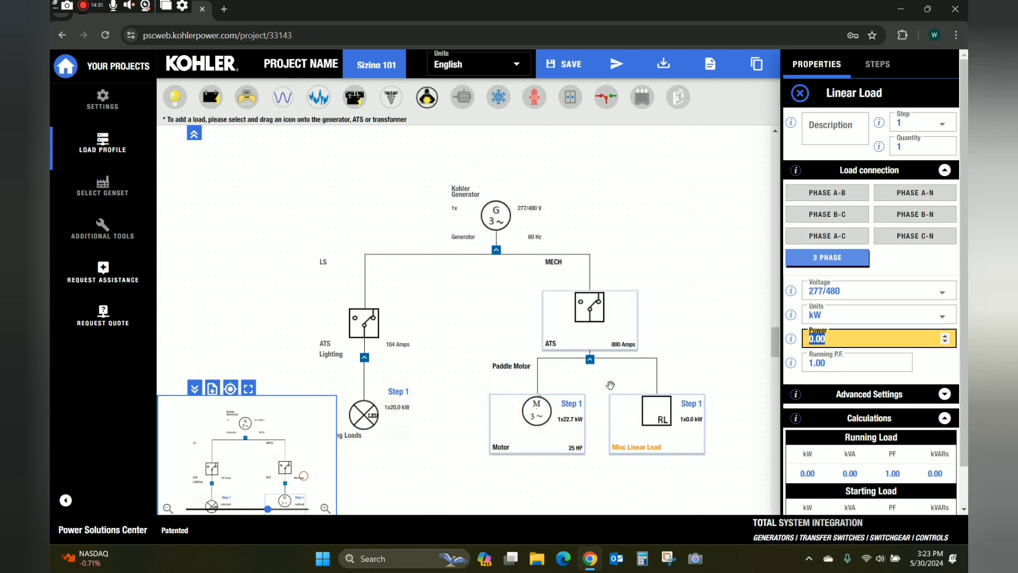
left_click(825, 128)
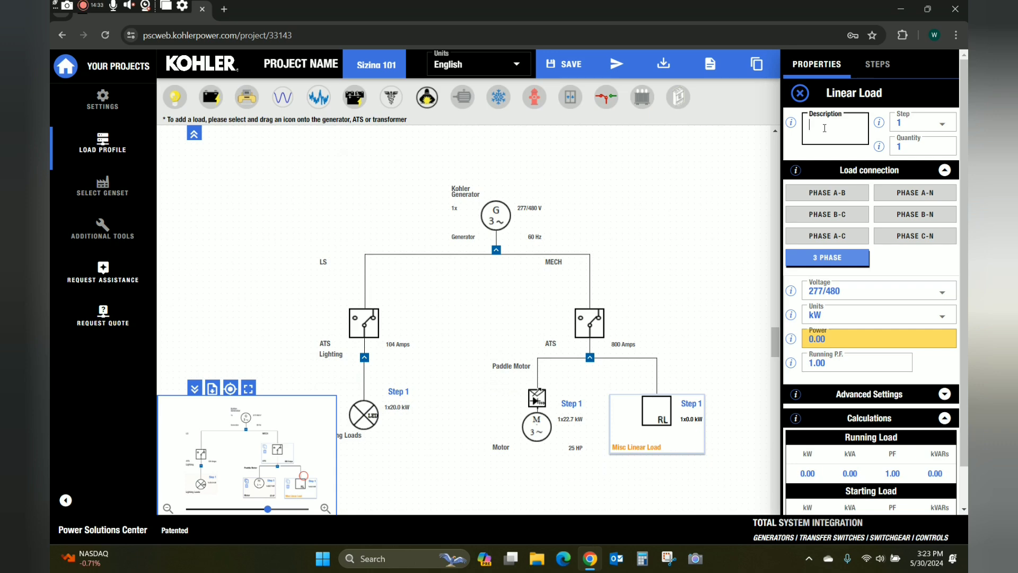
type("Misc Load")
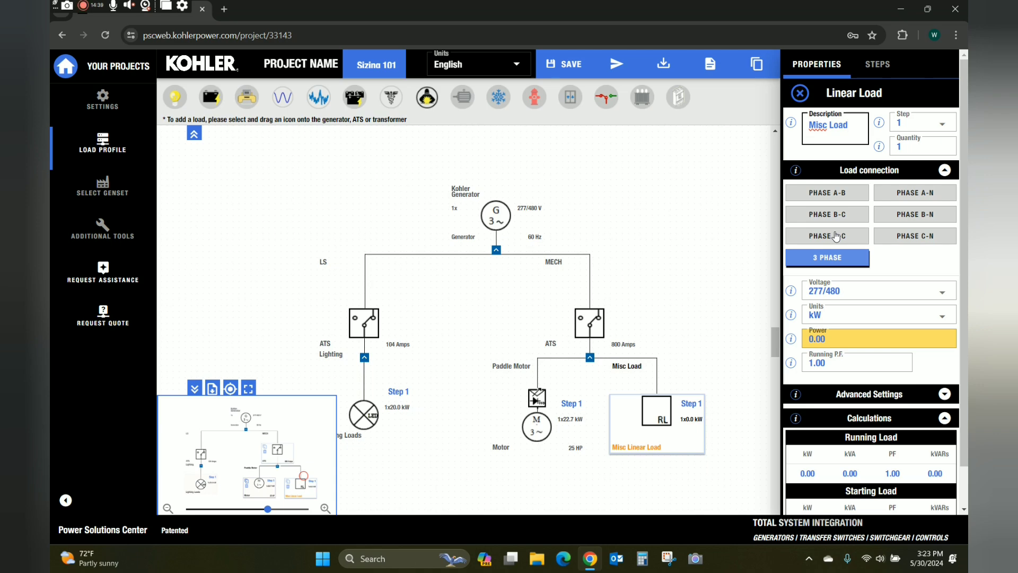
left_click(851, 335)
type("20")
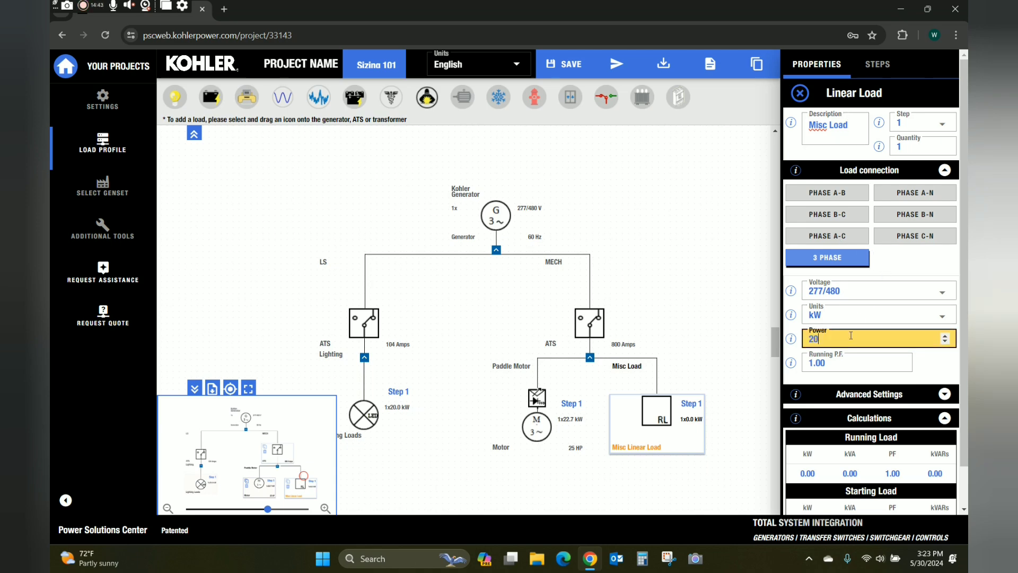
left_click(668, 284)
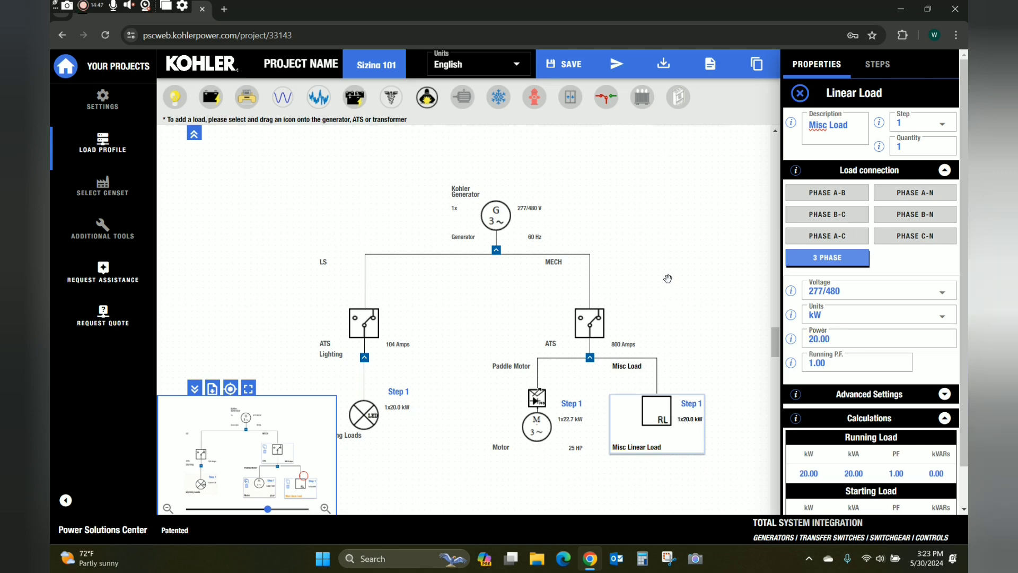
left_click(103, 192)
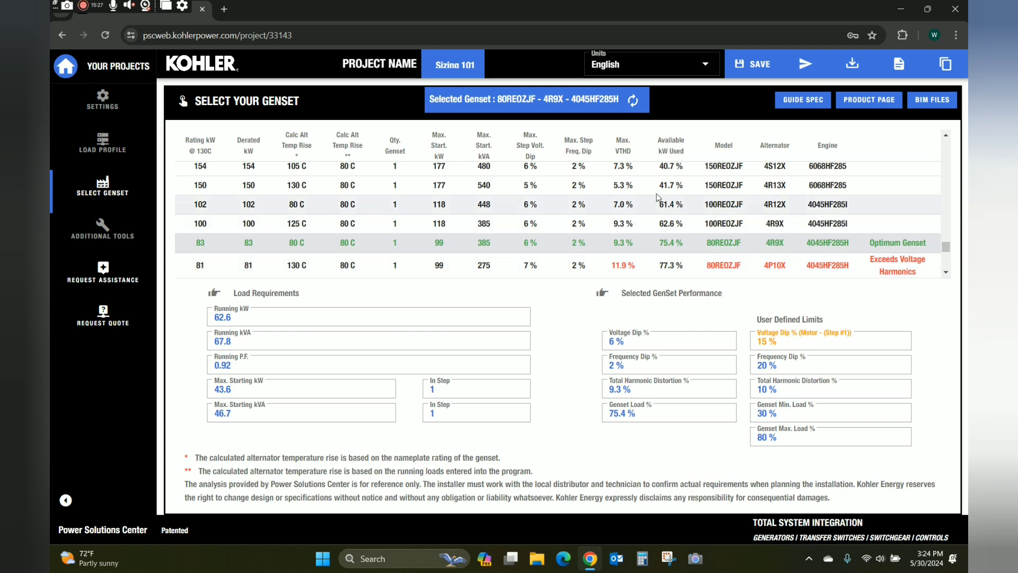
Pick the 150 kW 150REOZJF genset and return to the load profile diagram.
left_click(698, 187)
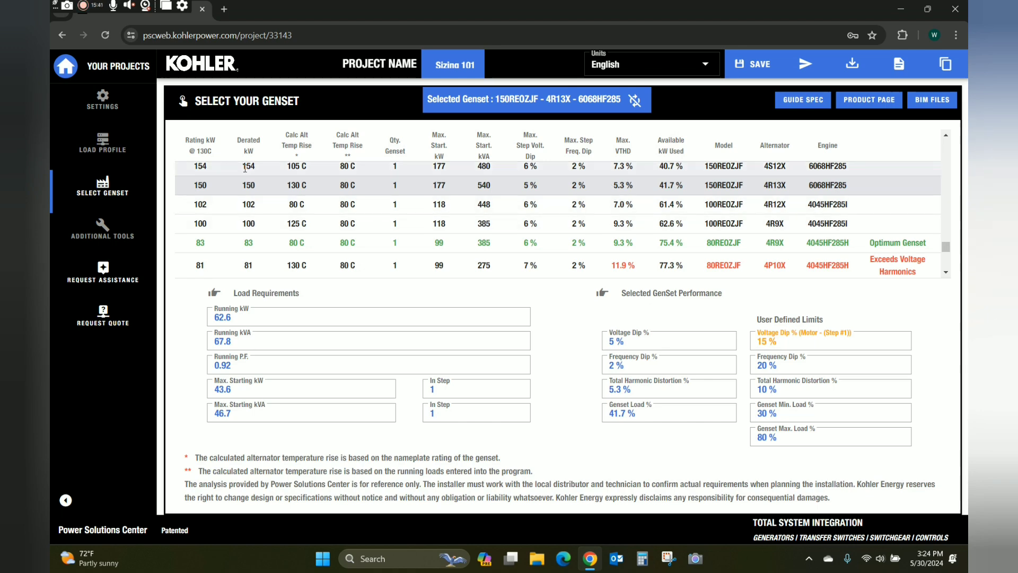
left_click(102, 143)
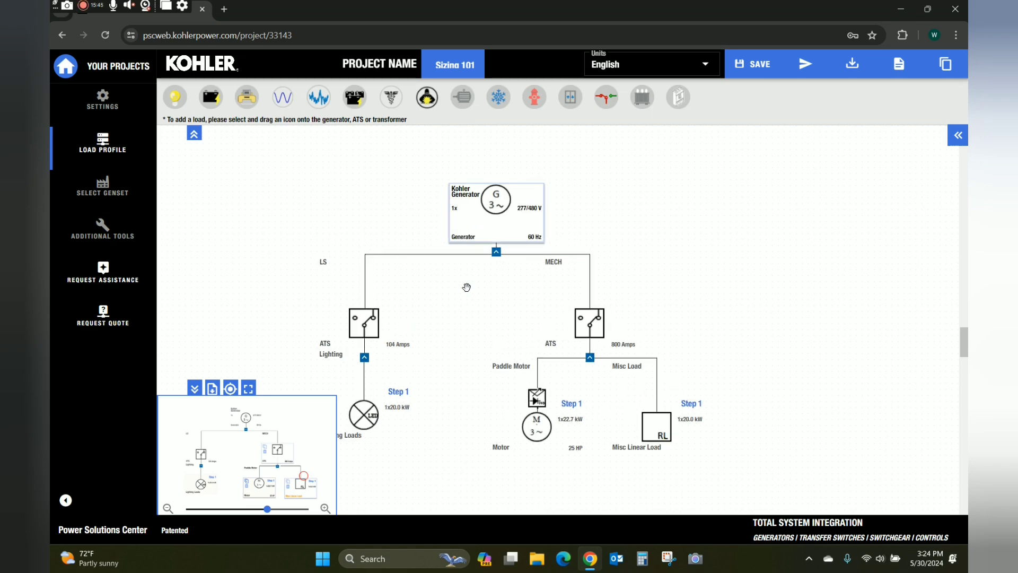
Connect a 50 HP Fire Pump directly to the generator, keeping ACROSS THE LINE starting.
mouse_move(396, 329)
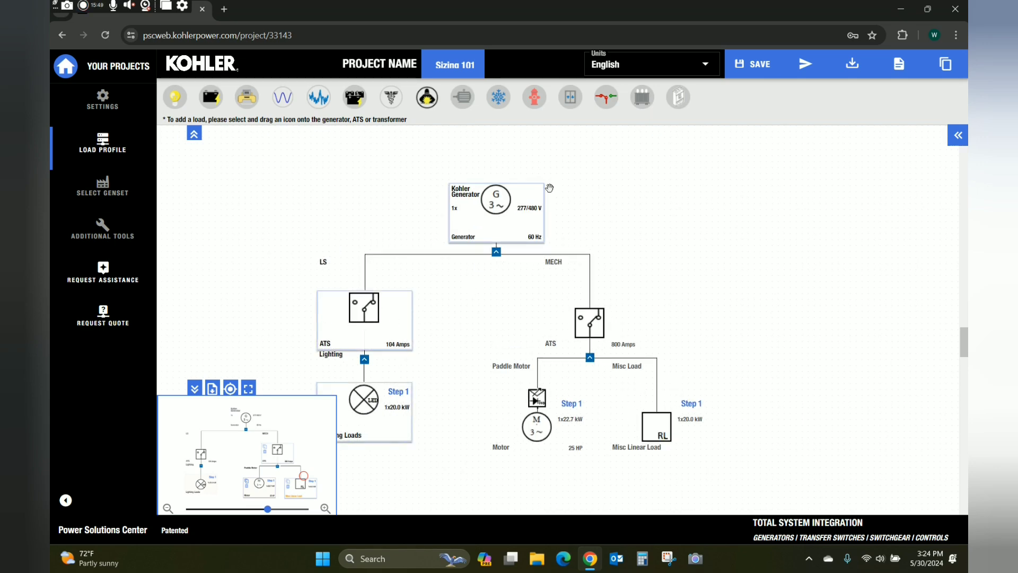
left_click_drag(534, 96, 521, 210)
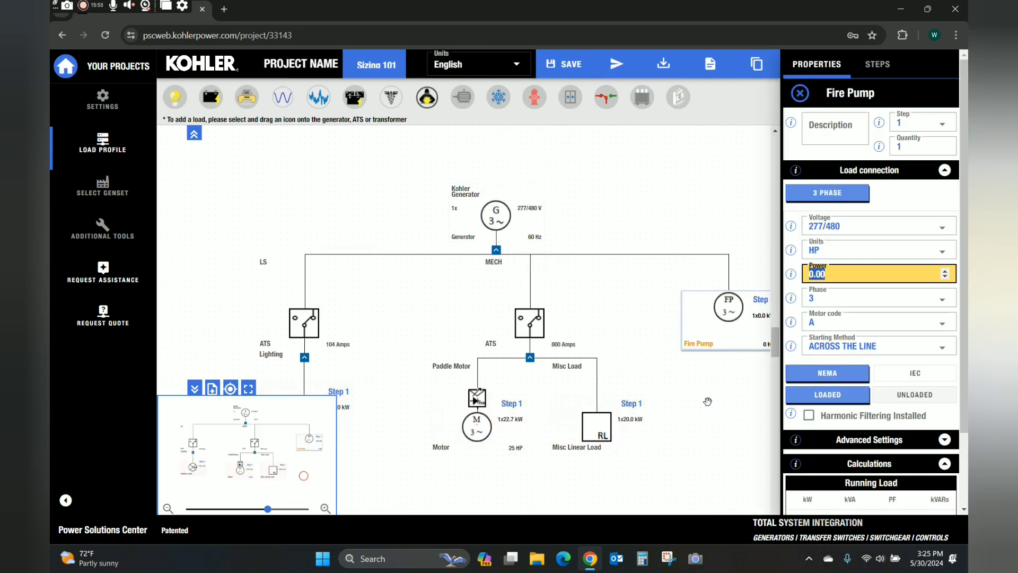
left_click_drag(707, 402, 657, 377)
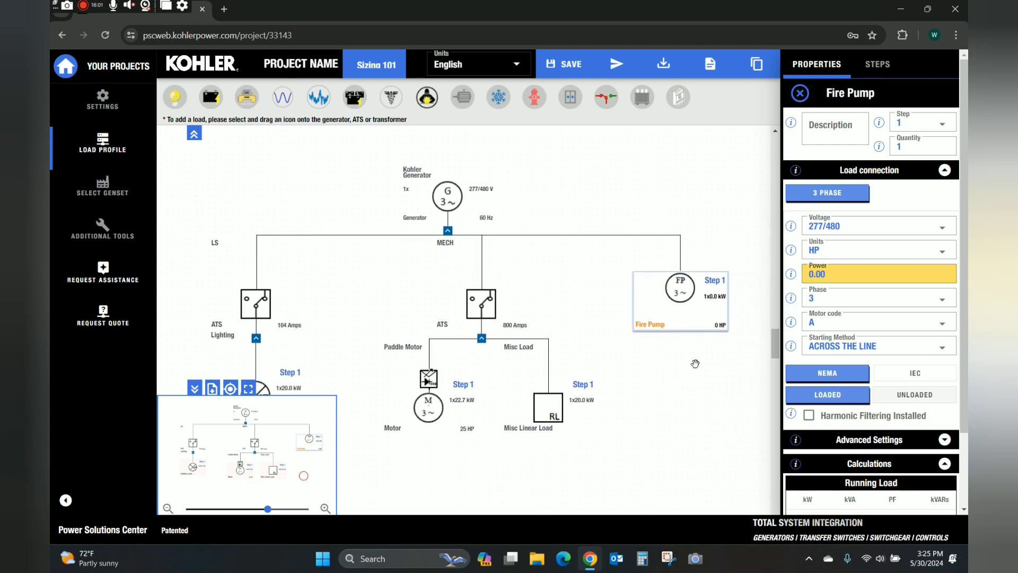
left_click(856, 275)
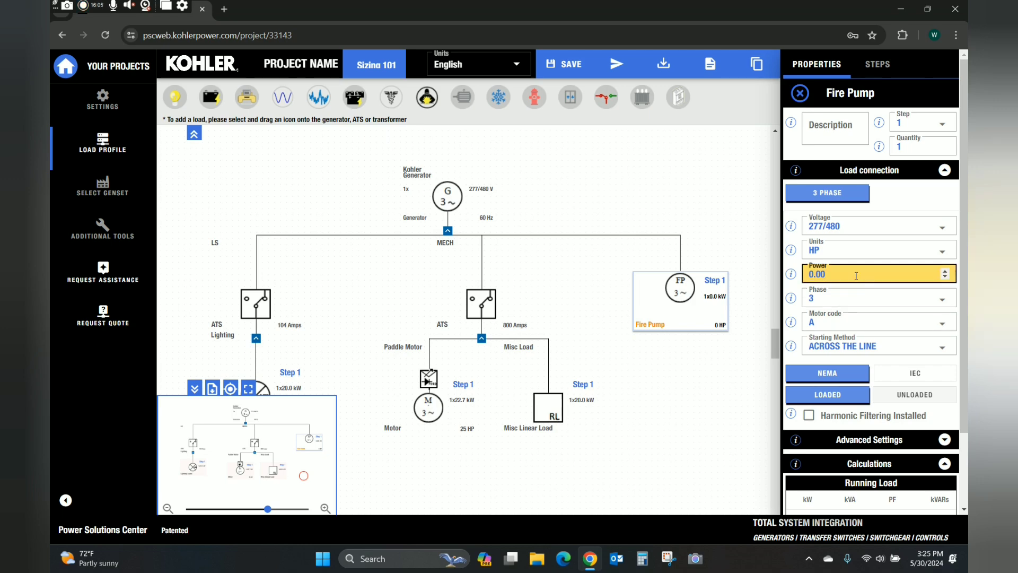
type("50")
key("BackSpace")
key("BackSpace")
key("BackSpace")
key("BackSpace")
key("BackSpace")
type("50")
left_click(714, 403)
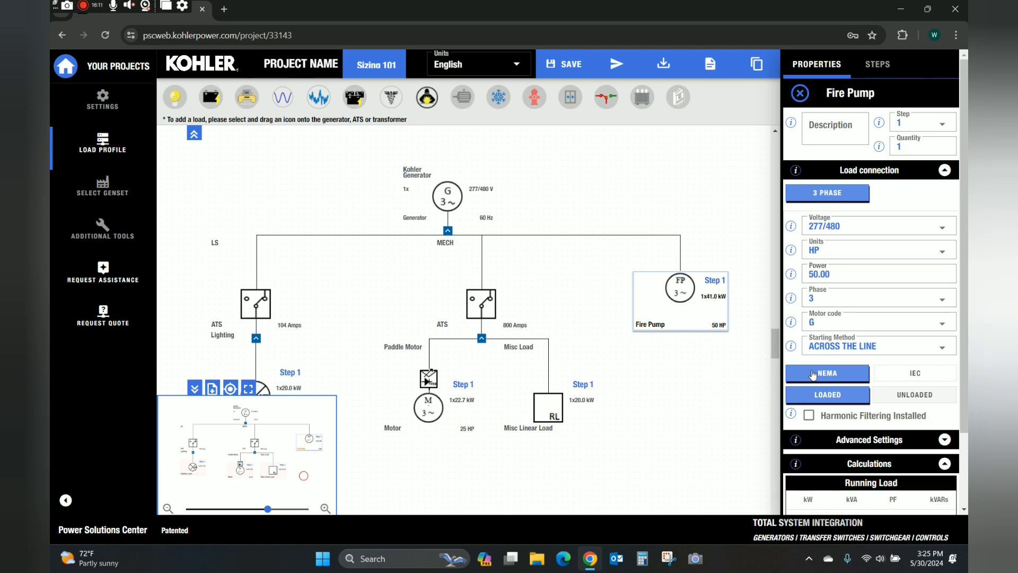
left_click(896, 344)
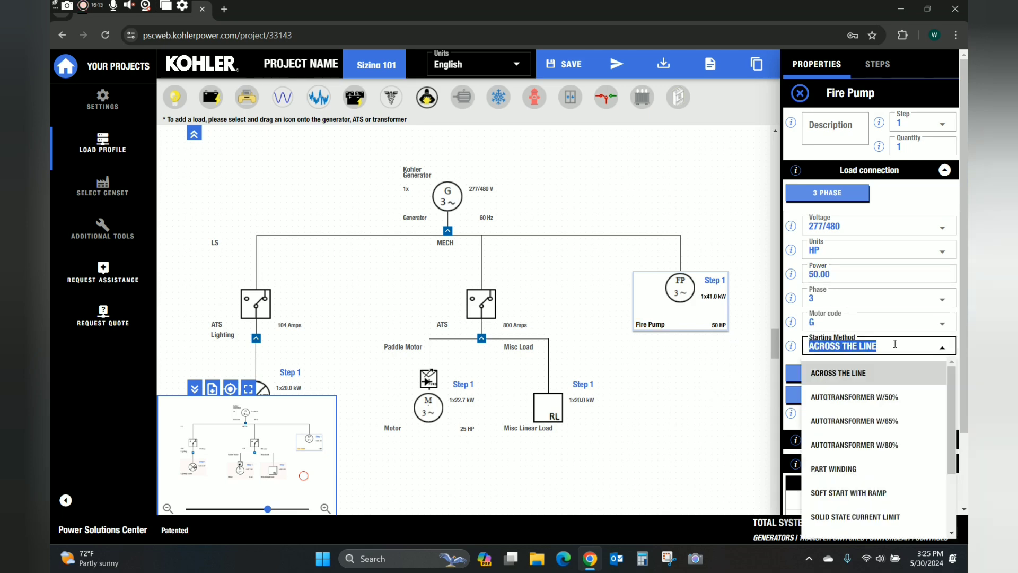
left_click(727, 388)
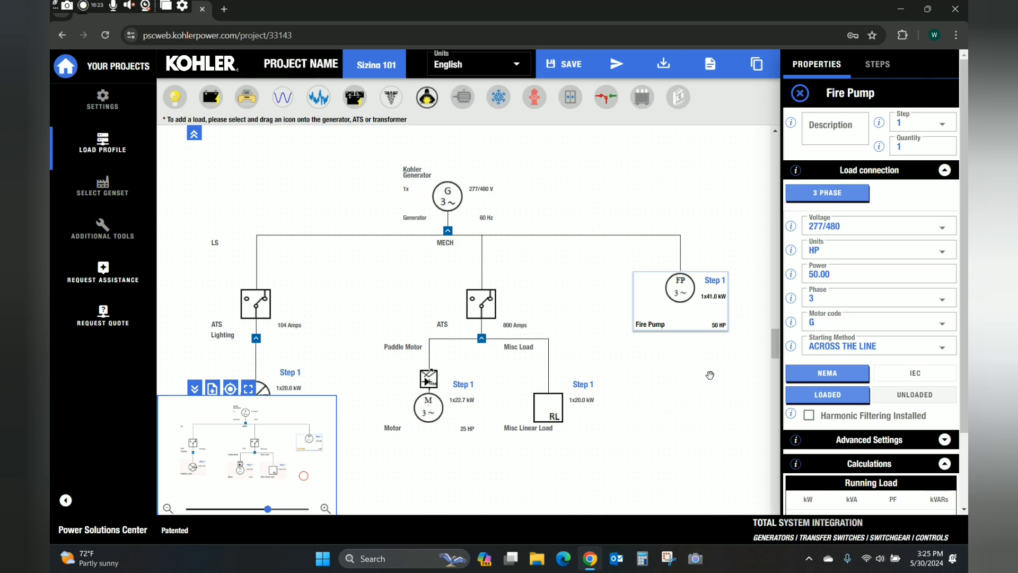
scroll(720, 413, "down", 1)
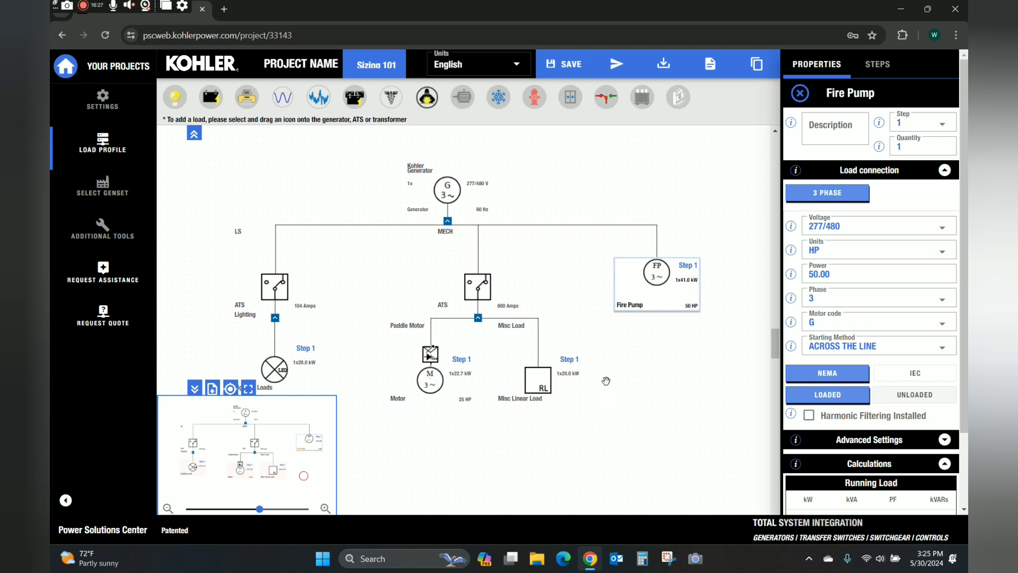
Review genset selection, finding 200REOZJF optimum for the 103.6 kW running load.
mouse_move(248, 273)
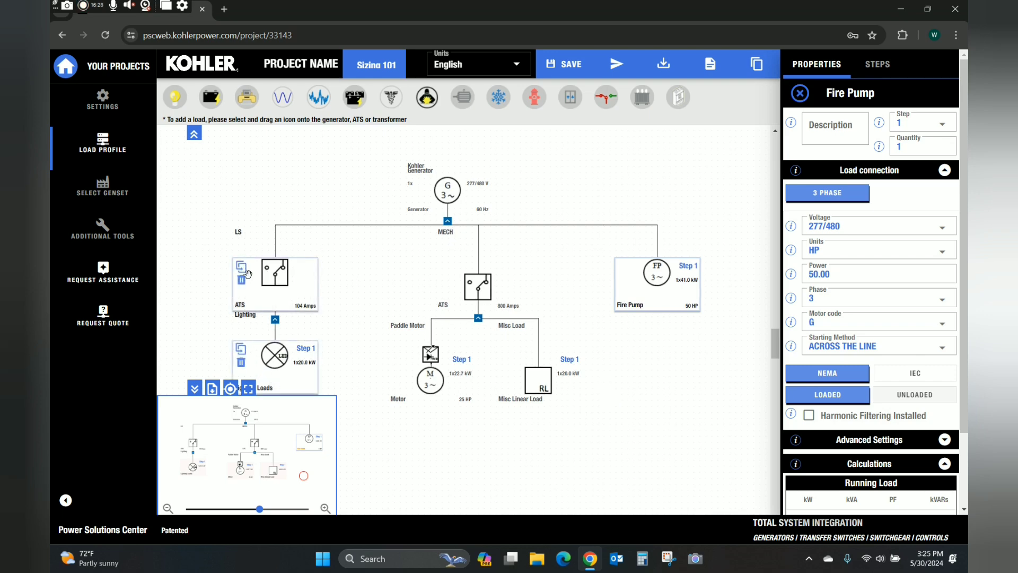
left_click(105, 188)
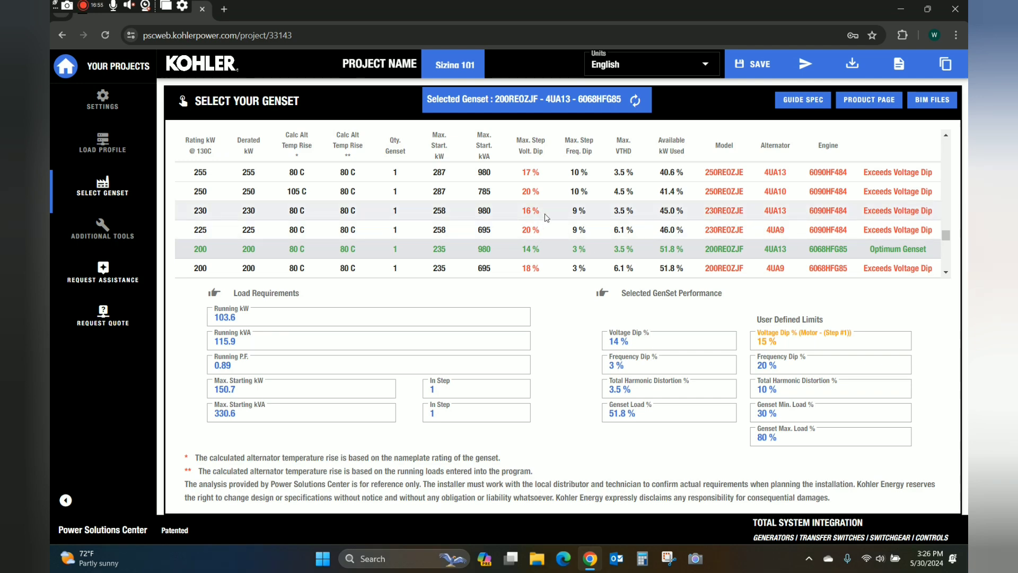
scroll(543, 225, "up", 1)
scroll(546, 217, "up", 1)
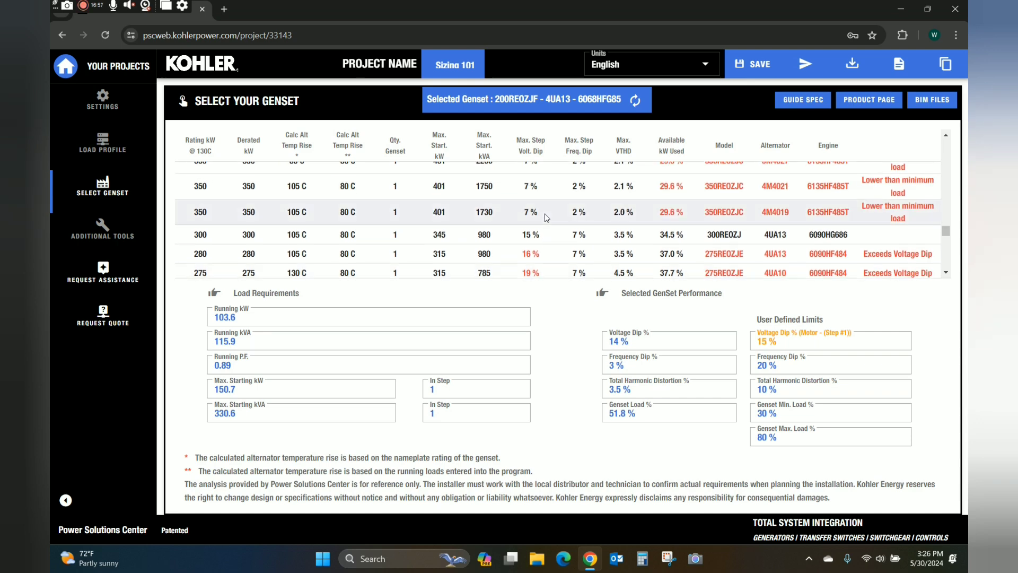
scroll(546, 217, "down", 2)
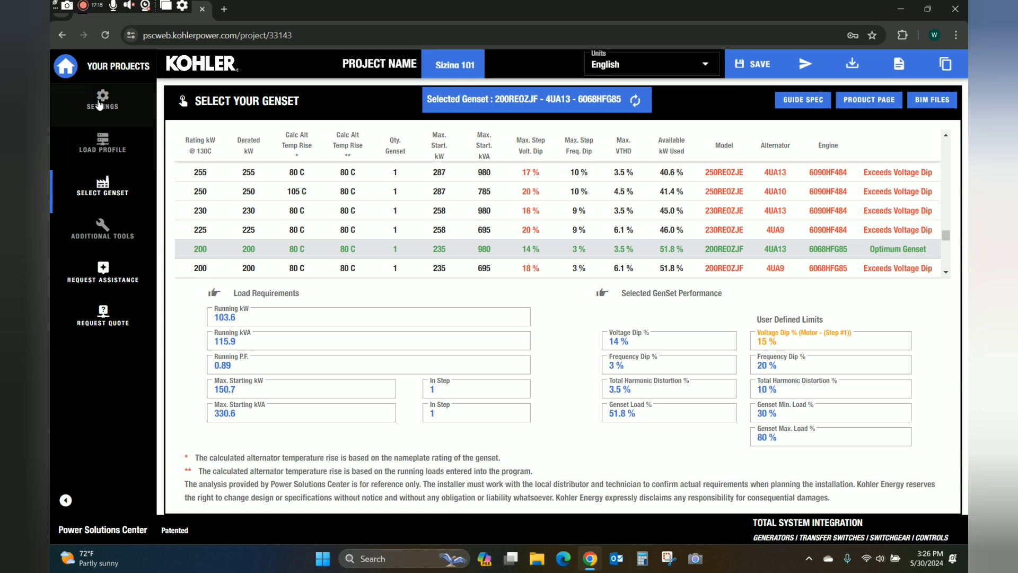
Add a transfer switch off the generator, described 'HVAC1' and rated 260 Amps.
left_click(102, 140)
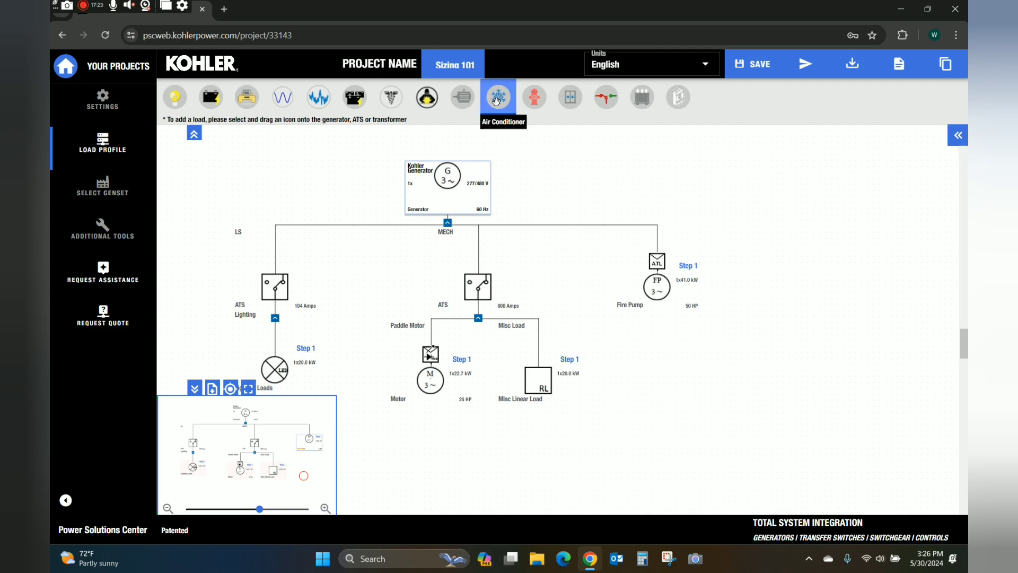
left_click_drag(606, 97, 450, 209)
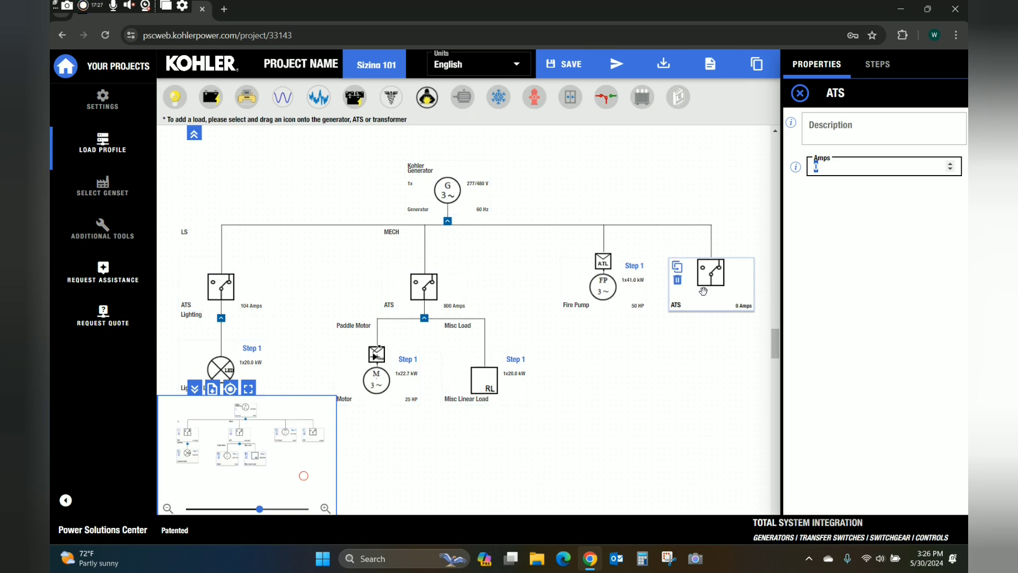
left_click(863, 131)
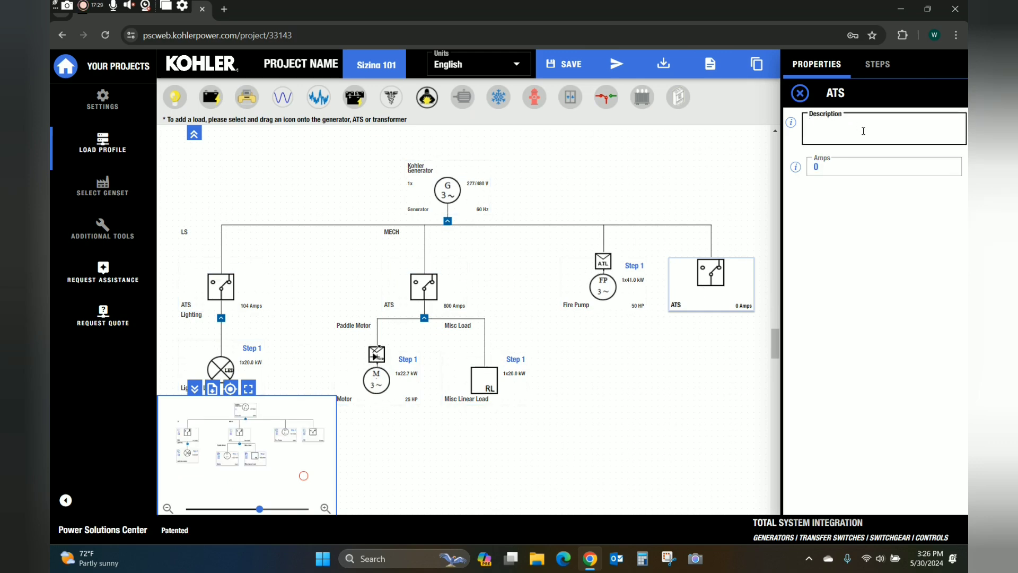
type("HVAC1")
left_click(838, 168)
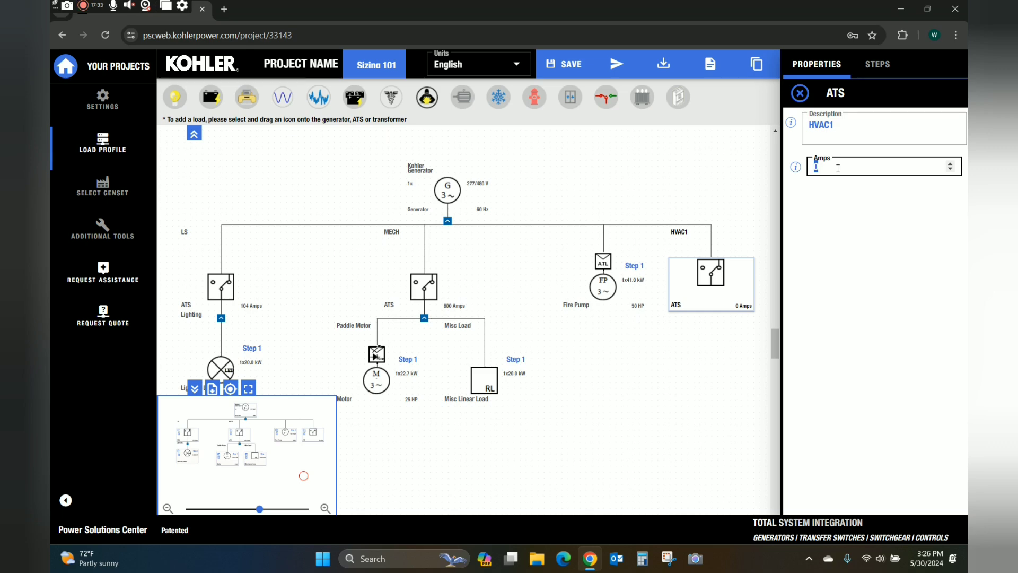
type("260")
left_click(713, 162)
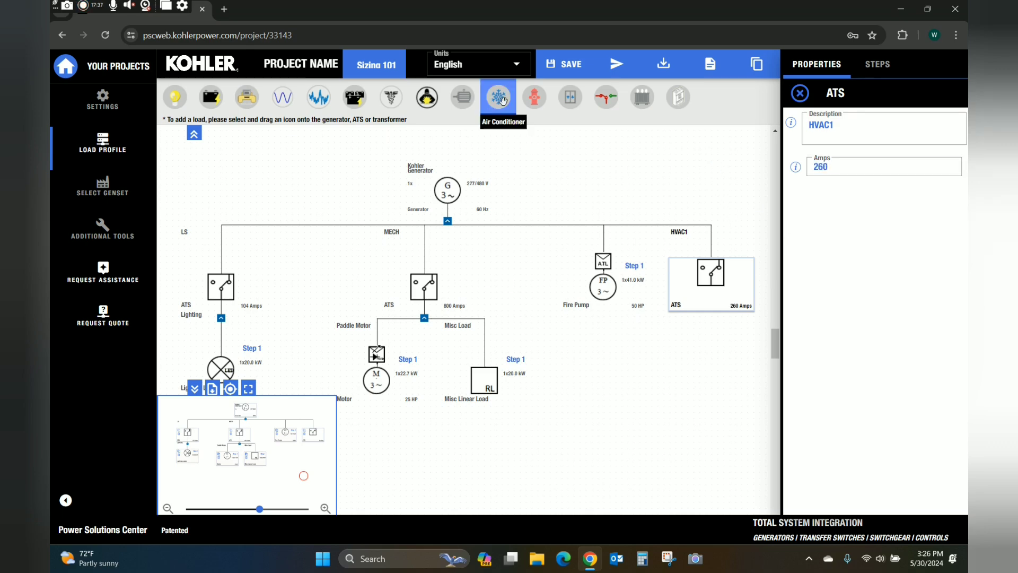
Add an Air Conditioner under HVAC1 drawing 60 running amps, started across the line.
left_click_drag(499, 97, 717, 295)
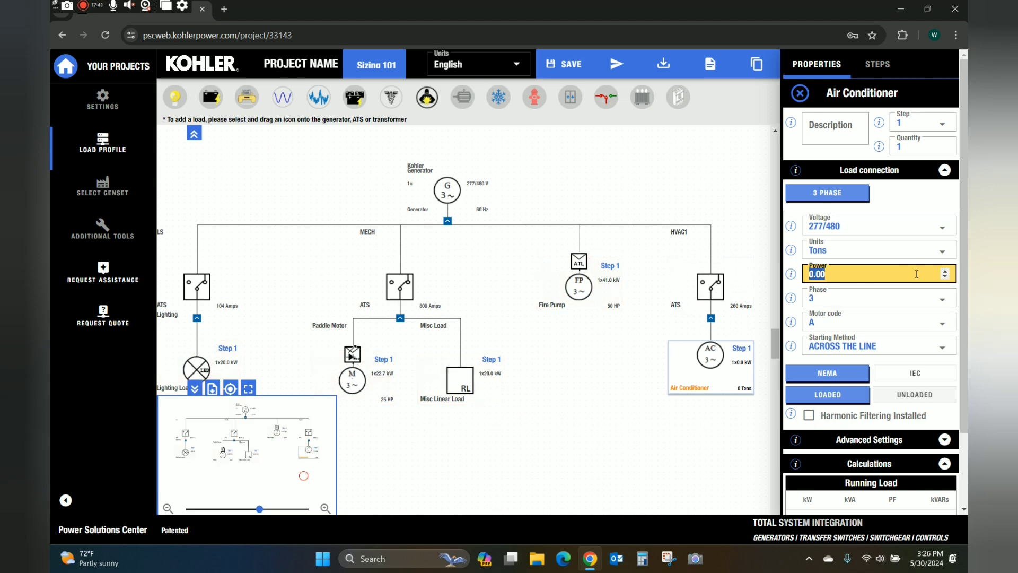
left_click(879, 250)
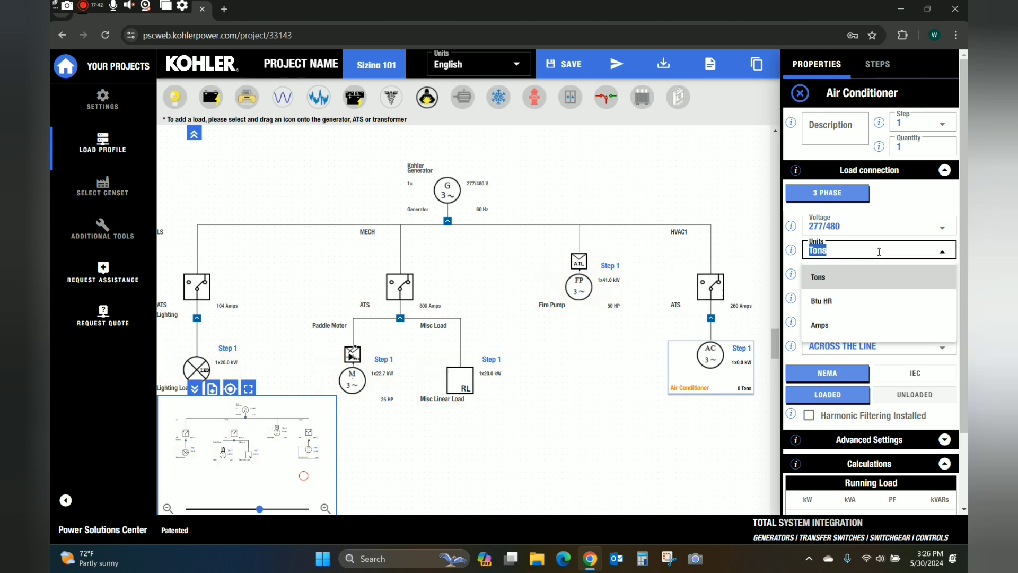
left_click(843, 325)
left_click(827, 278)
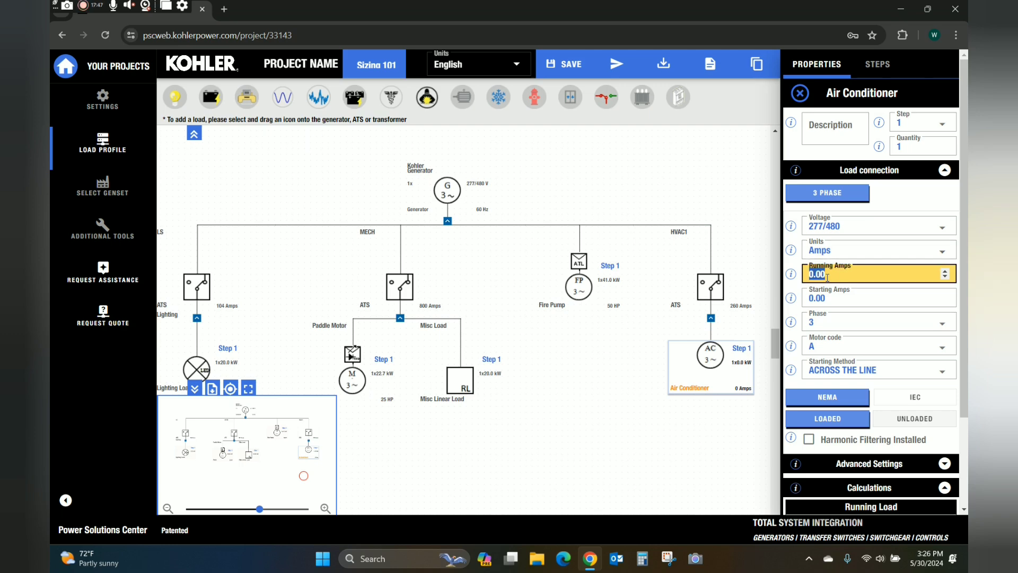
type("60")
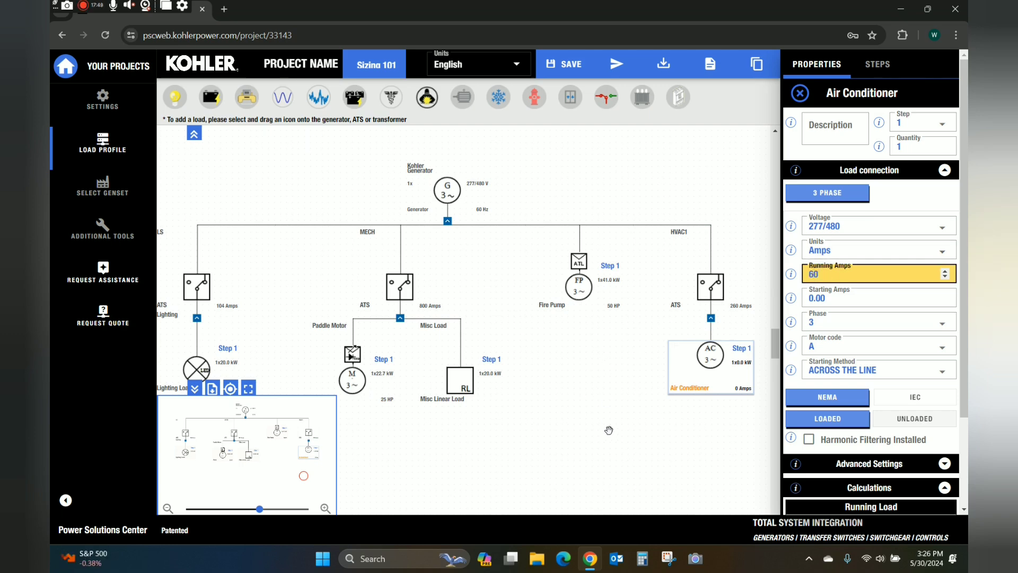
left_click(608, 430)
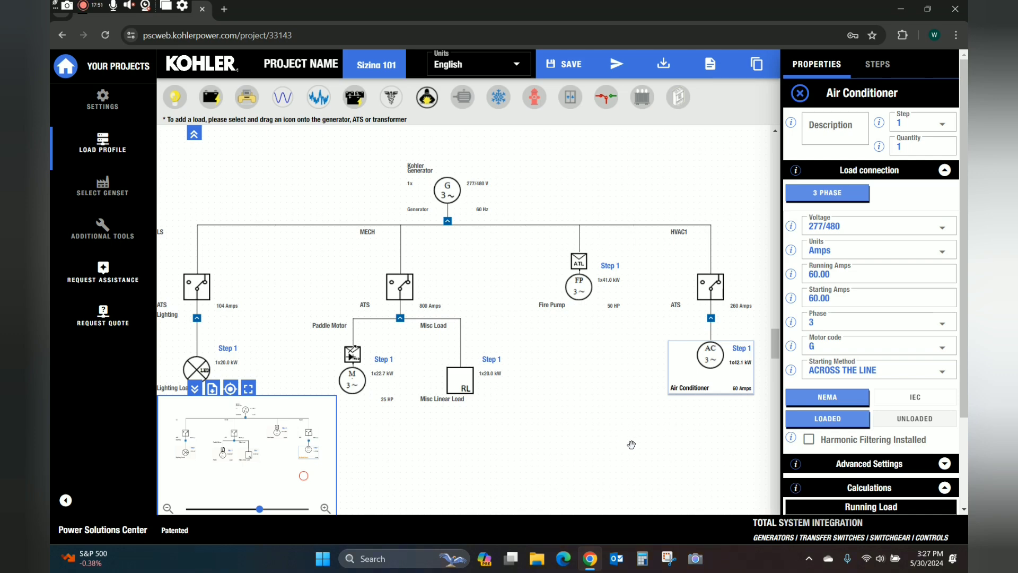
left_click(906, 372)
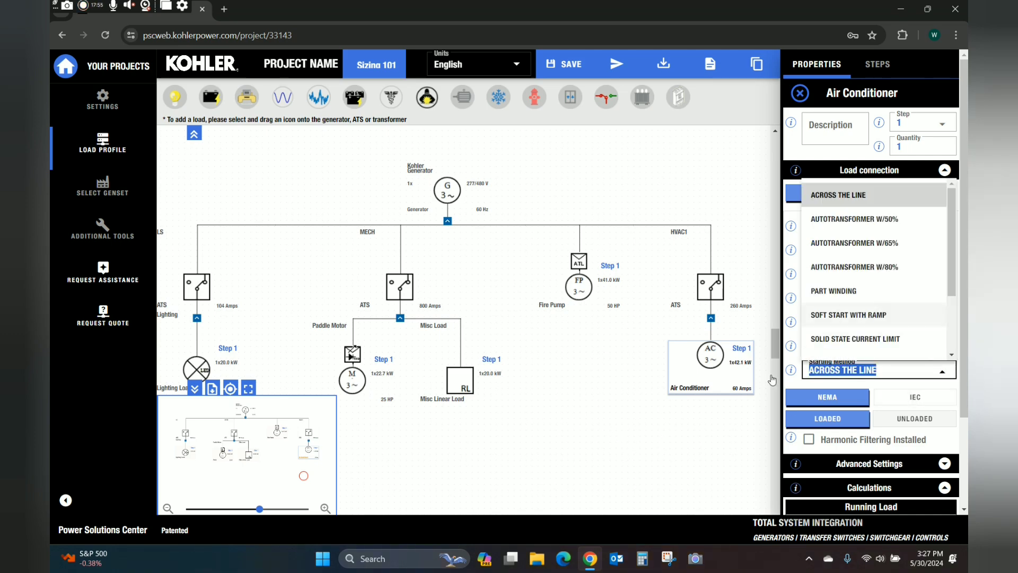
left_click(626, 410)
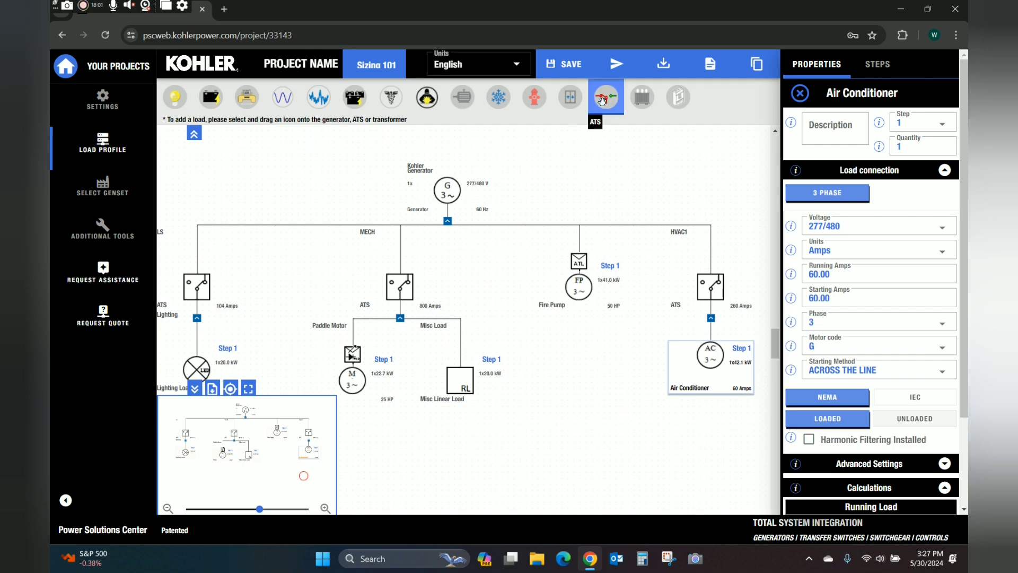
Add a second Air Conditioner to the HVAC1 ATS, with units set to Amps and 100 starting amps.
left_click_drag(498, 97, 704, 306)
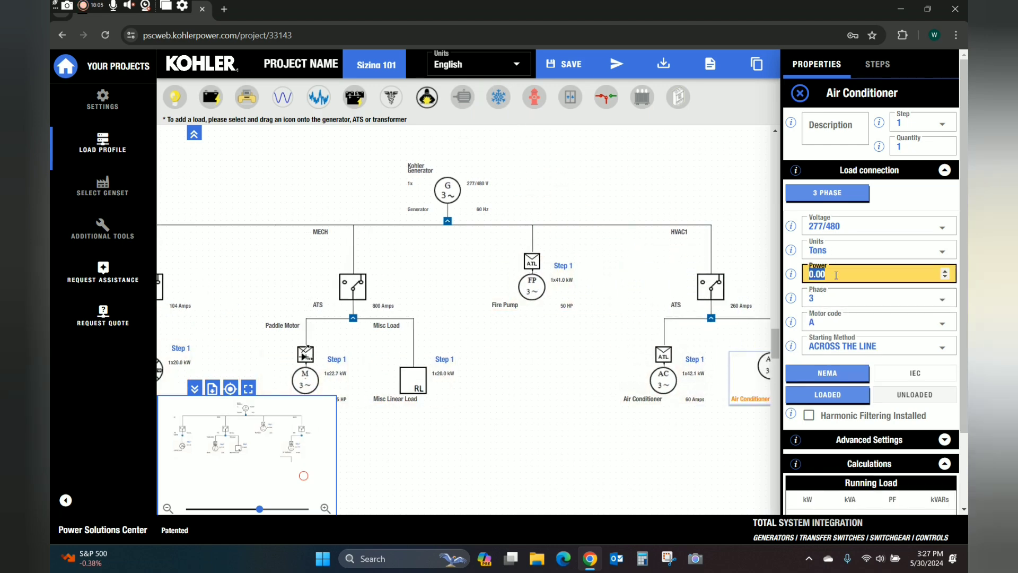
left_click(835, 250)
left_click(826, 329)
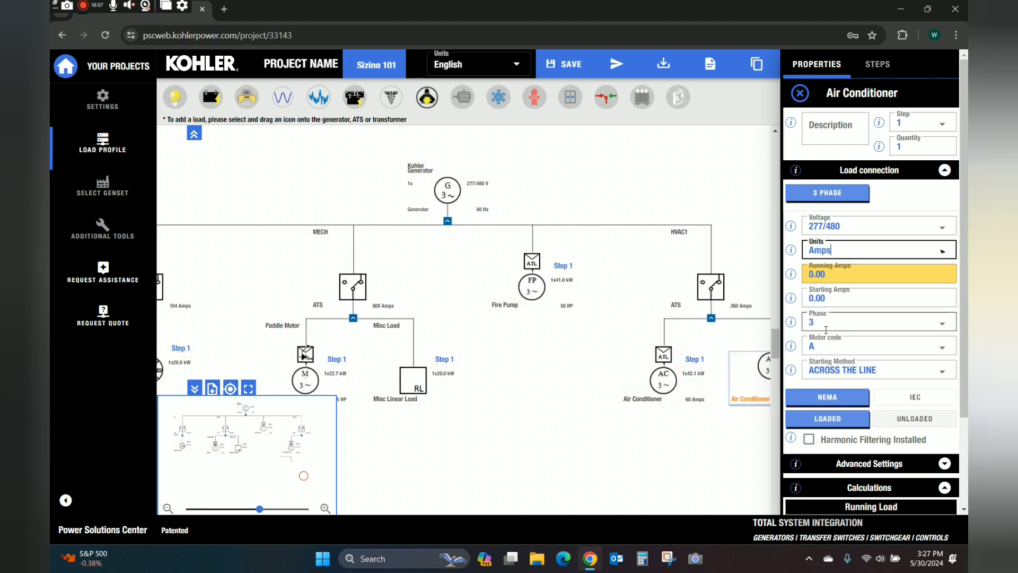
left_click(836, 298)
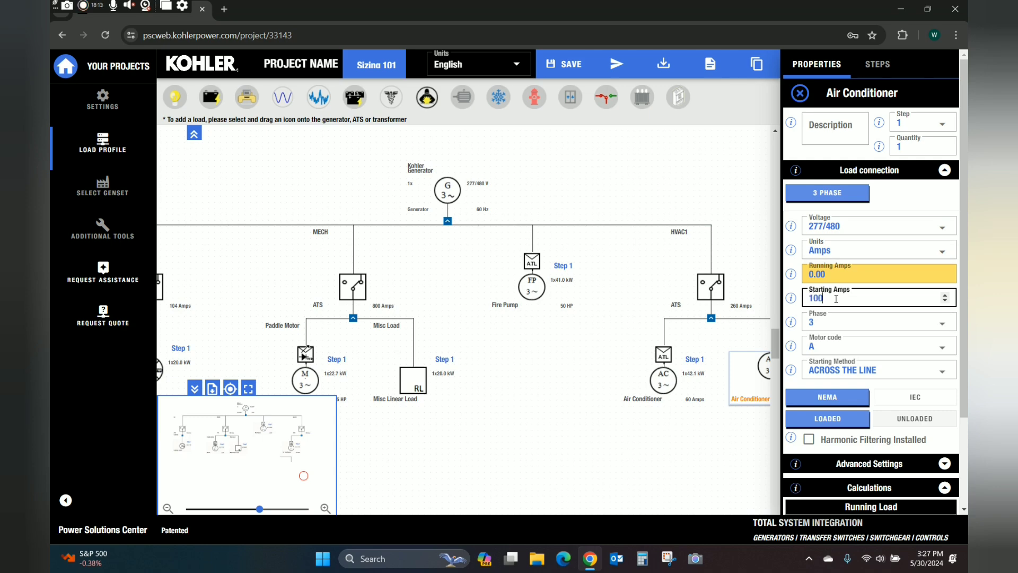
left_click(565, 432)
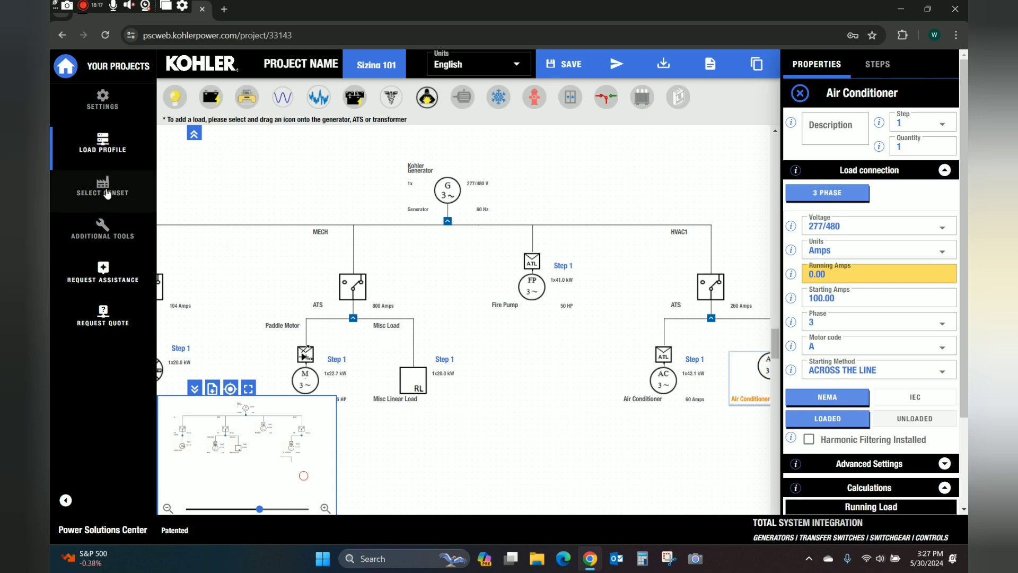
Open Select Genset to view the sizing results, with 350REOZJC as optimum at 145.8 kW running.
left_click(107, 195)
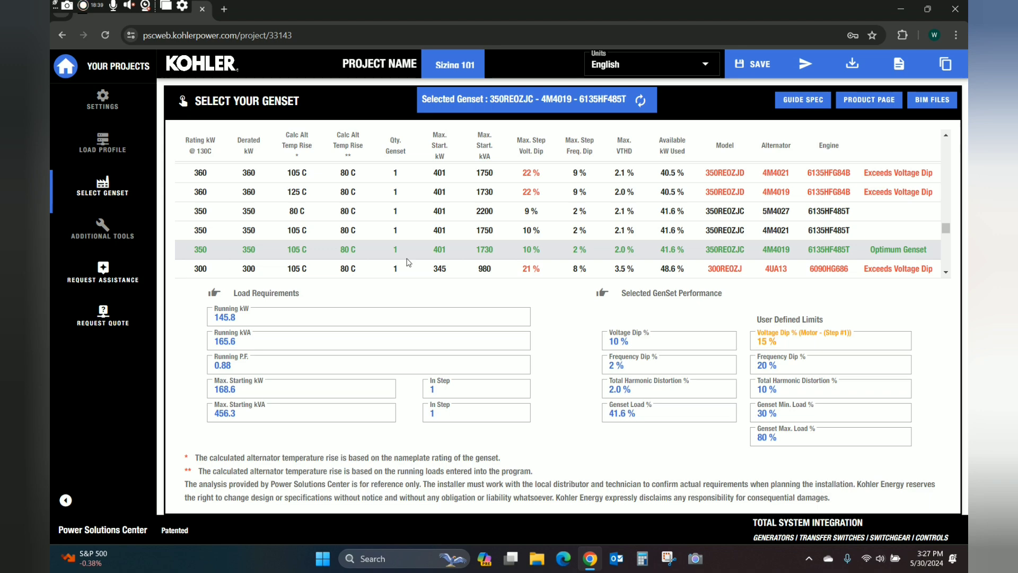
Back on the load diagram, set the first Air Conditioner's Step to 2.
left_click(106, 149)
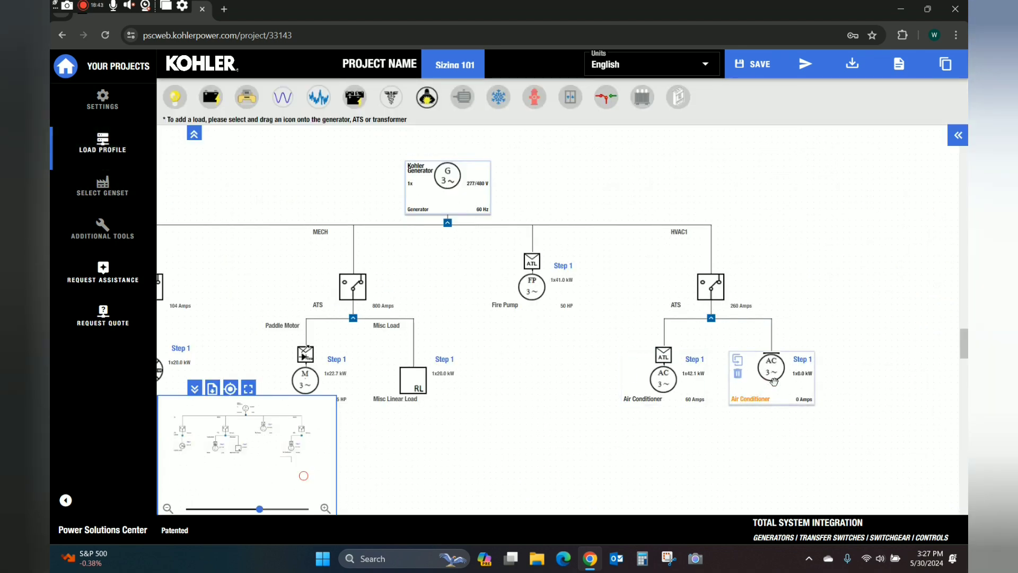
left_click(686, 380)
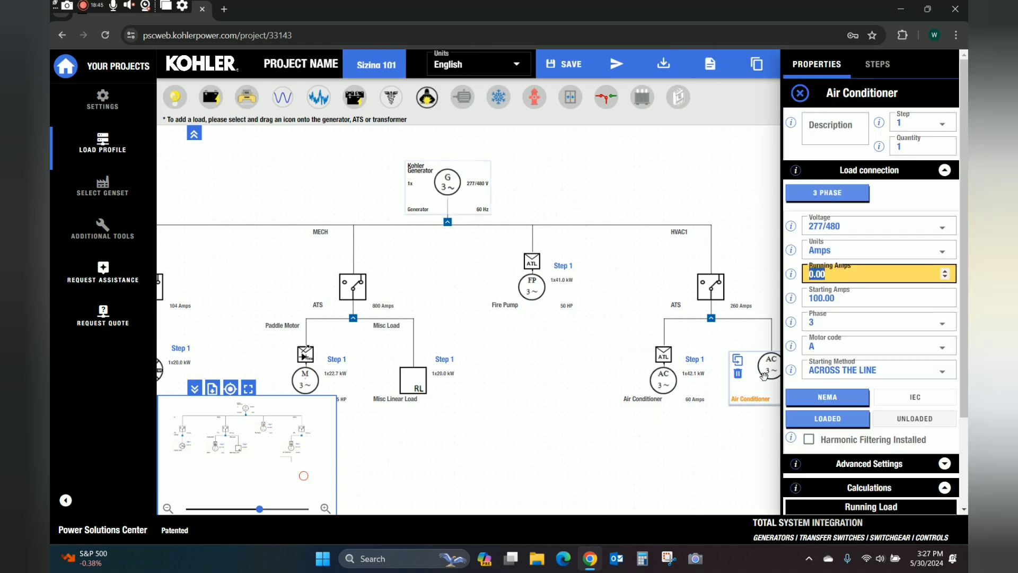
type("60")
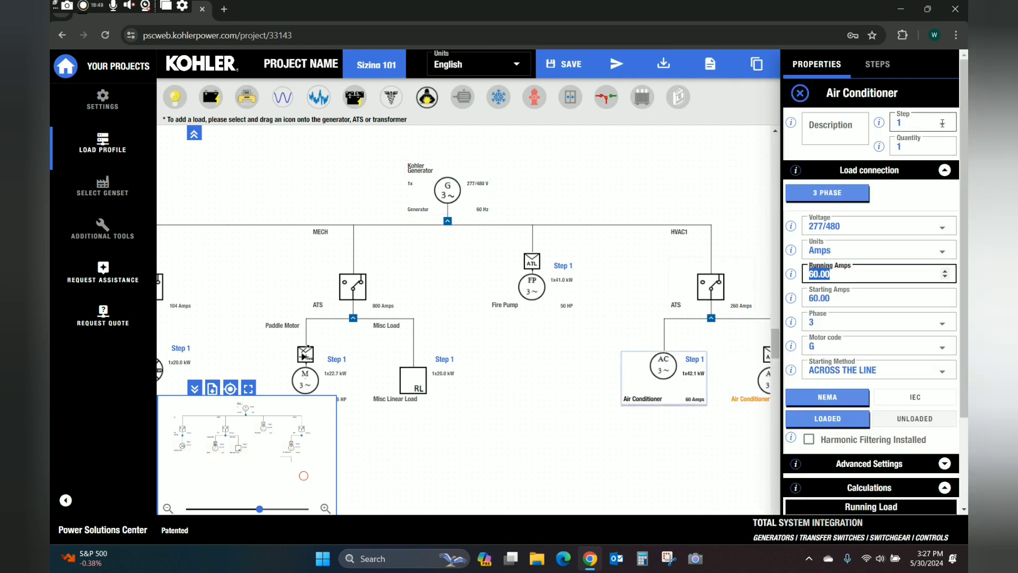
left_click(942, 123)
left_click(921, 173)
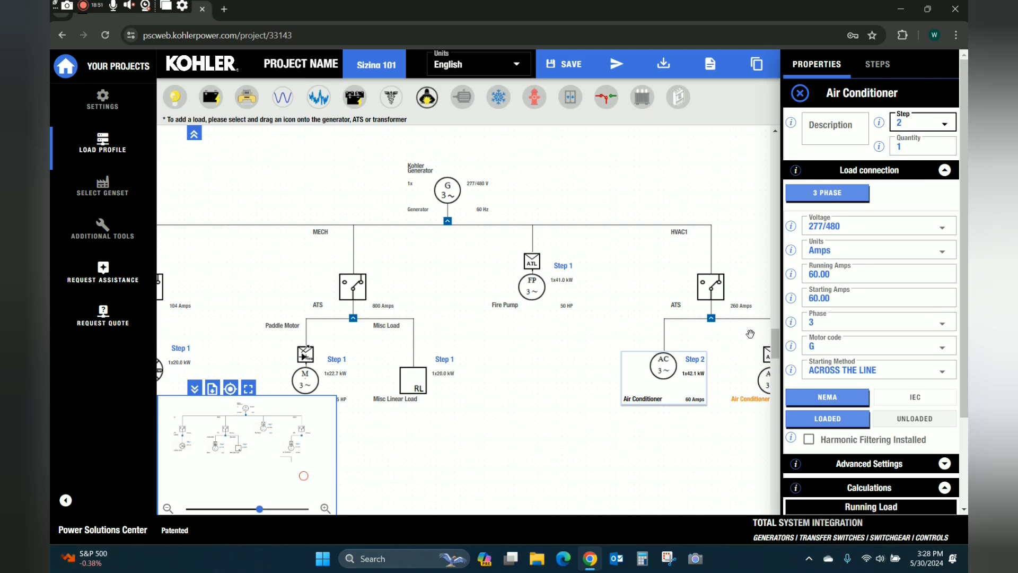
Set the second Air Conditioner's Step to 3 and view the updated genset results.
left_click(759, 358)
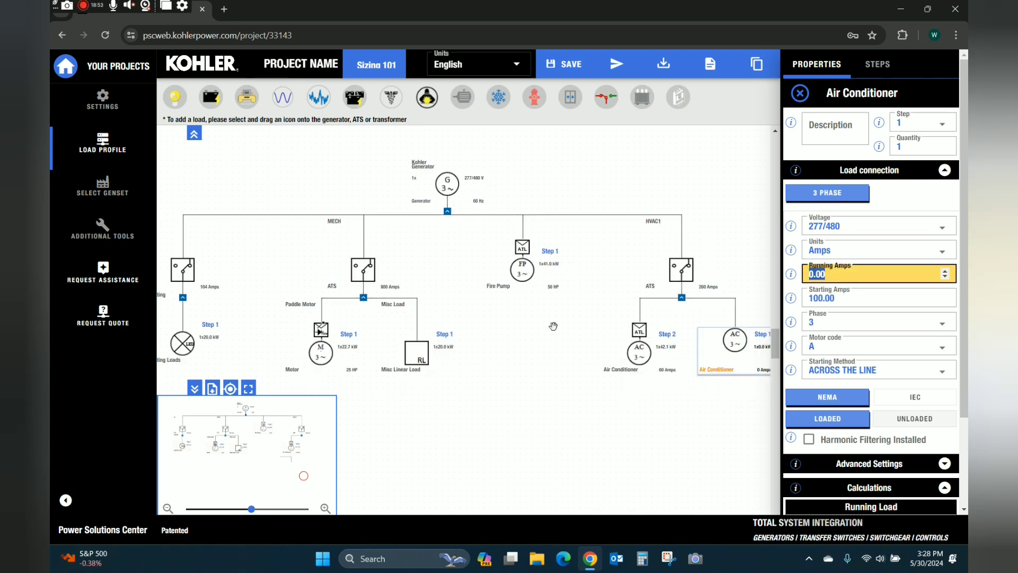
left_click(935, 121)
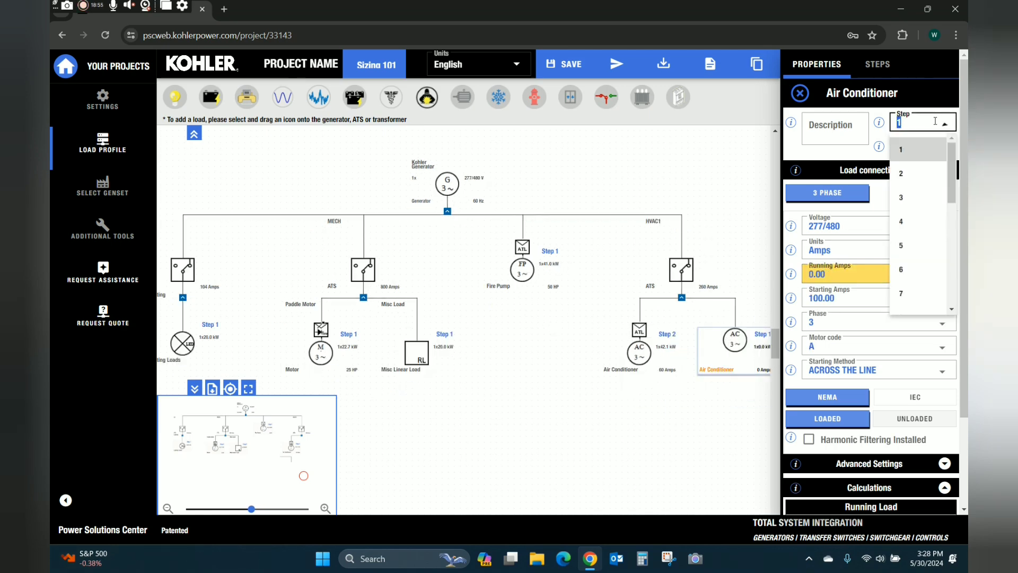
left_click(907, 197)
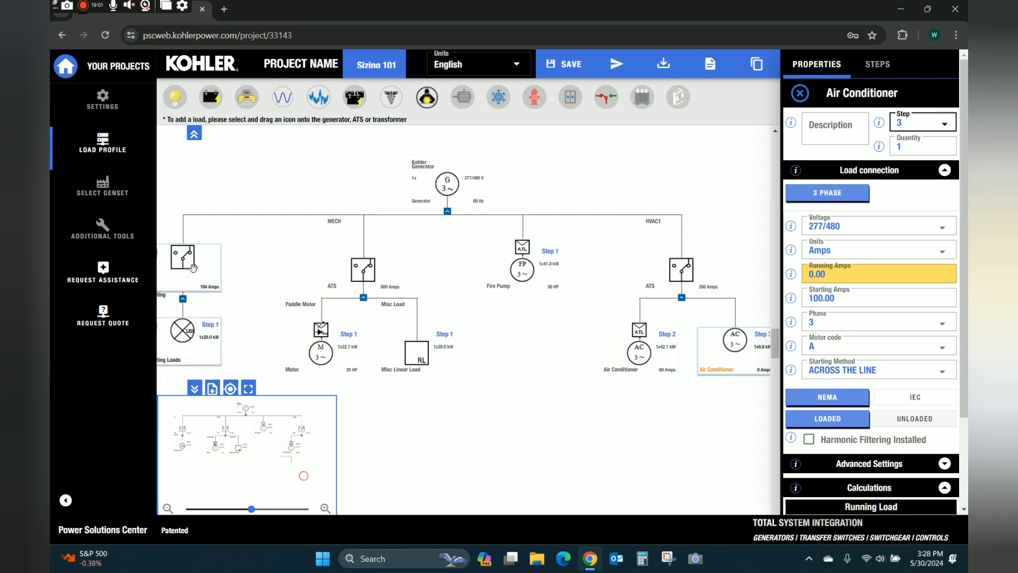
mouse_move(499, 253)
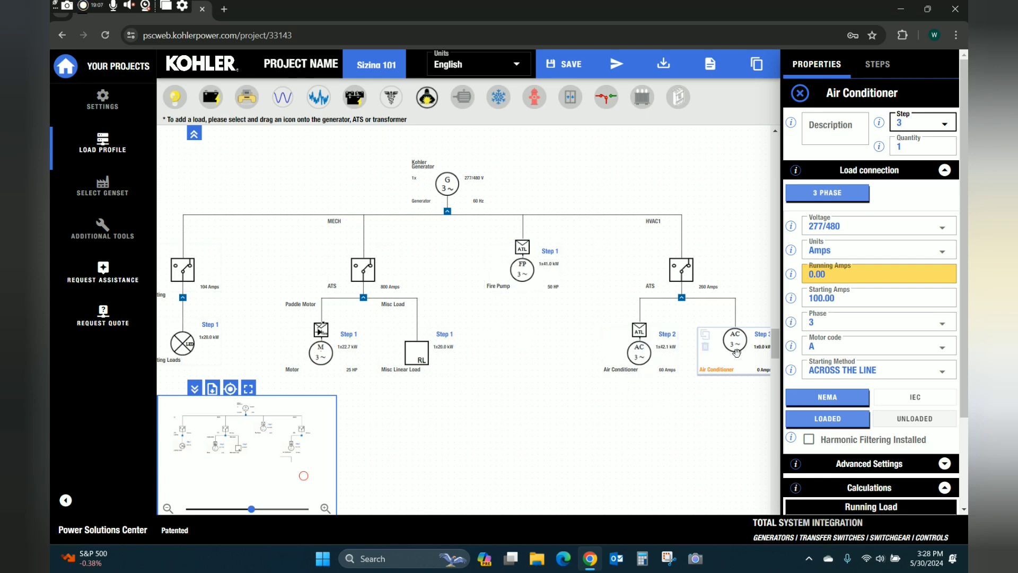
left_click(103, 193)
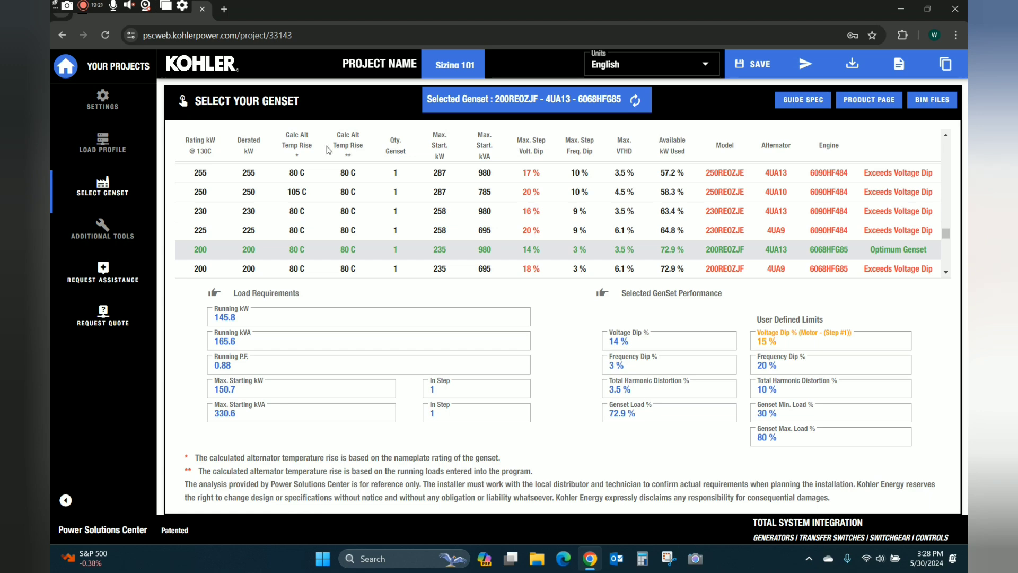
Leave the 200REOZJF genset table and return to the Load Profile diagram.
left_click(115, 141)
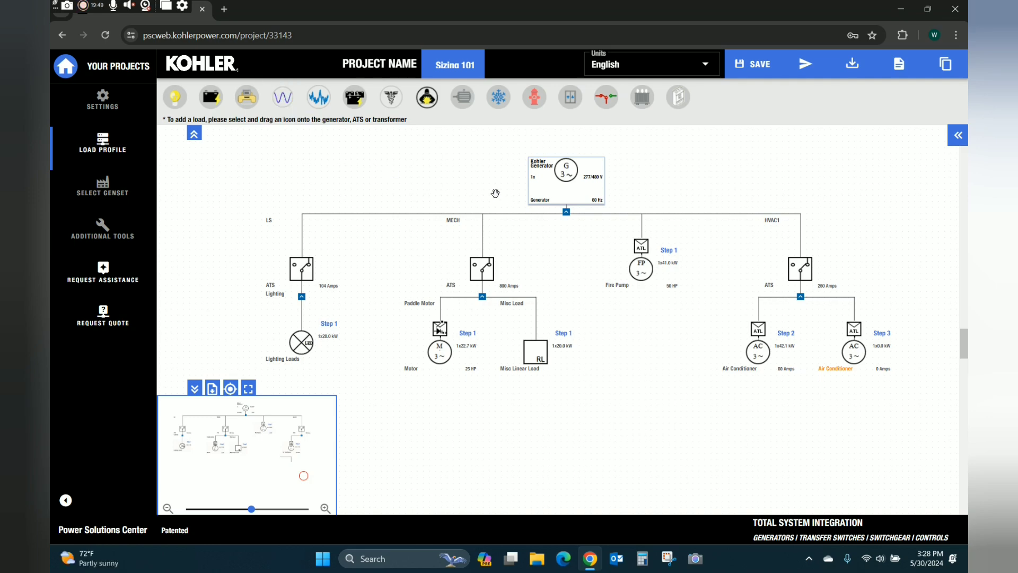
mouse_move(281, 100)
left_mouse_down()
mouse_move(282, 121)
mouse_move(566, 159)
mouse_move(570, 180)
left_mouse_up()
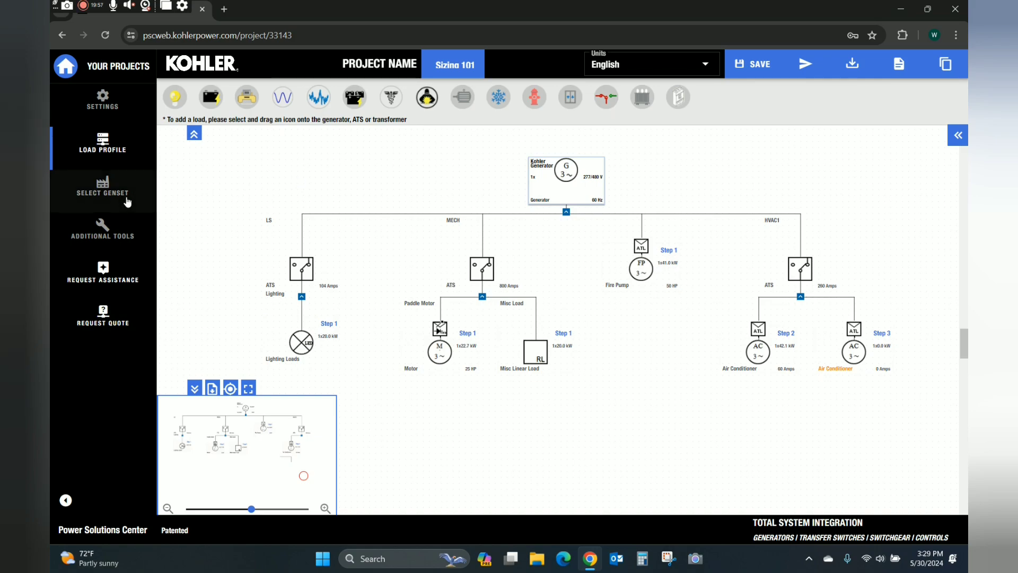
left_click(99, 190)
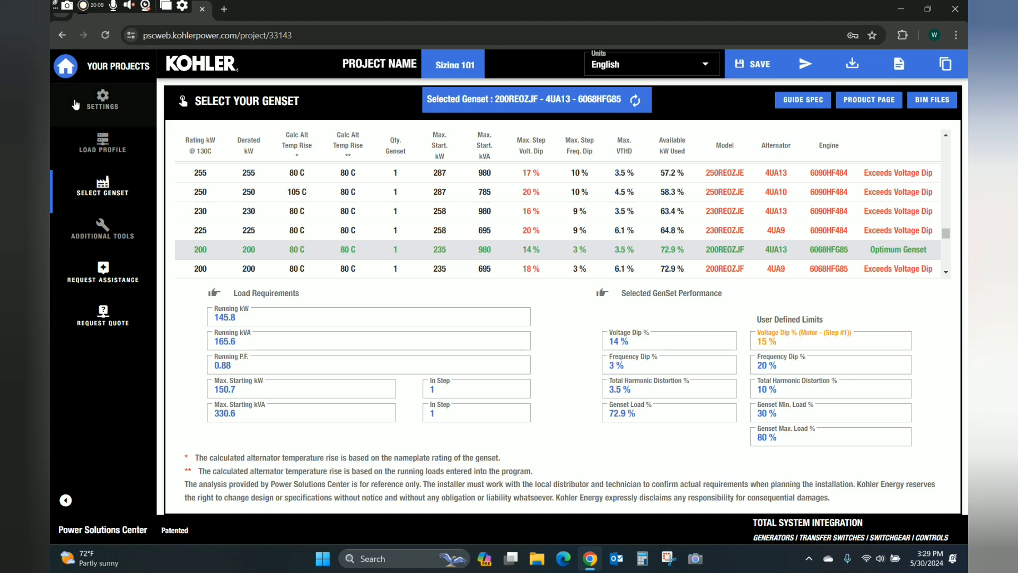
left_click(103, 144)
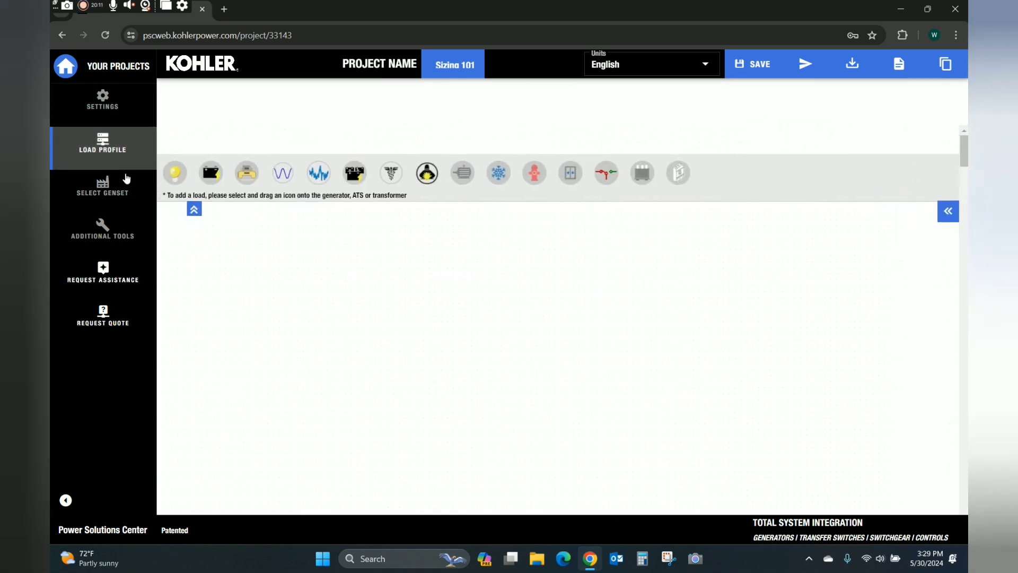
Delete the Air Conditioner load and HVAC1 ATS, reconfirm 200REOZJF in Select Genset, then return to the diagram.
mouse_move(764, 354)
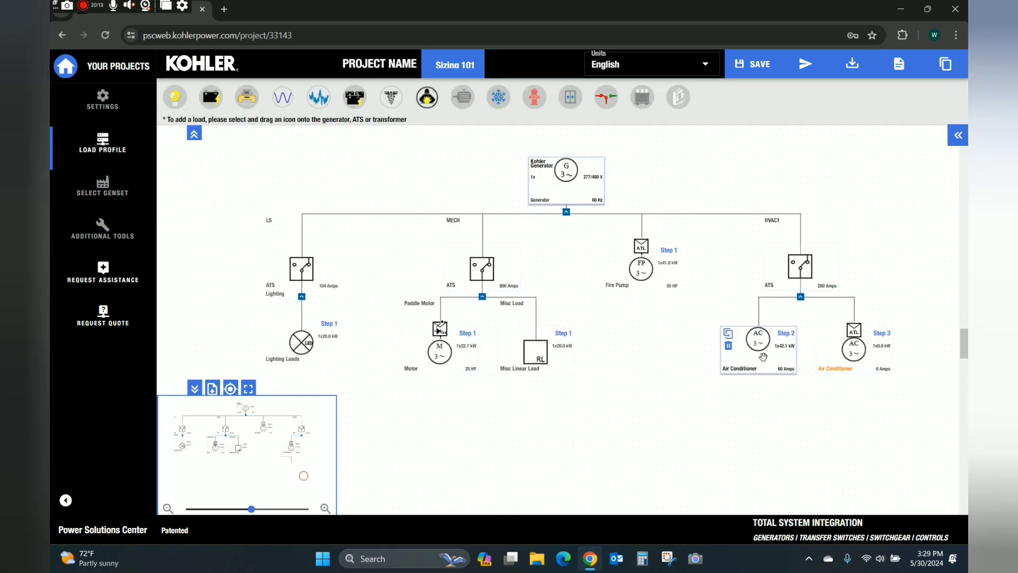
mouse_move(770, 342)
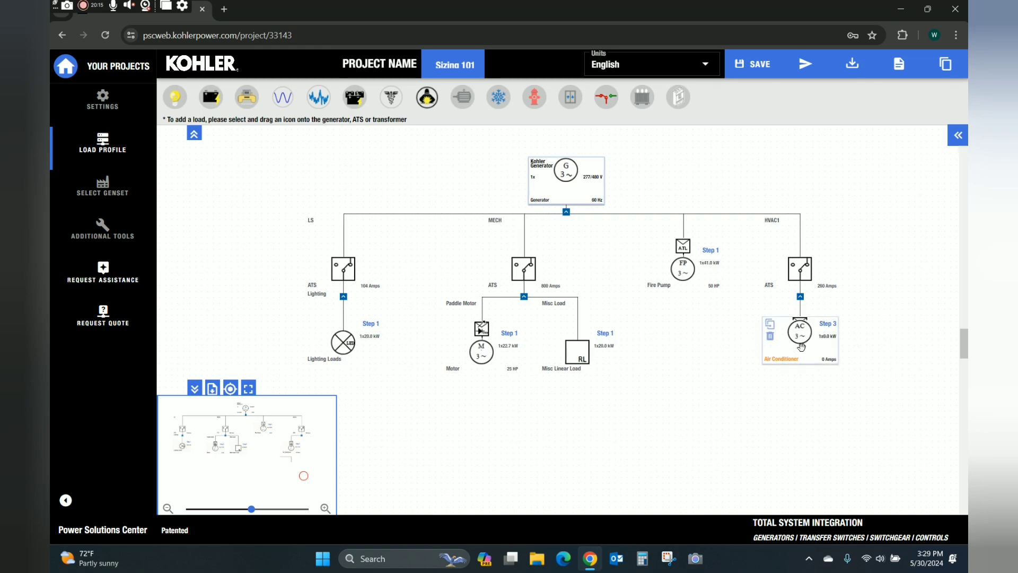
left_click(771, 342)
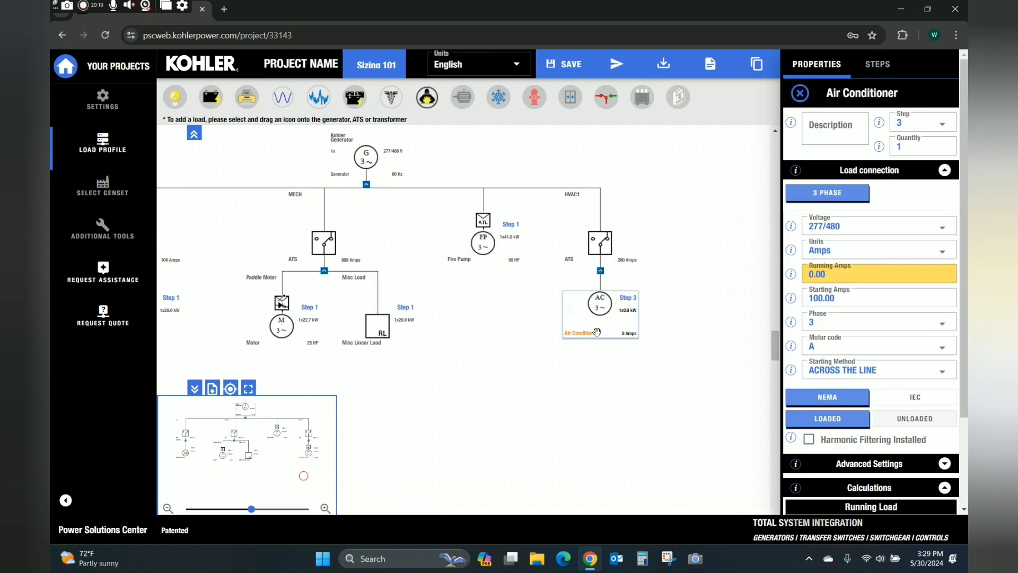
left_click(570, 311)
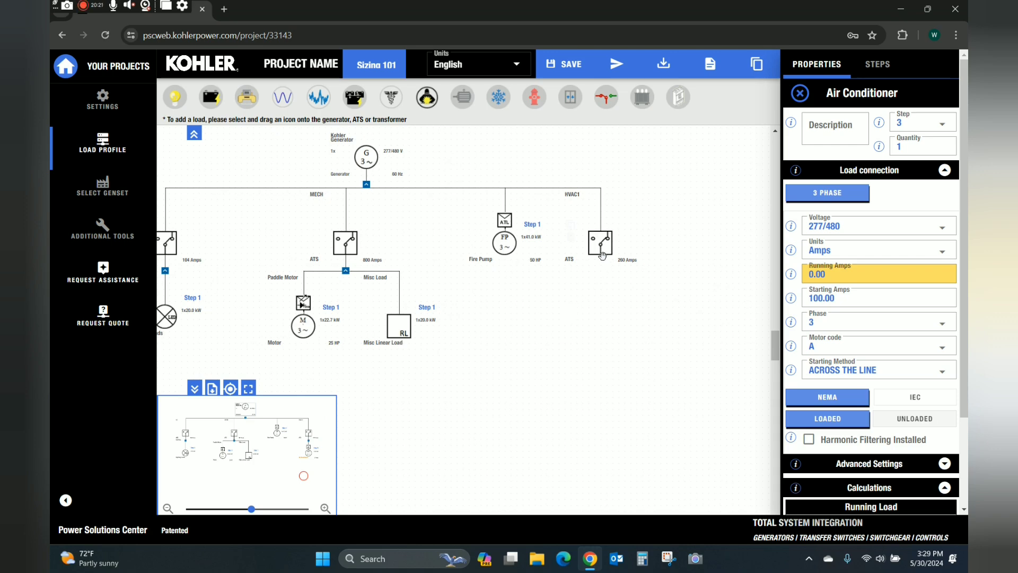
left_click(572, 240)
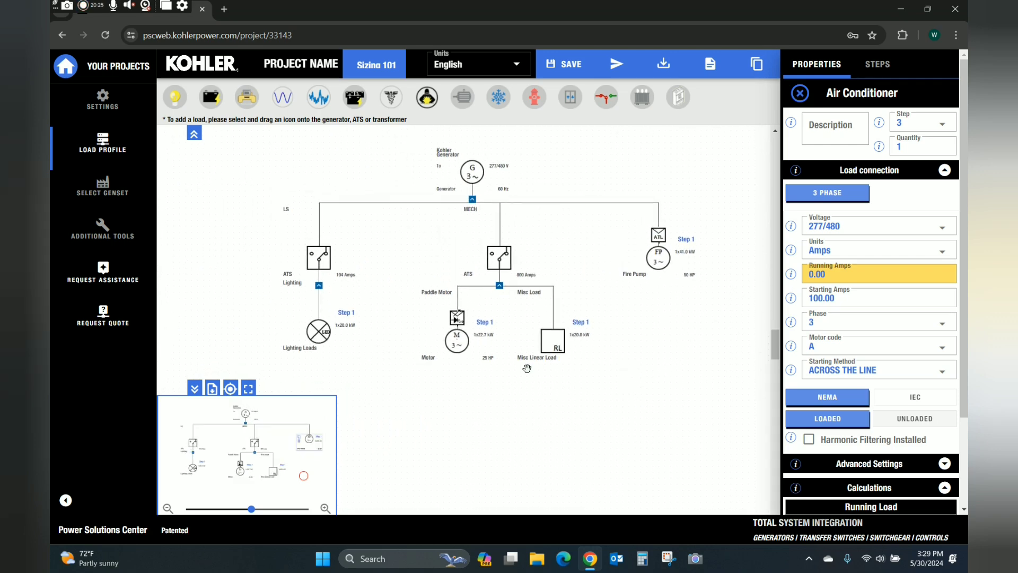
left_click(104, 188)
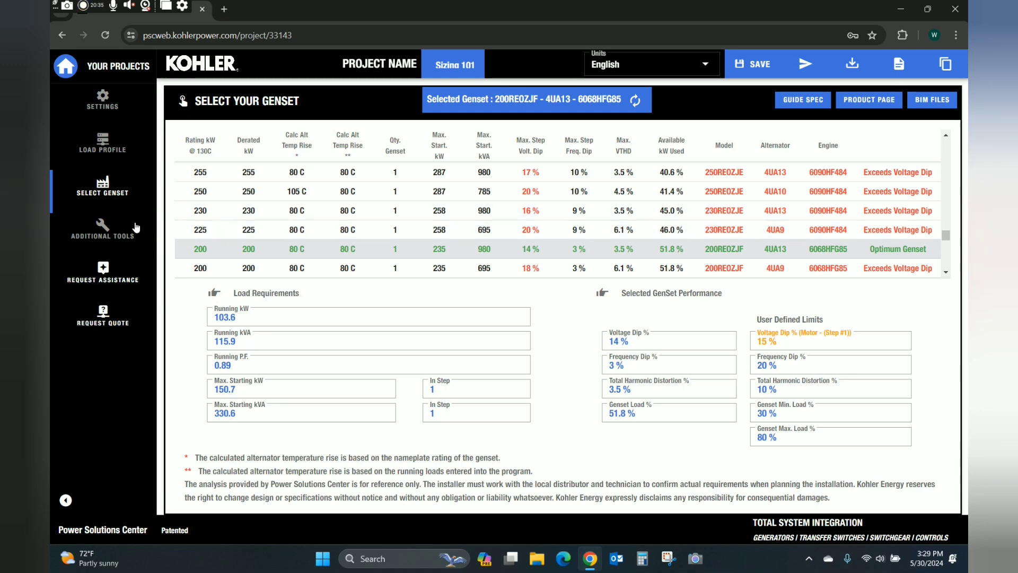
left_click(104, 147)
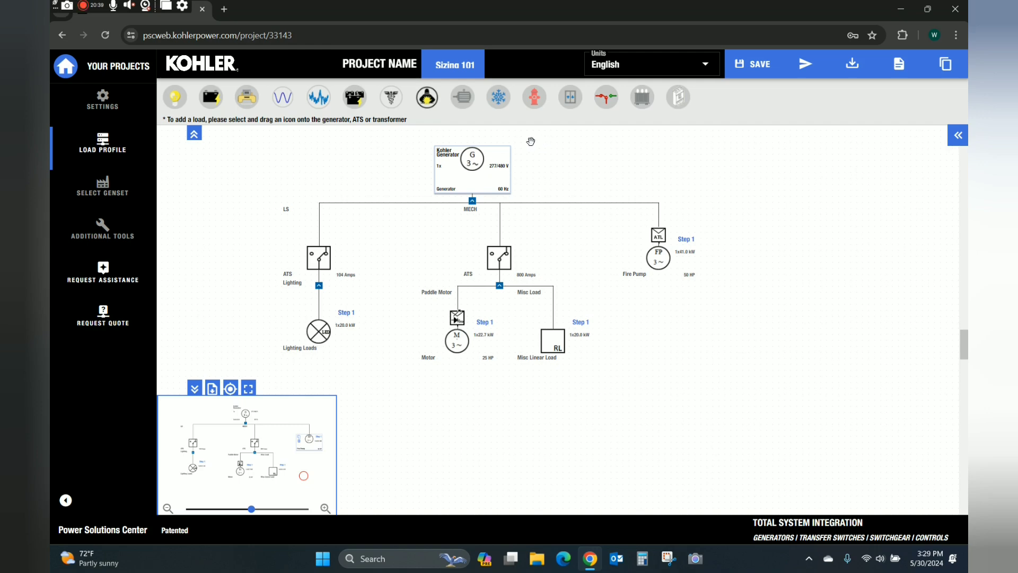
Attach a 50 HP Motor to the generator and check the recommendation, now 350REOZJC at 144.6 kW.
left_click_drag(463, 97, 472, 167)
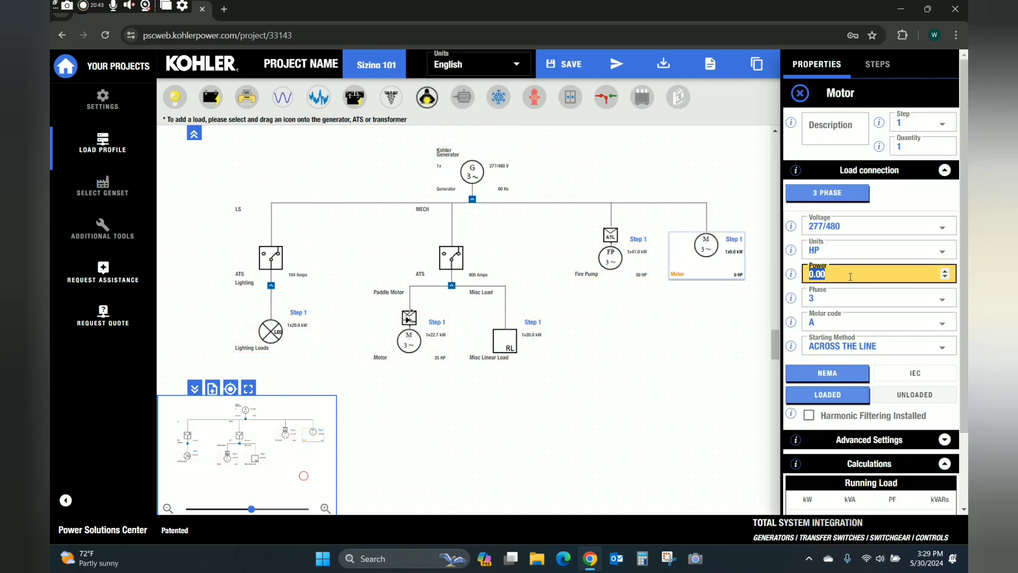
type("50")
left_click(626, 348)
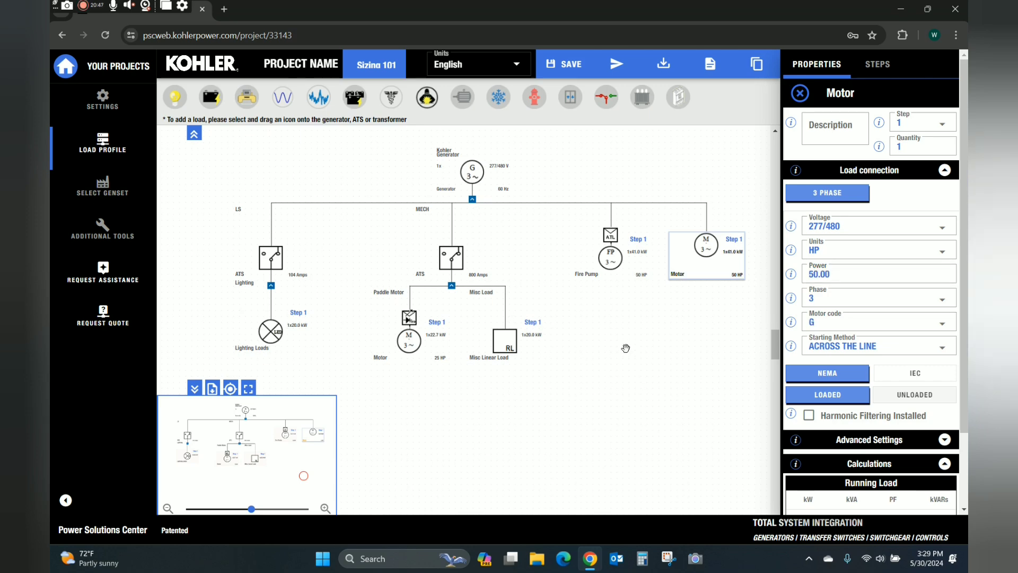
left_click(107, 190)
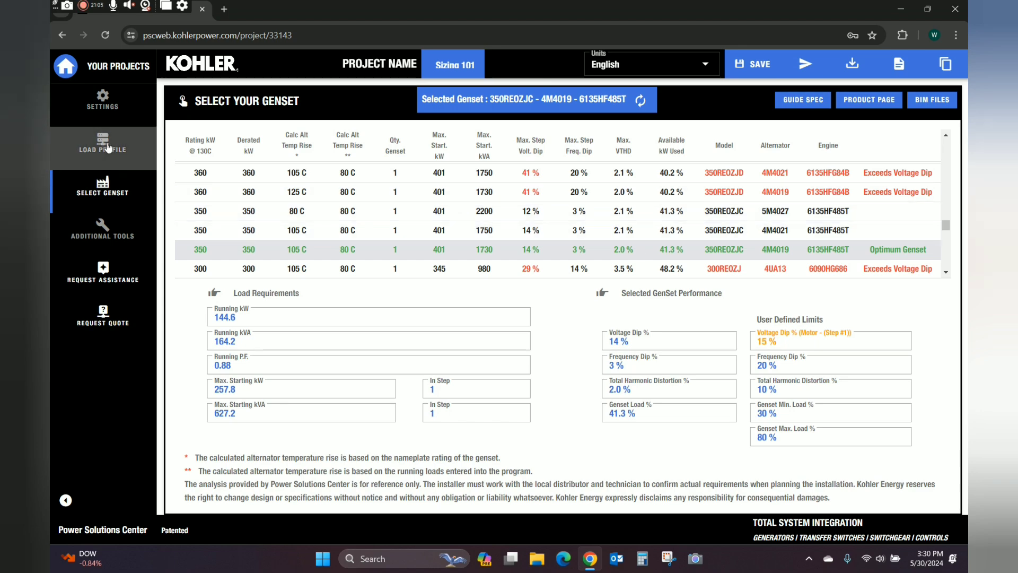
left_click(107, 148)
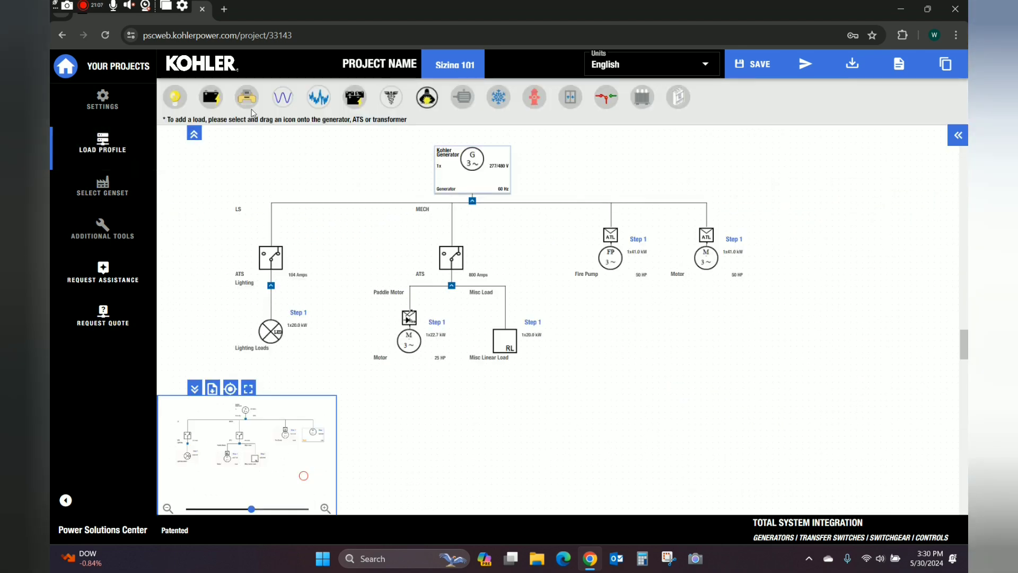
Add an 80 kW Misc Linear Load described 'Load Bank' to the generator and view the genset selection.
left_click_drag(283, 97, 469, 159)
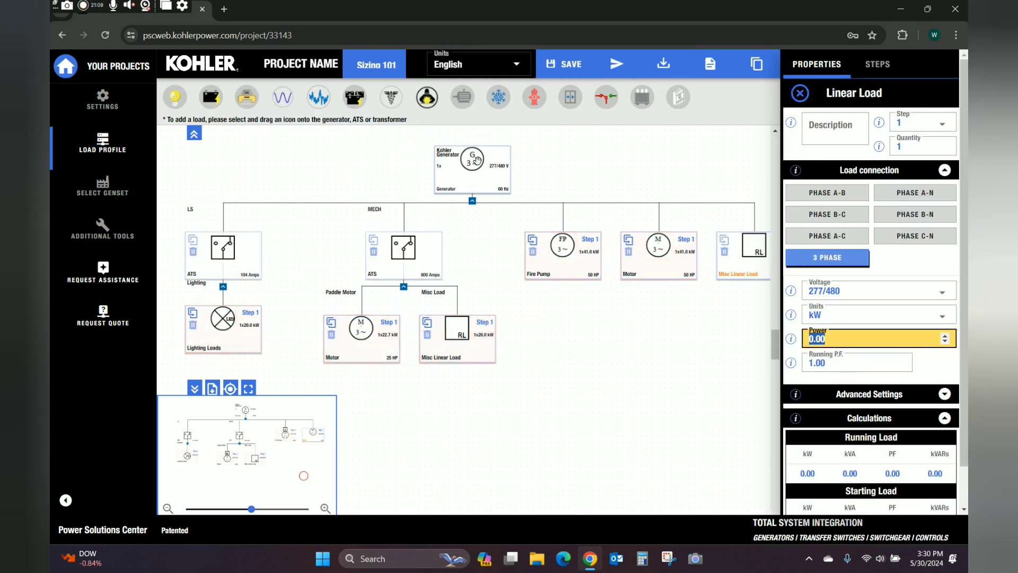
left_click(826, 128)
type("Load")
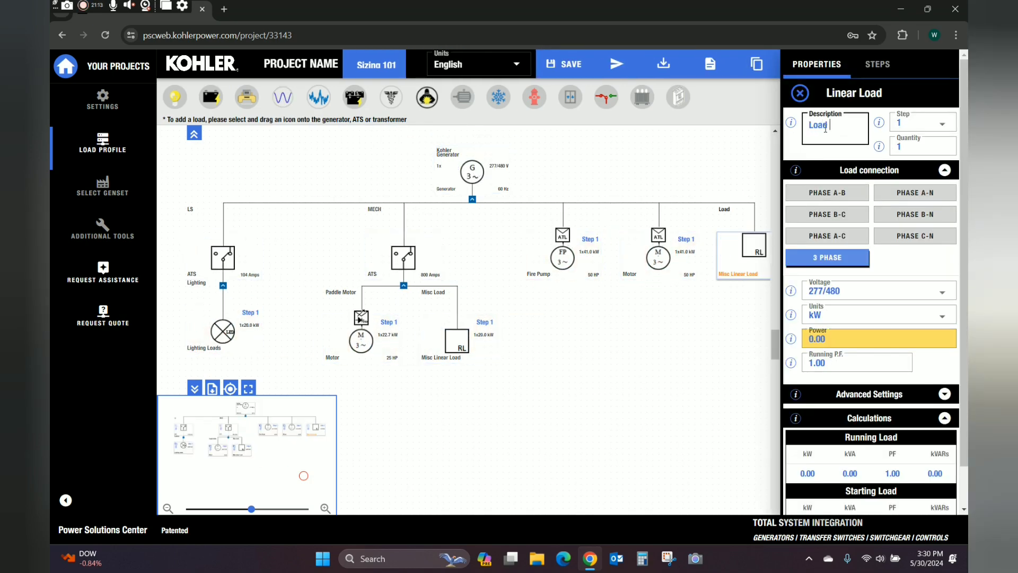
type(" N")
type("Bank")
left_click(832, 338)
left_click(833, 337)
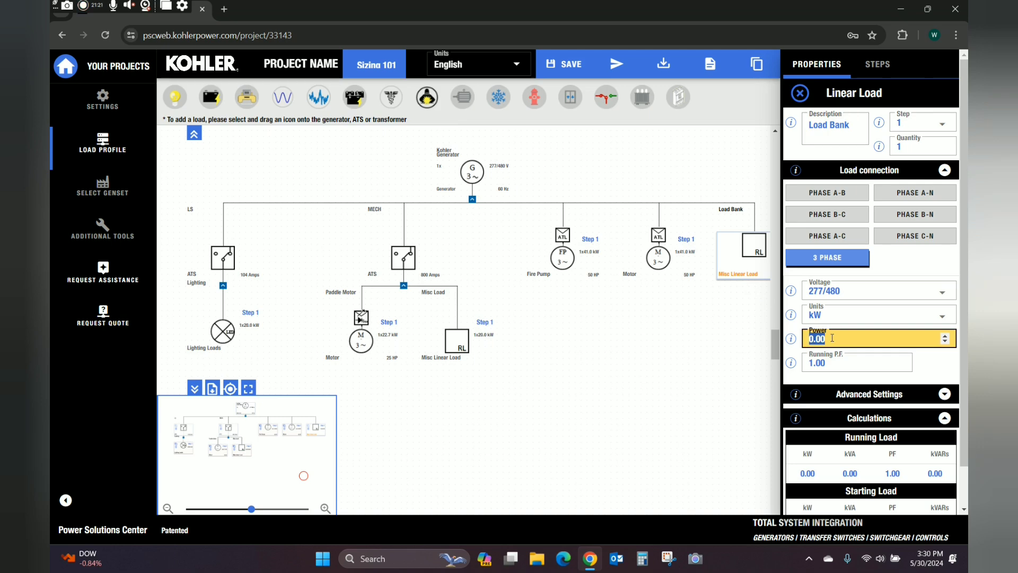
type("100")
key("BackSpace")
key("BackSpace")
key("BackSpace")
left_click(643, 409)
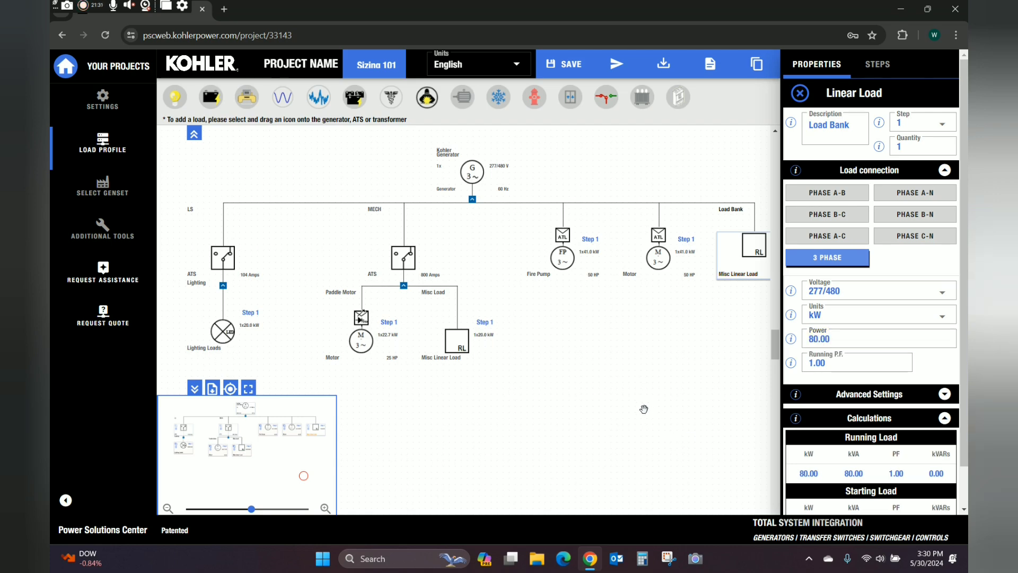
left_click(102, 195)
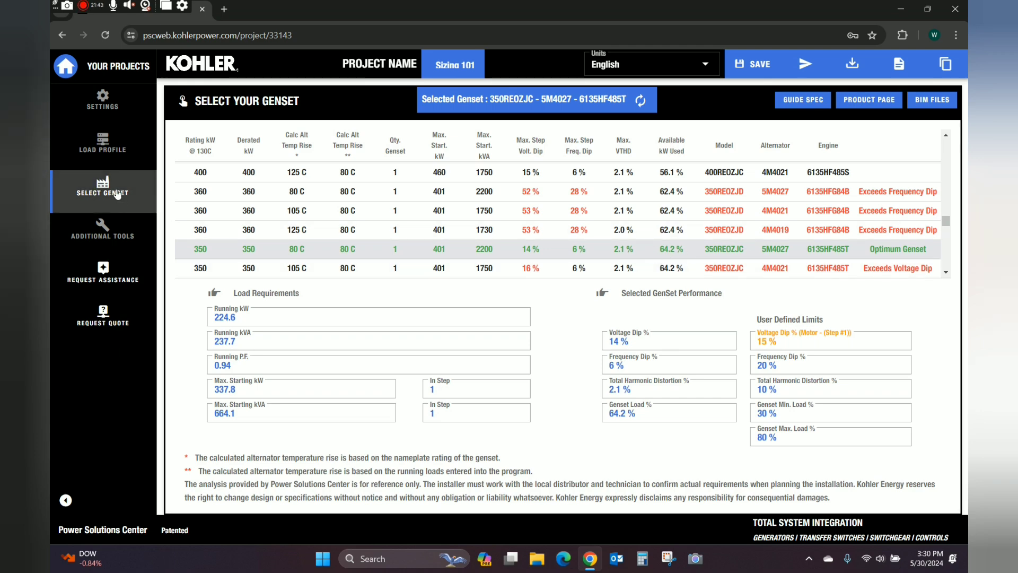
Return to the Sizing 101 Load Profile diagram showing the new Load Bank branch.
left_click(116, 155)
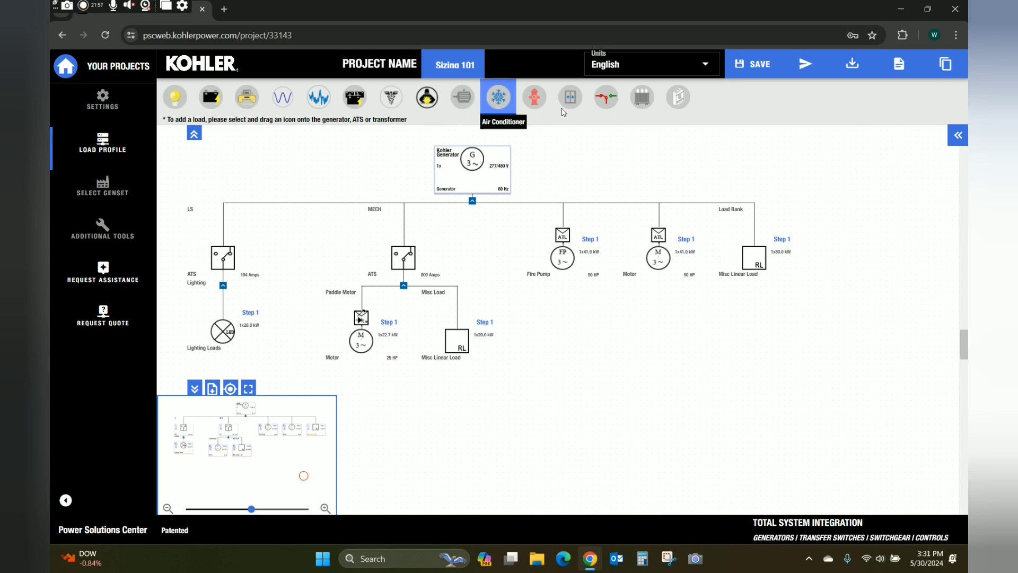
Add a new ATS on the generator with an Elevator load described 'Elevator 1'.
left_click_drag(606, 104, 697, 215)
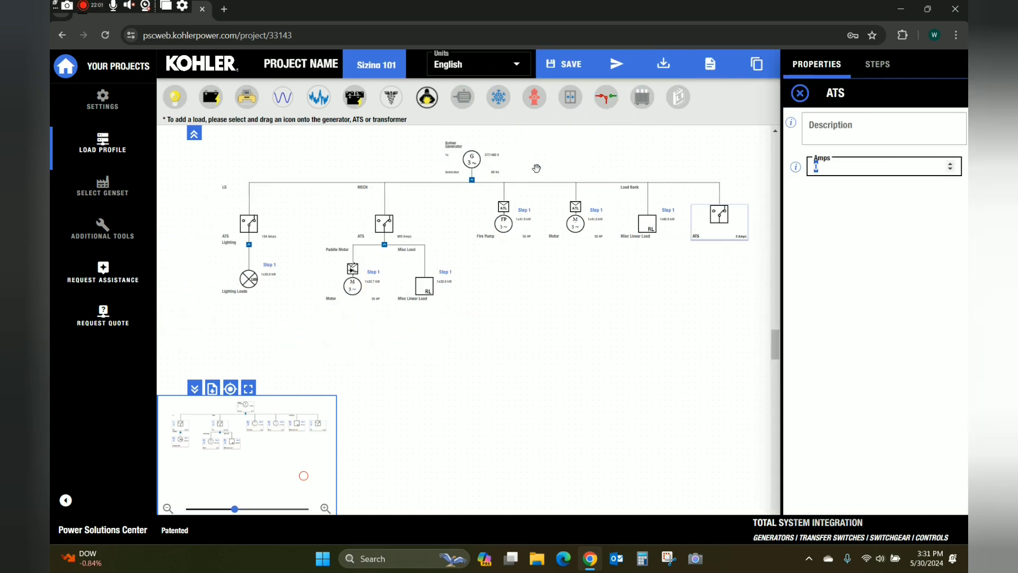
left_click_drag(570, 97, 726, 232)
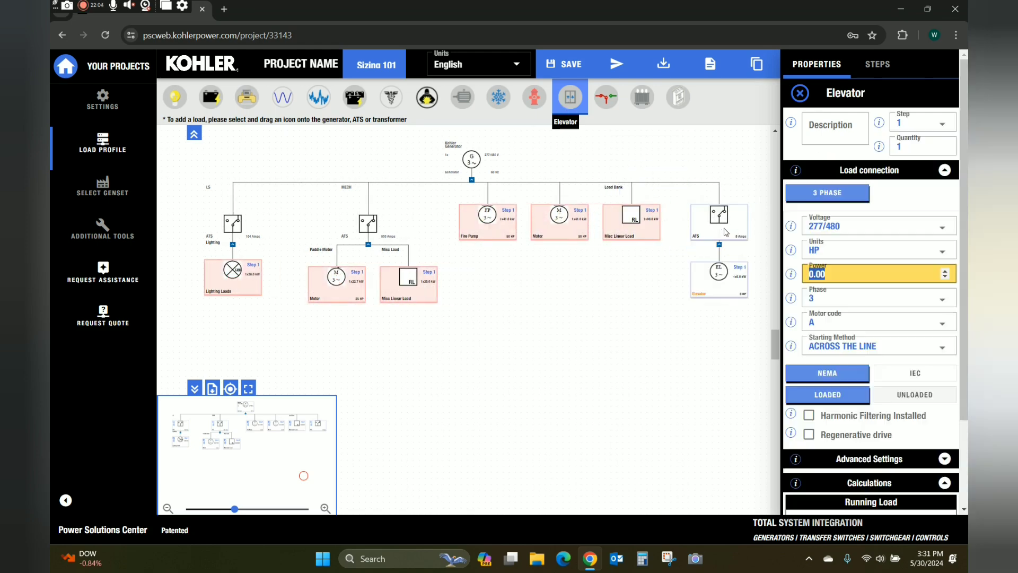
left_click(837, 133)
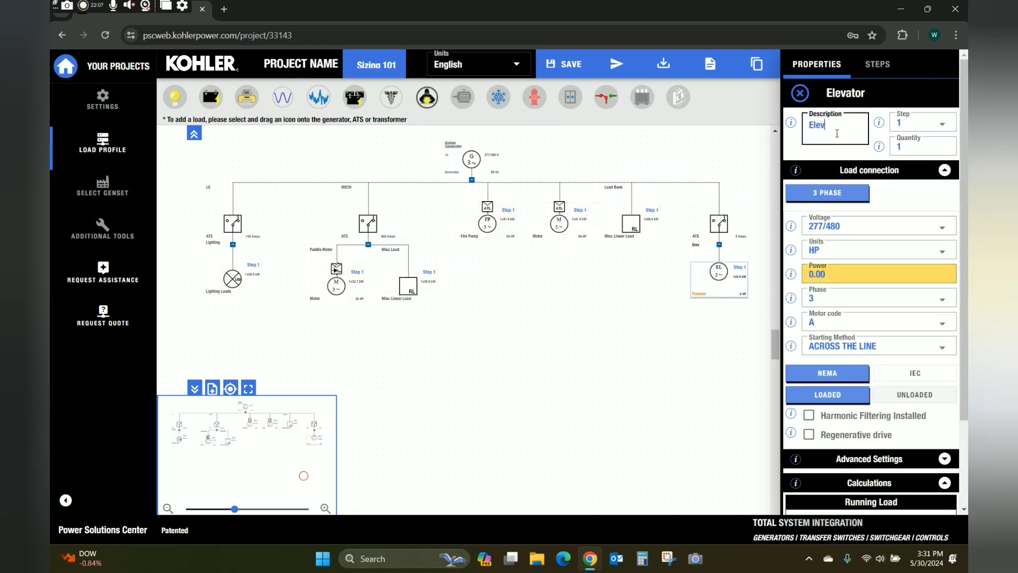
type("Elevator 1")
left_click(577, 352)
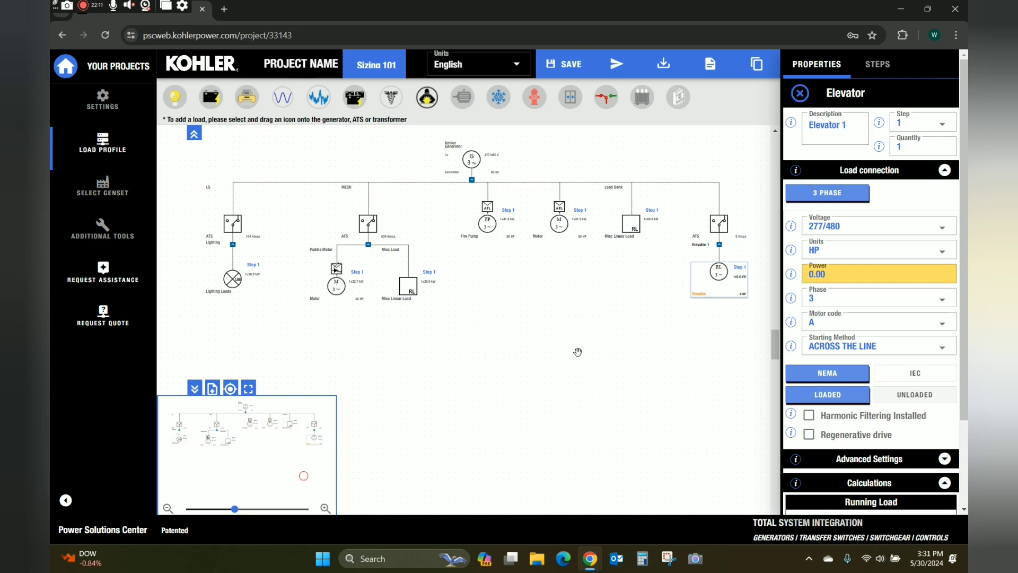
Set the elevator to 10 HP and check the genset selection, now 400REOZJC.
left_click(837, 247)
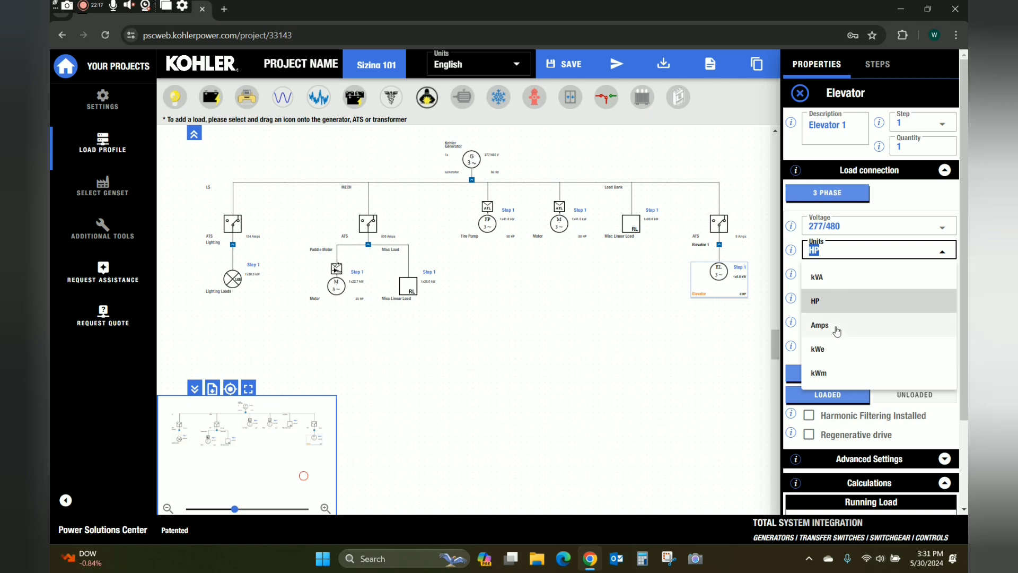
left_click(836, 301)
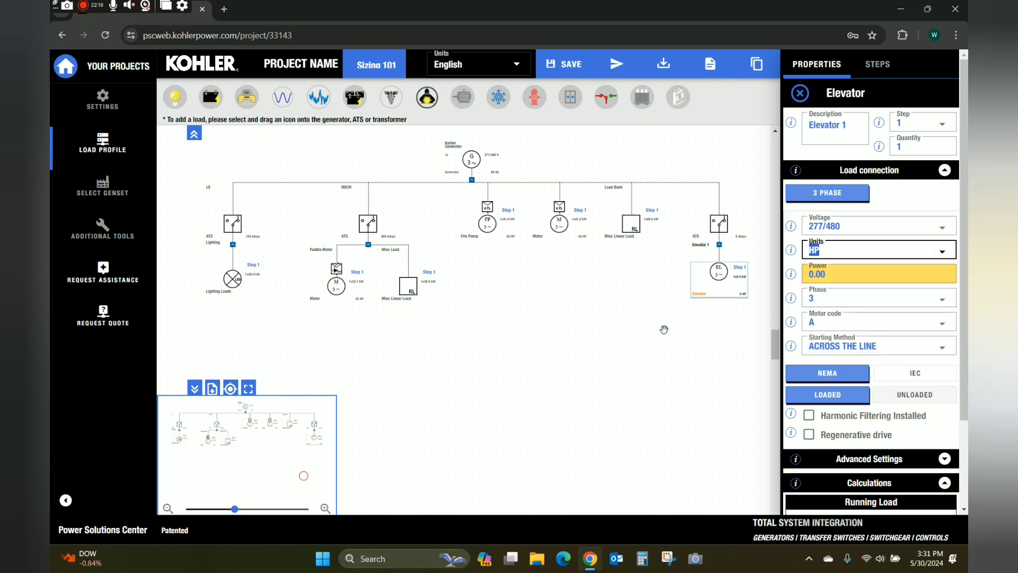
left_click(566, 345)
double_click(833, 281)
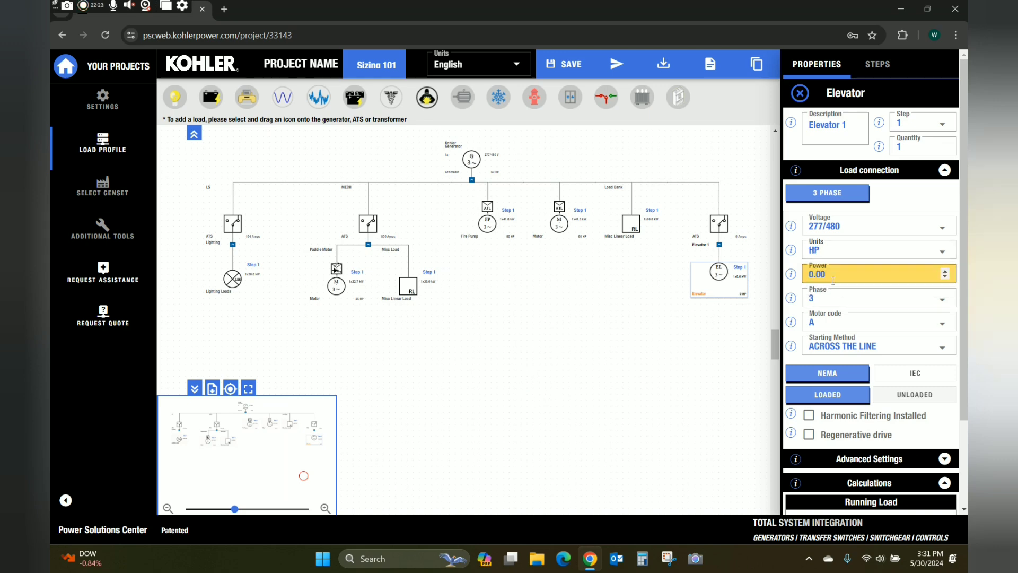
type("10")
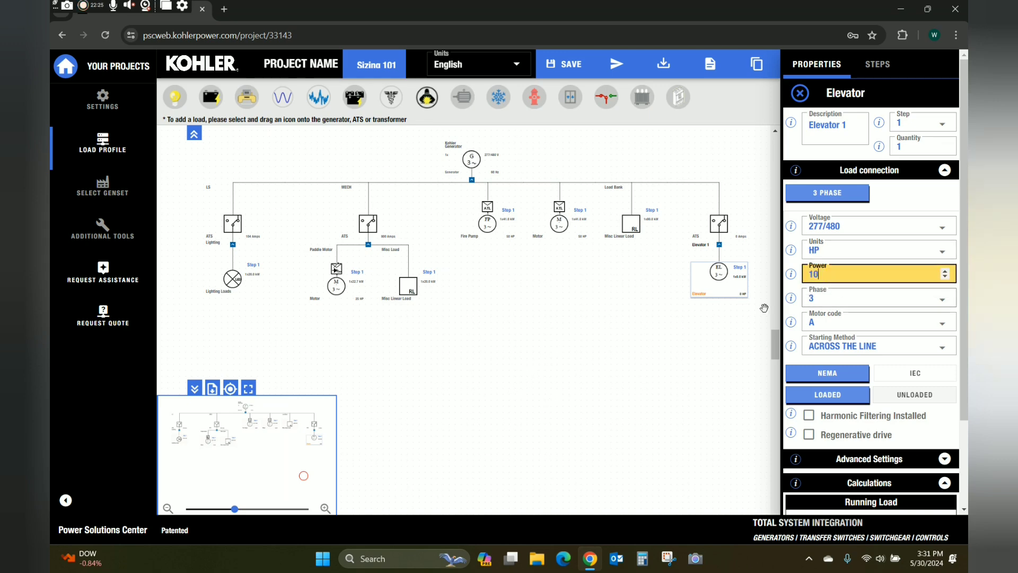
left_click(673, 350)
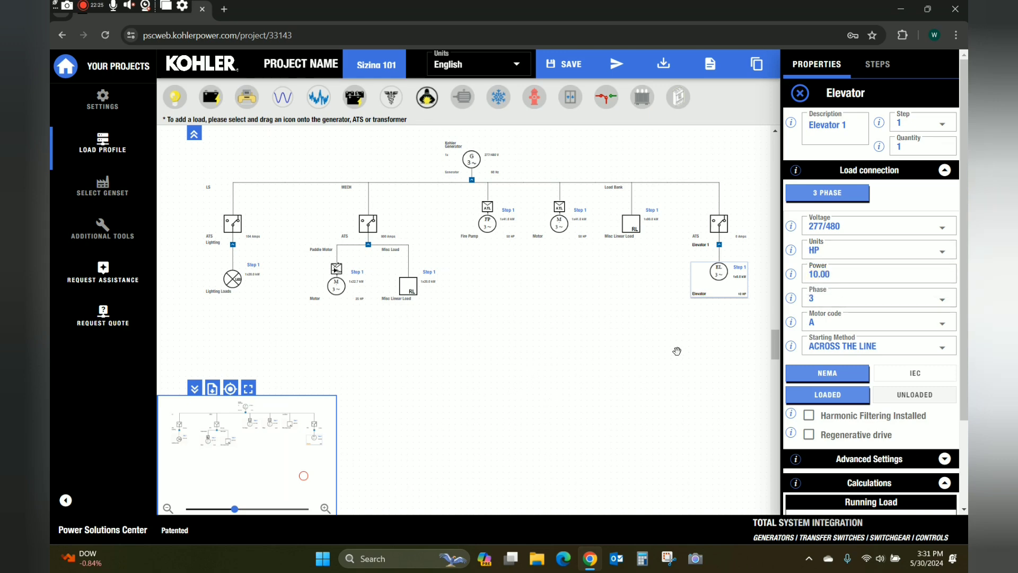
left_click(100, 193)
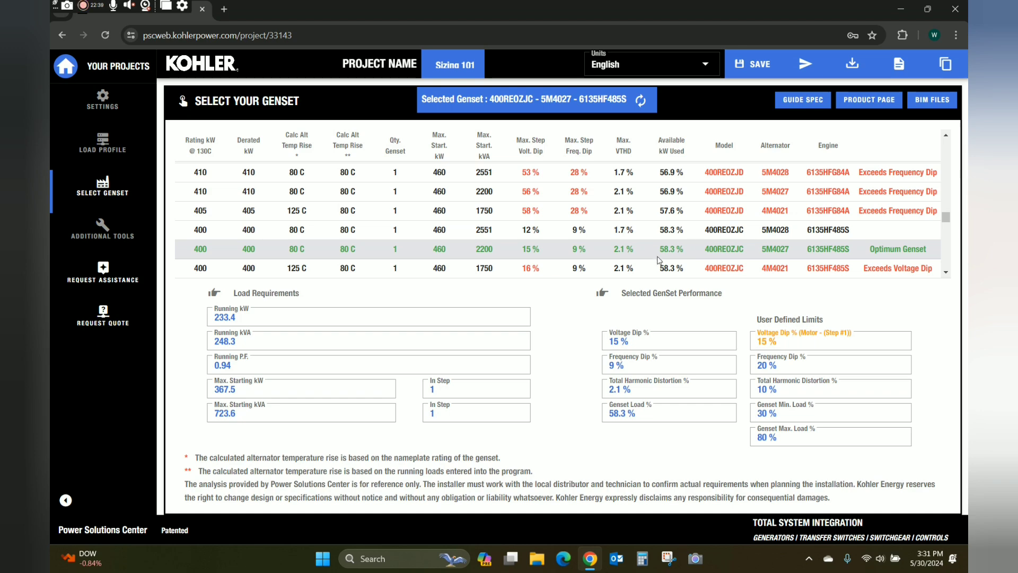
Change the Load Bank's power to 100 kW and review the genset selection, still 400REOZJC at 63.3% load.
left_click(103, 148)
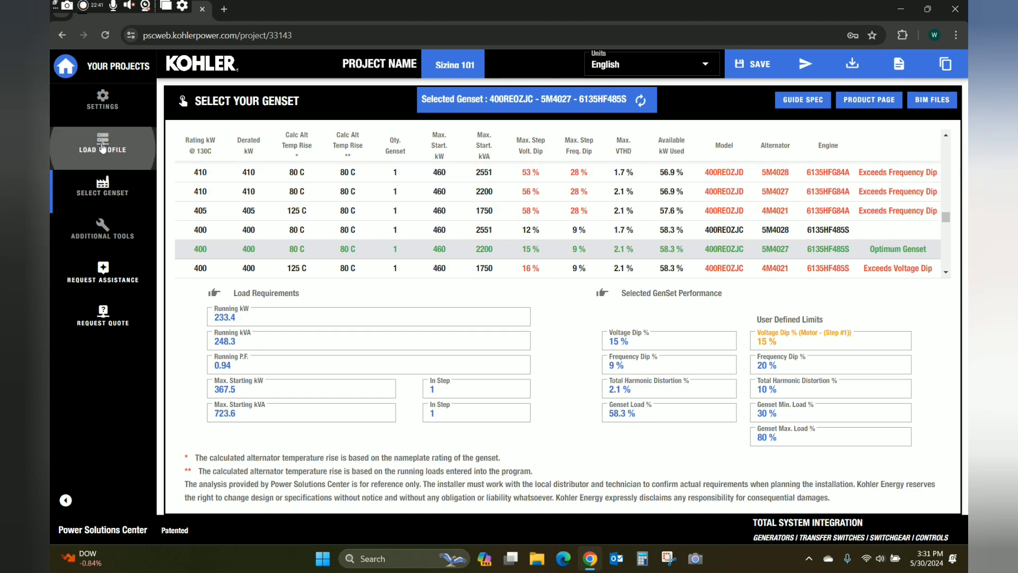
left_click(629, 228)
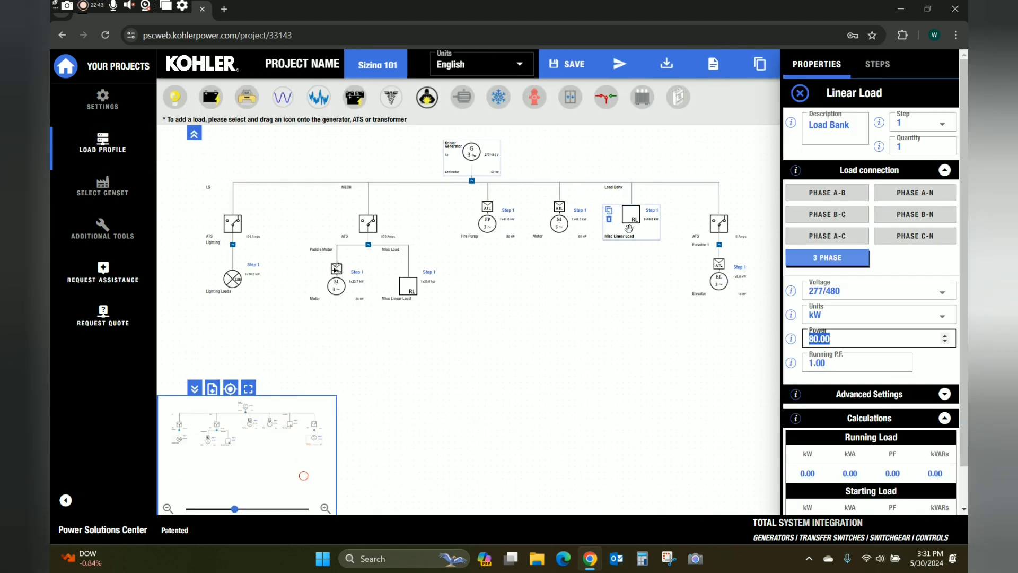
type("1")
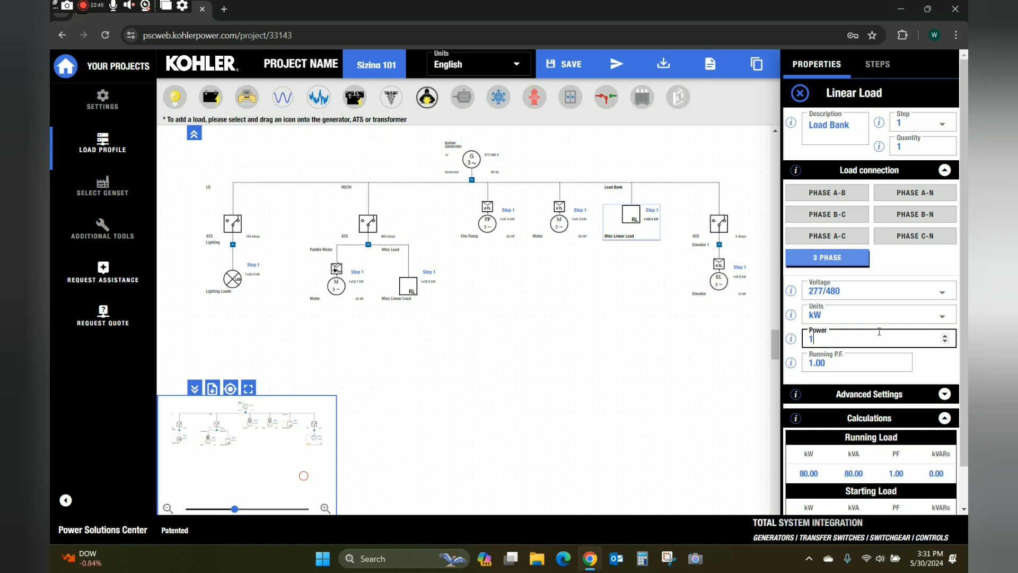
left_click(566, 378)
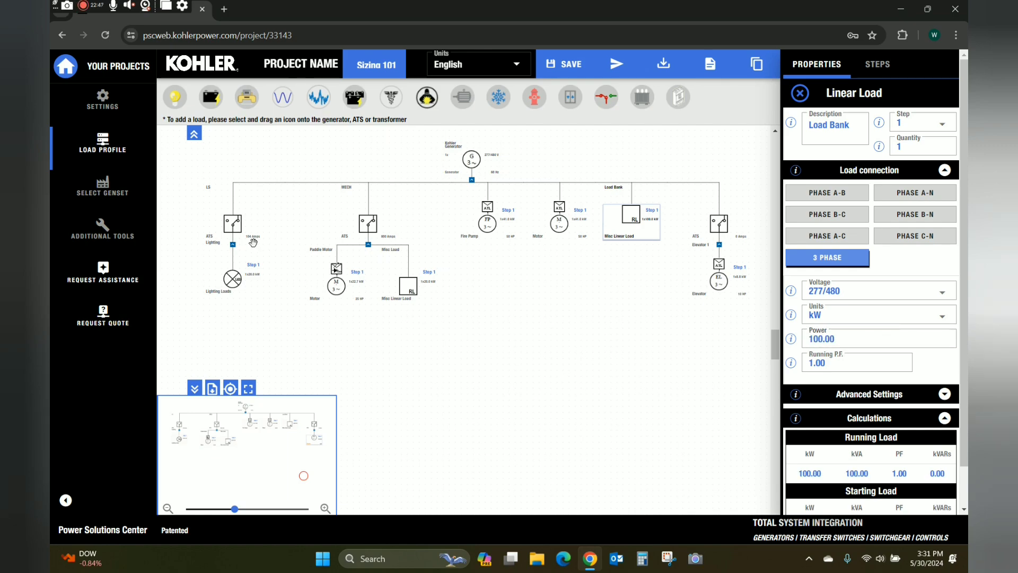
left_click(108, 192)
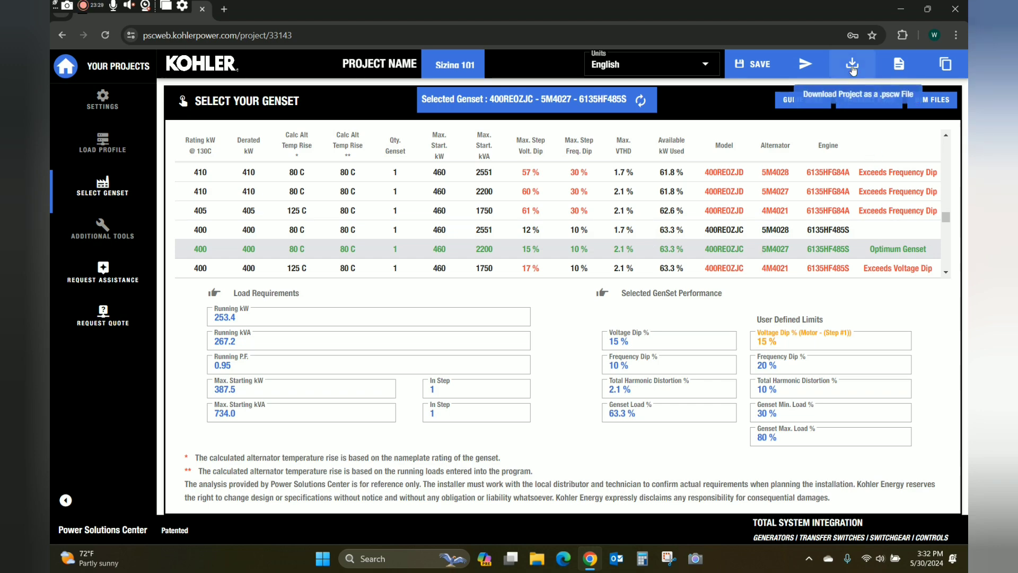
Download the Detailed project report as a PDF into the JD Desktop folder.
left_click(898, 67)
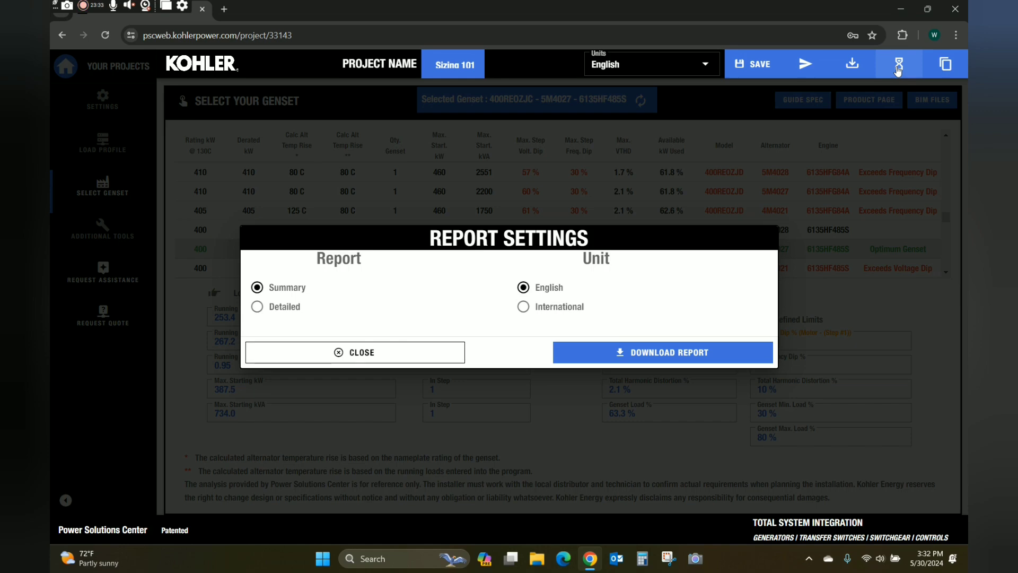
left_click(257, 309)
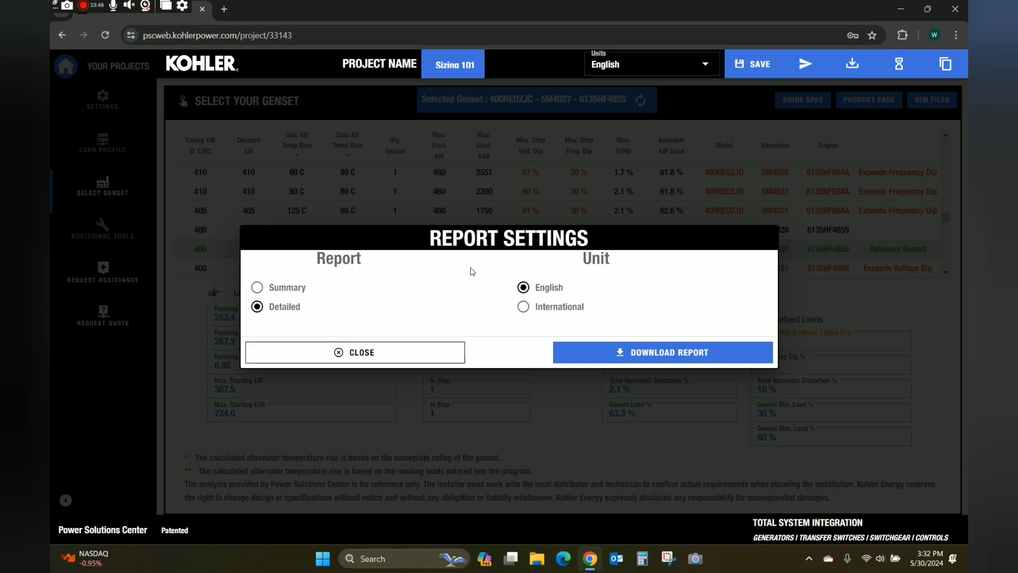
left_click(607, 358)
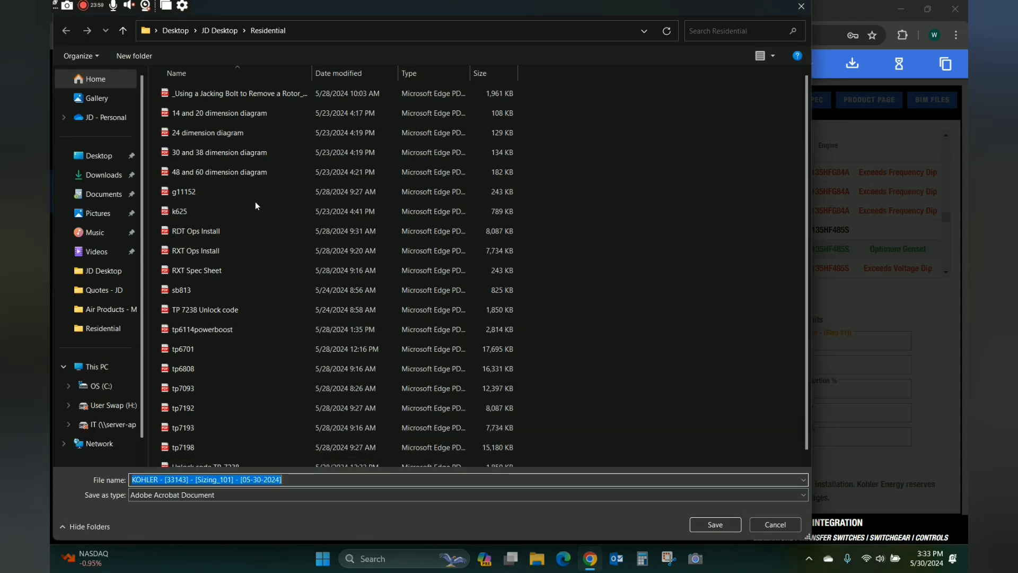
left_click(116, 273)
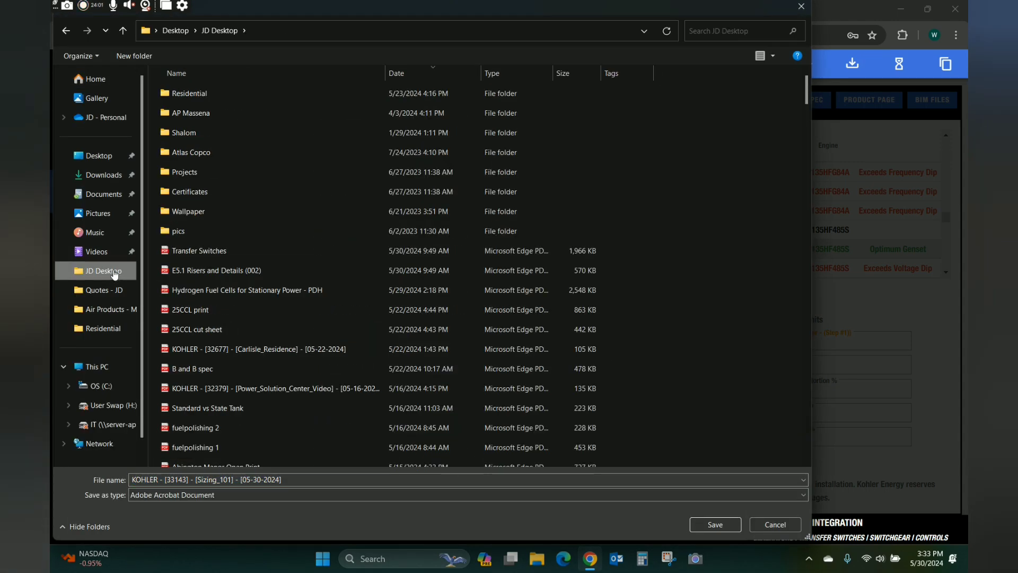
left_click(715, 525)
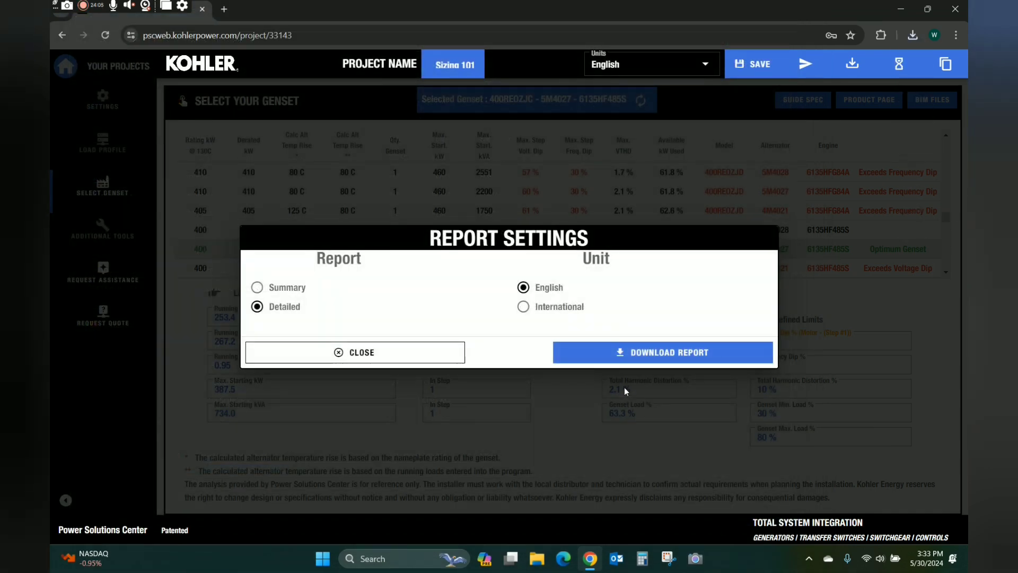
left_click(383, 354)
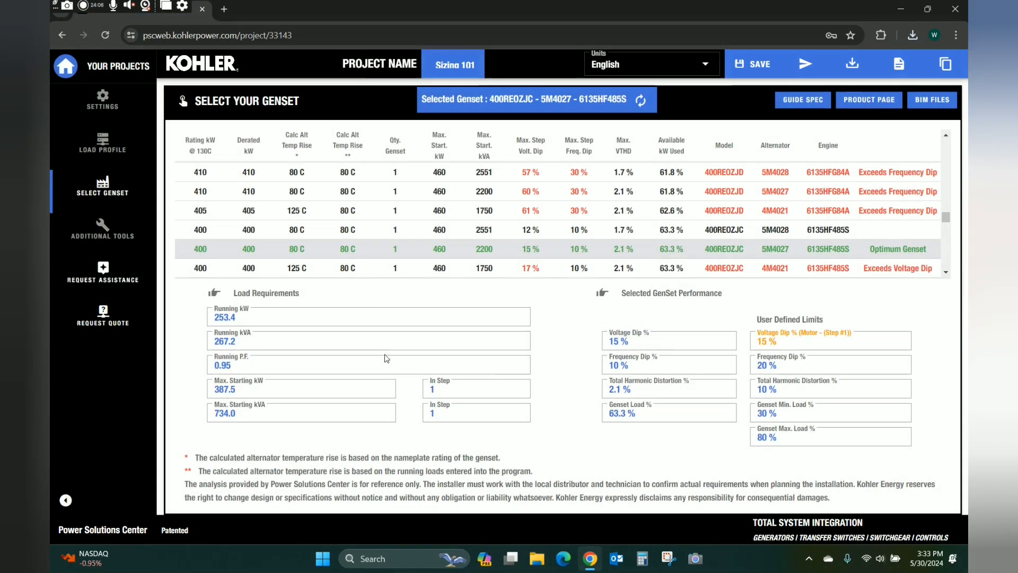
Open the JD Desktop folder in a maximized File Explorer with the files shown as a List.
left_click(537, 559)
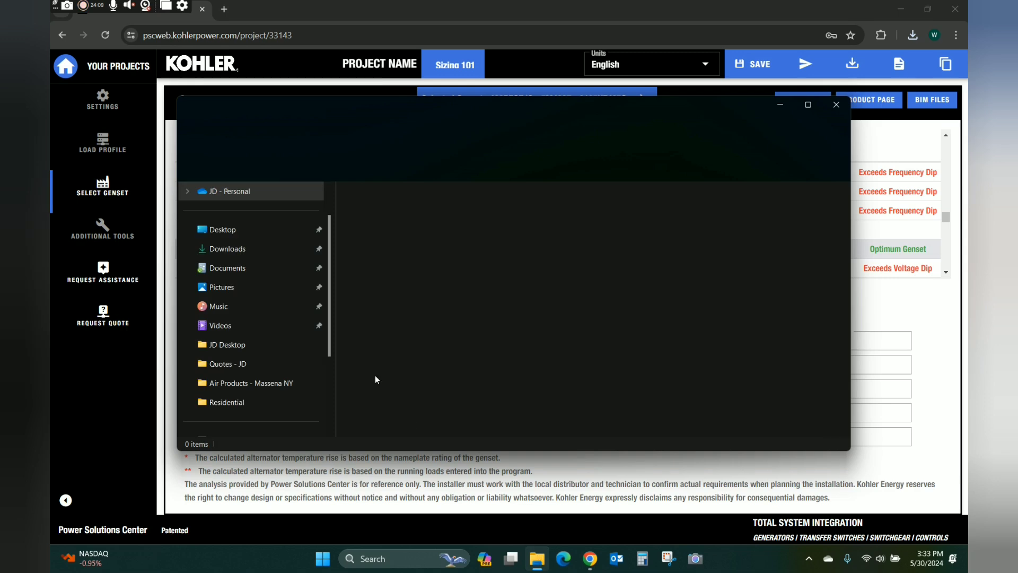
left_click(243, 345)
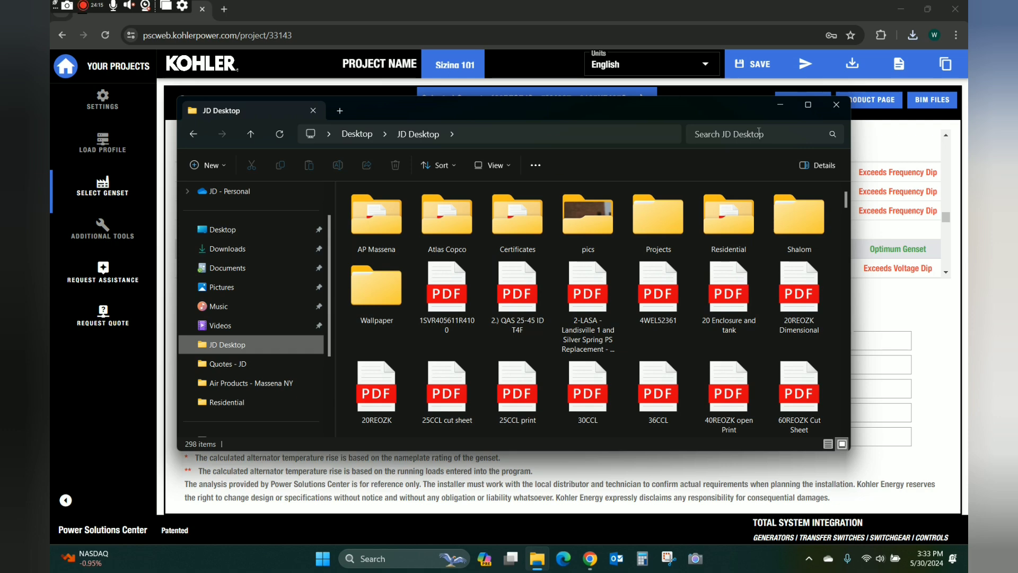
left_click(803, 106)
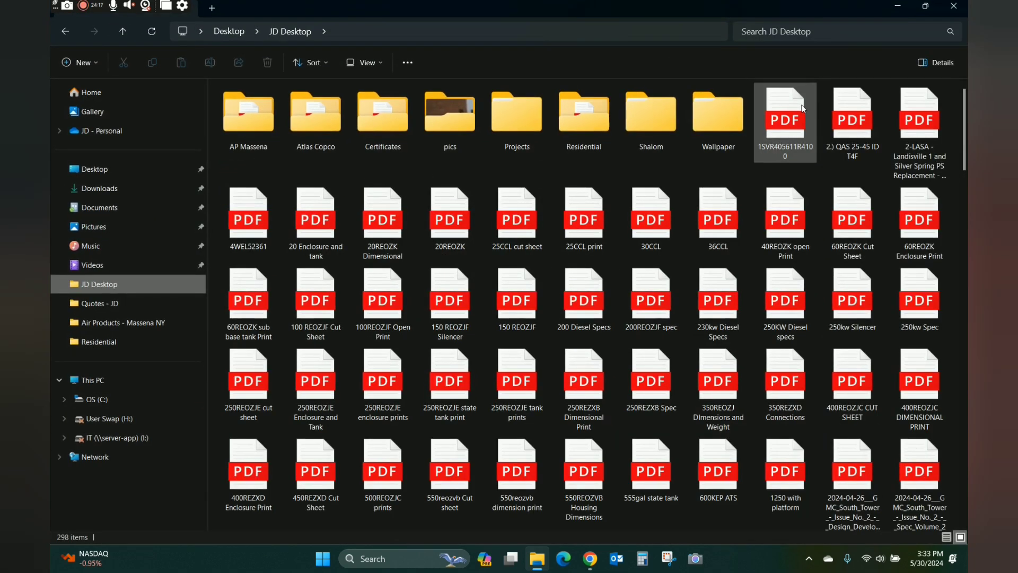
right_click(485, 166)
mouse_move(614, 186)
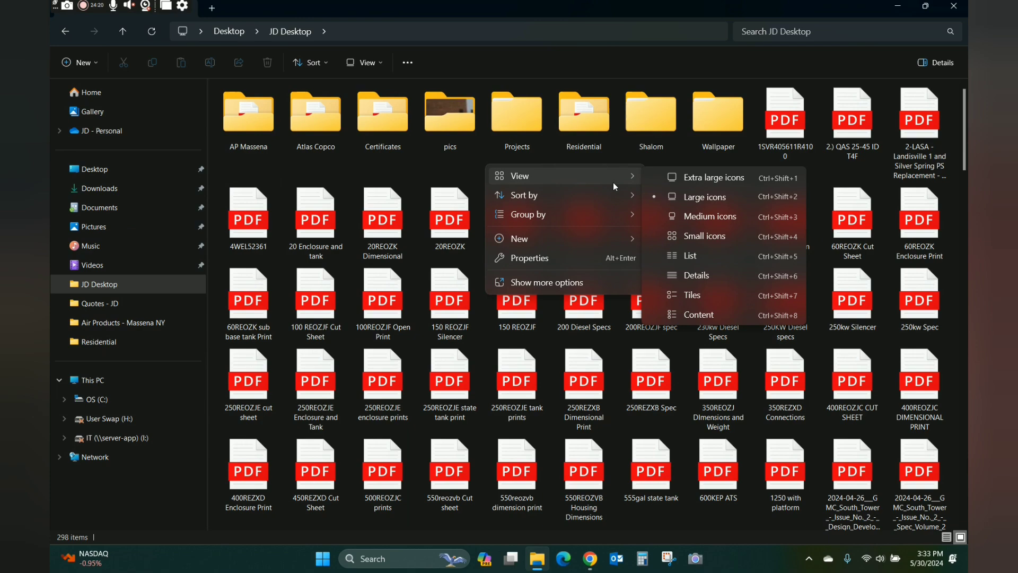
left_click(691, 256)
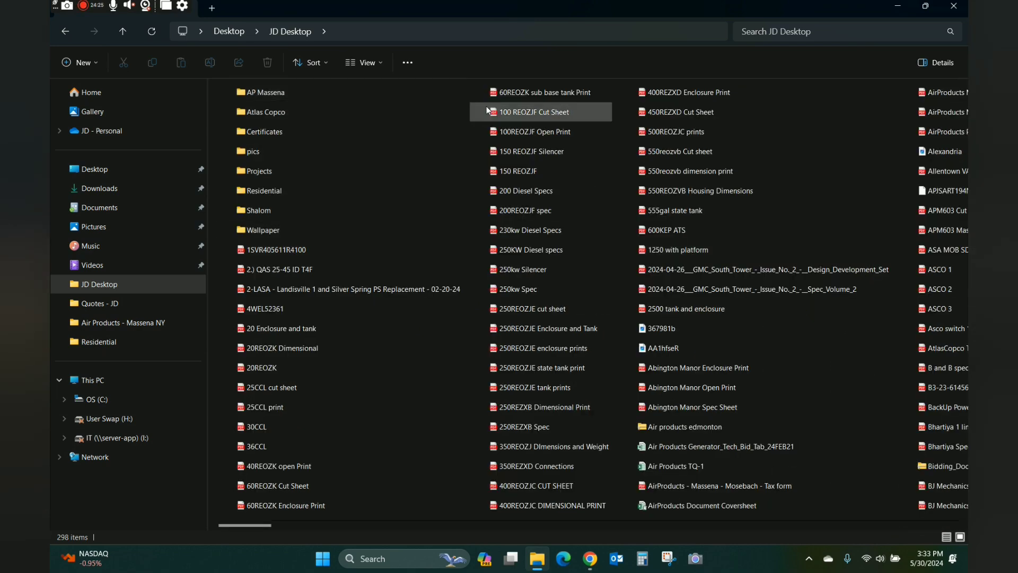
Sort the files by date and open the KOHLER [33143] [Sizing_101] report PDF.
scroll(411, 130, "right", 1)
scroll(412, 129, "left", 1)
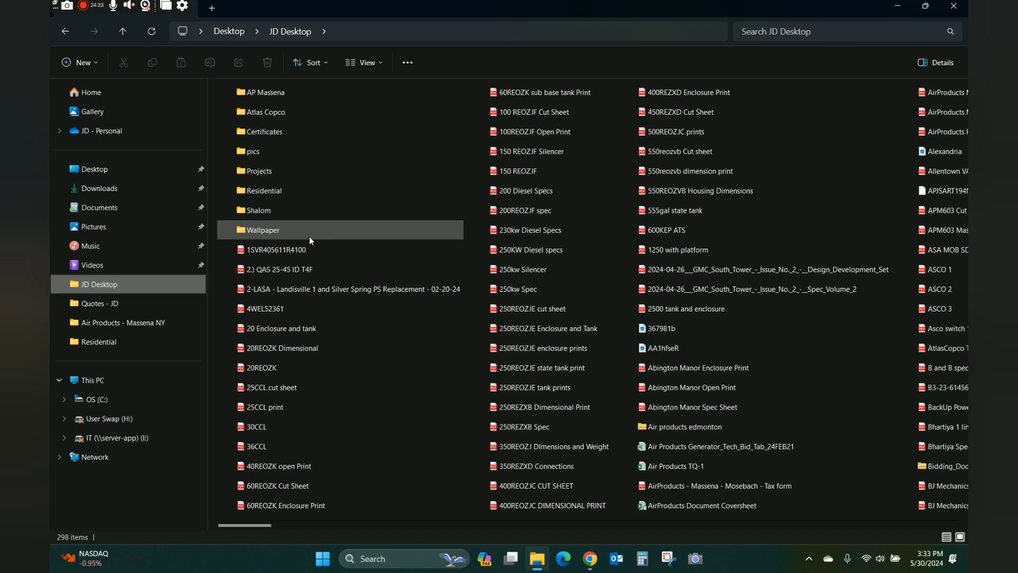
scroll(321, 187, "right", 3)
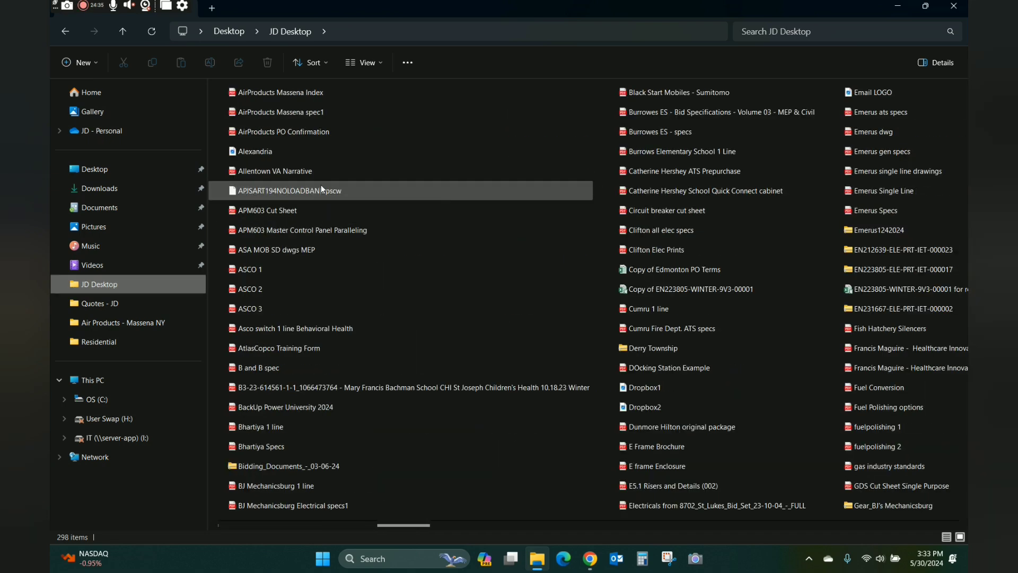
scroll(322, 187, "right", 1)
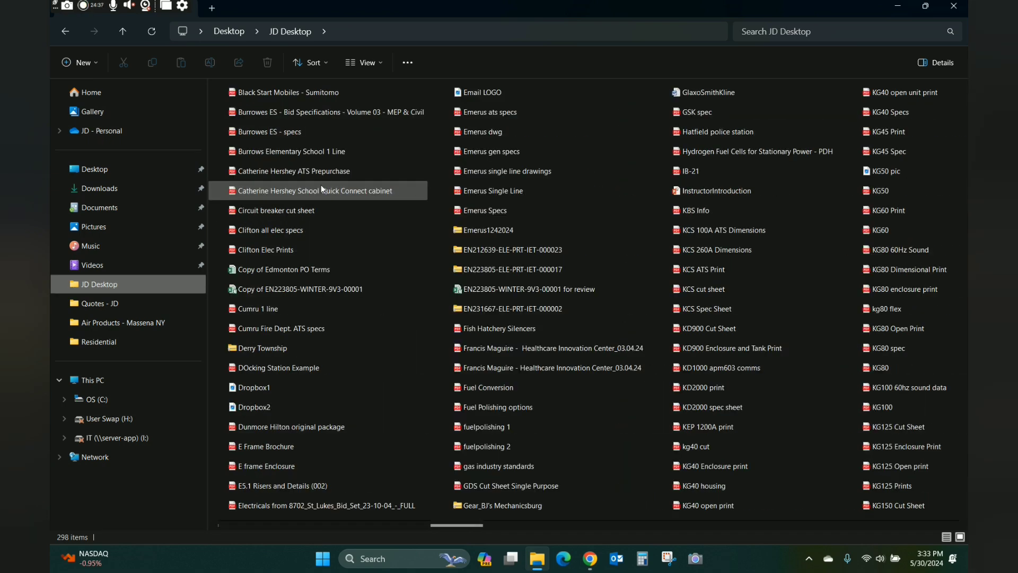
scroll(320, 185, "left", 4)
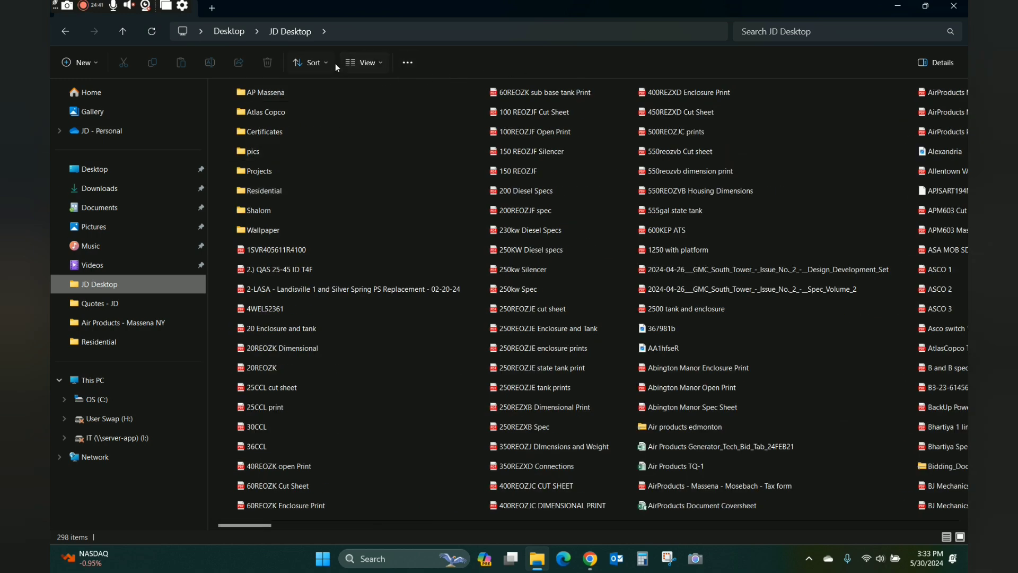
left_click(314, 62)
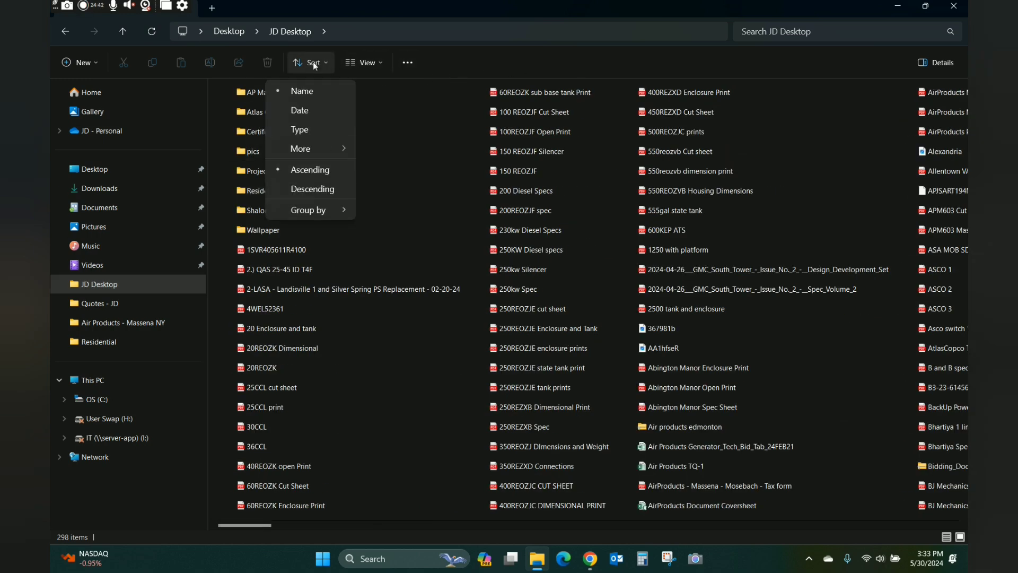
left_click(301, 110)
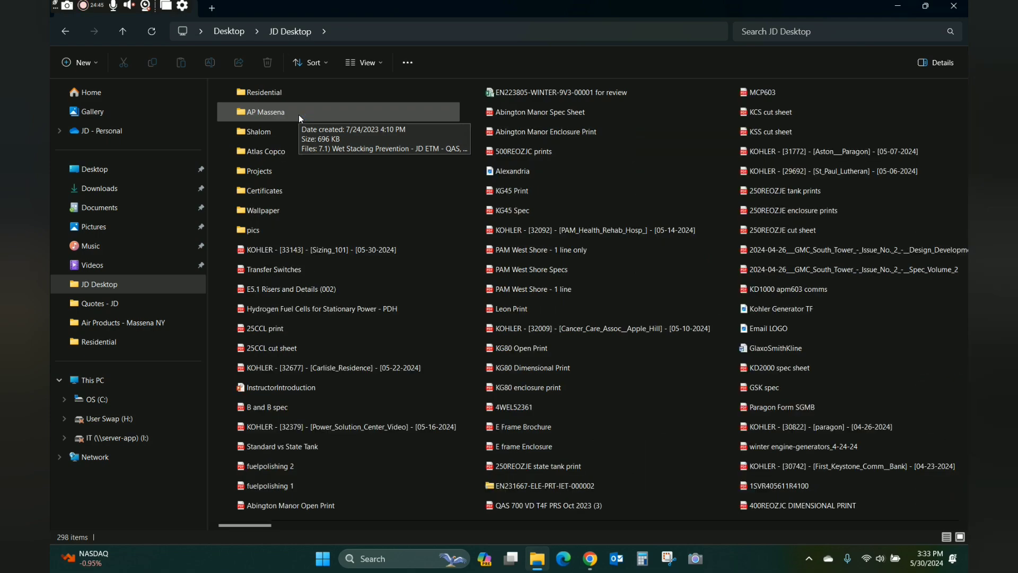
double_click(322, 254)
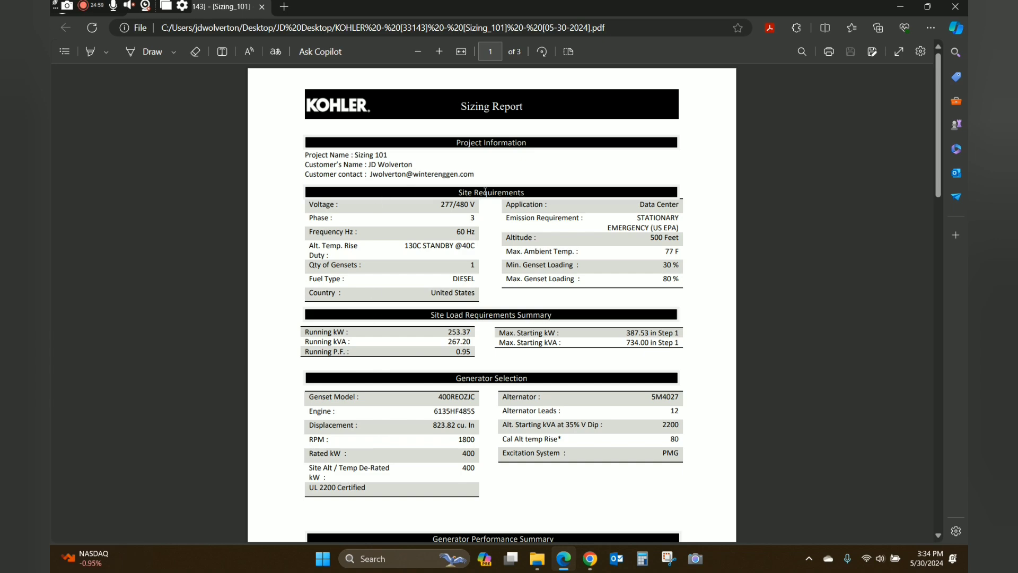
scroll(457, 237, "down", 6)
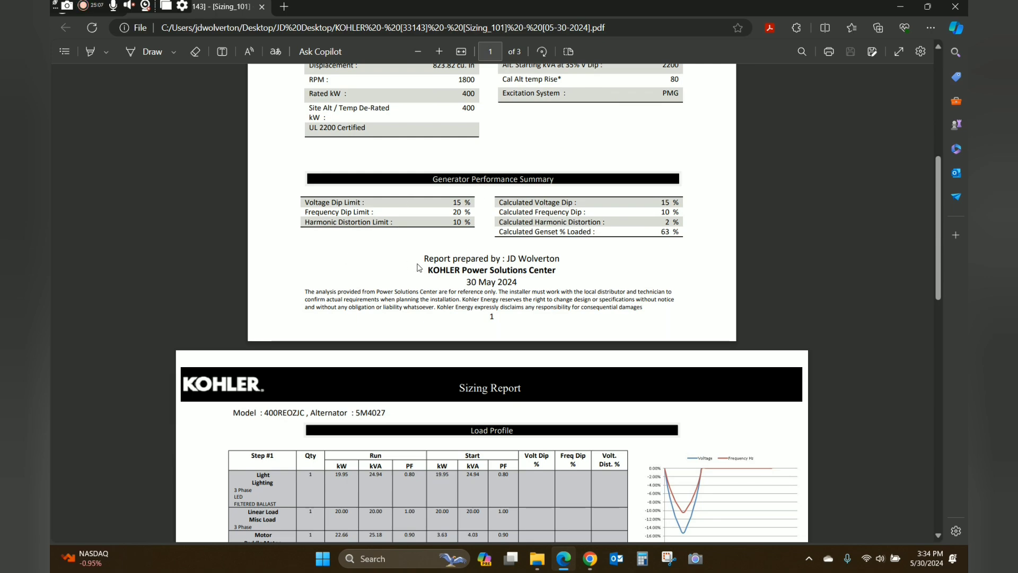
scroll(418, 264, "down", 7)
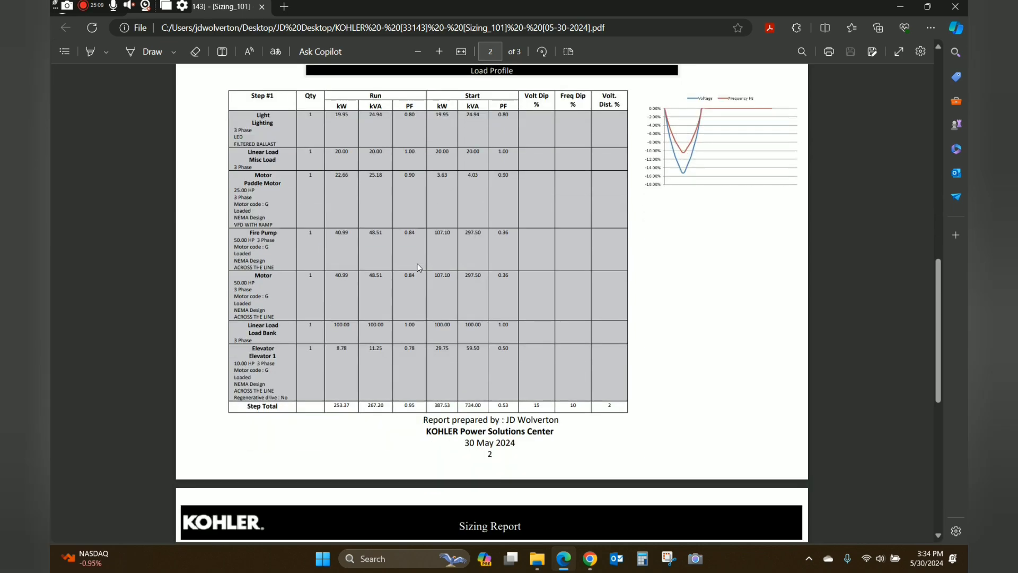
scroll(418, 267, "up", 1)
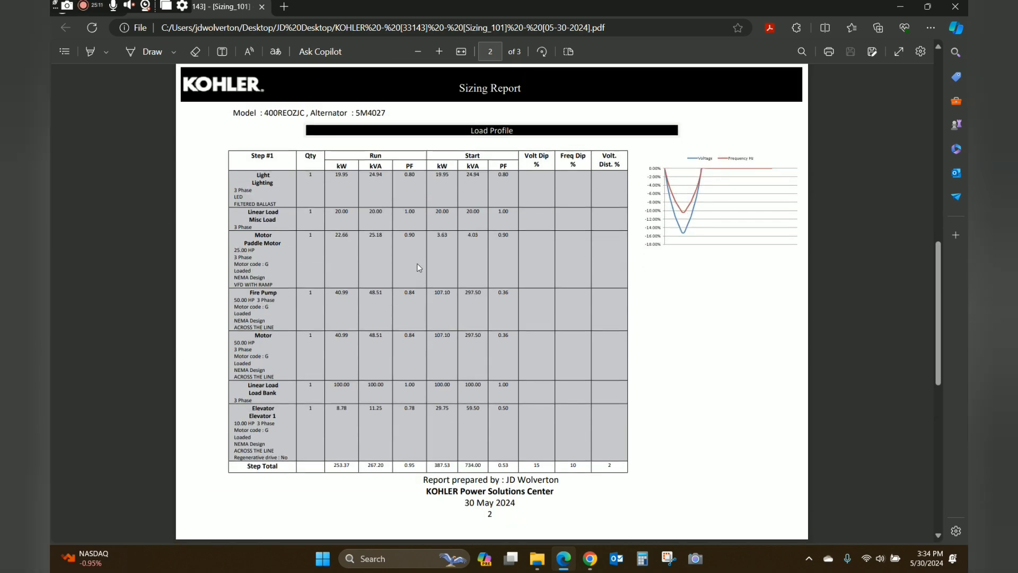
scroll(417, 265, "down", 8)
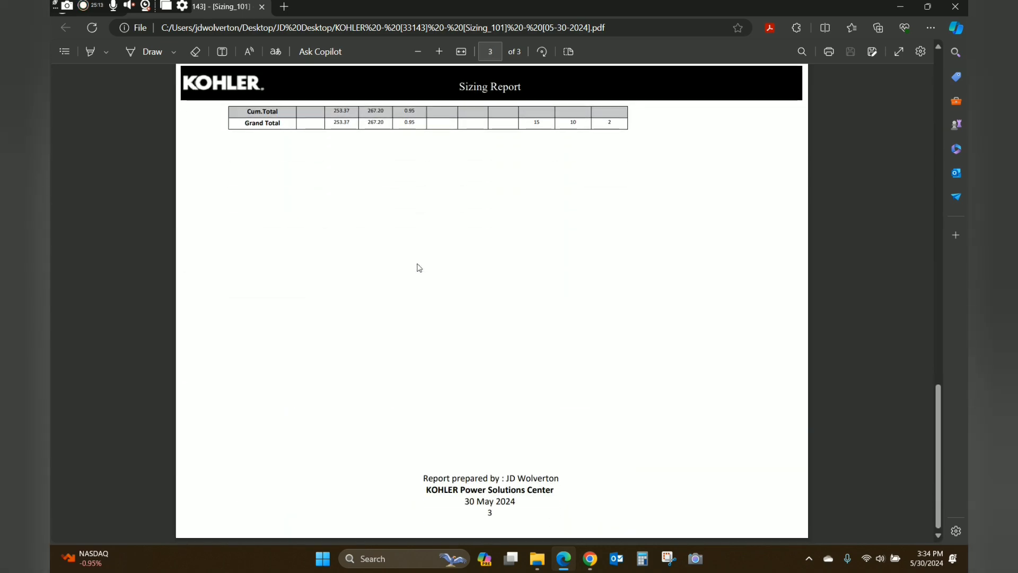
scroll(418, 268, "up", 8)
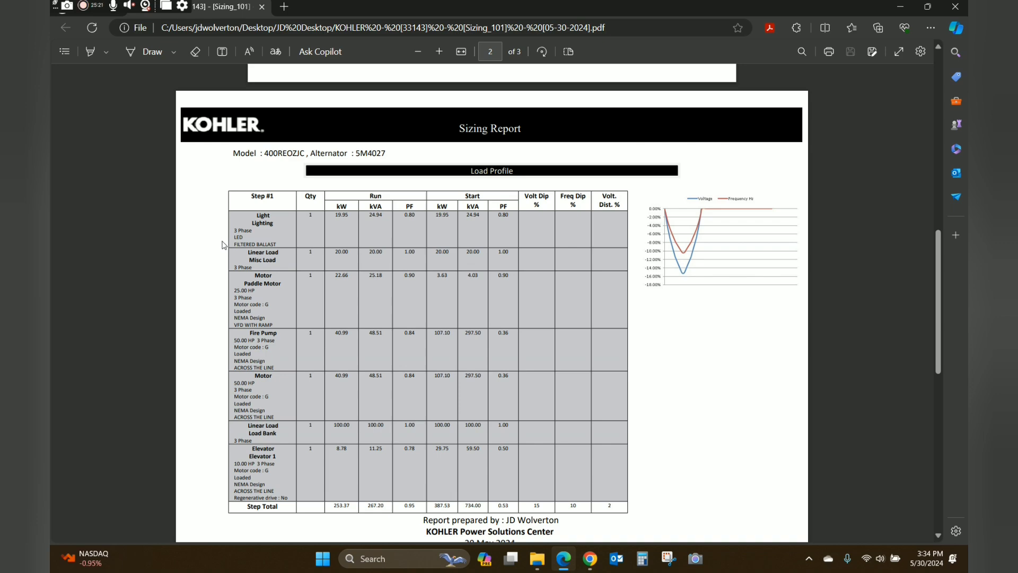
scroll(222, 245, "up", 10)
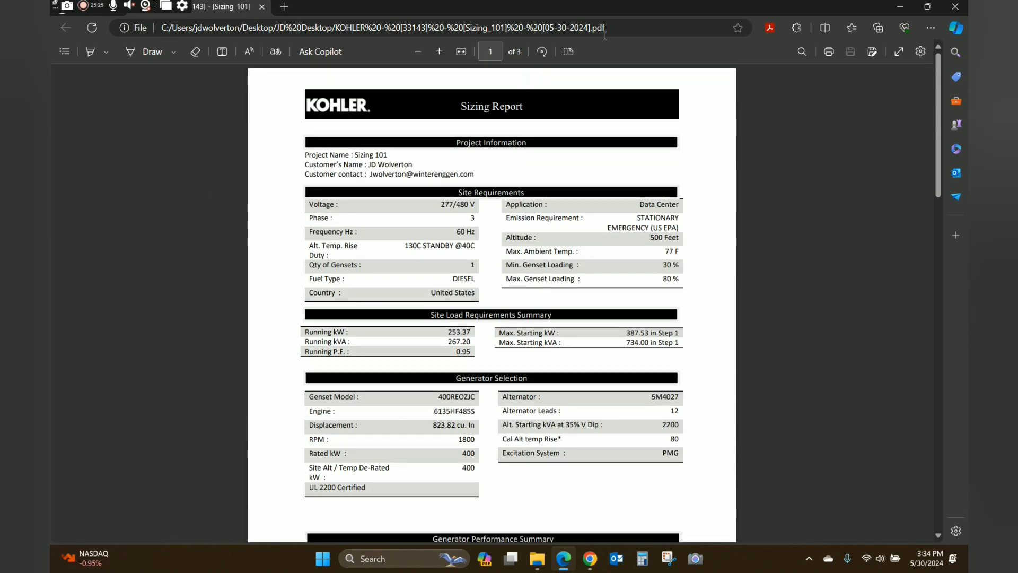
Close the PDF viewer and File Explorer, return to Load Profile, and save the project.
left_click(955, 6)
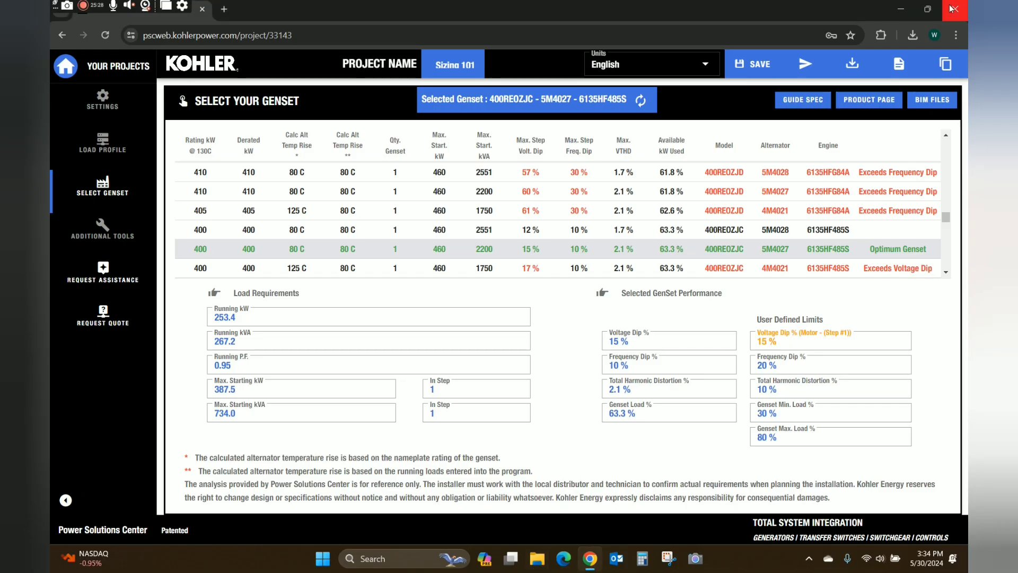
left_click(954, 7)
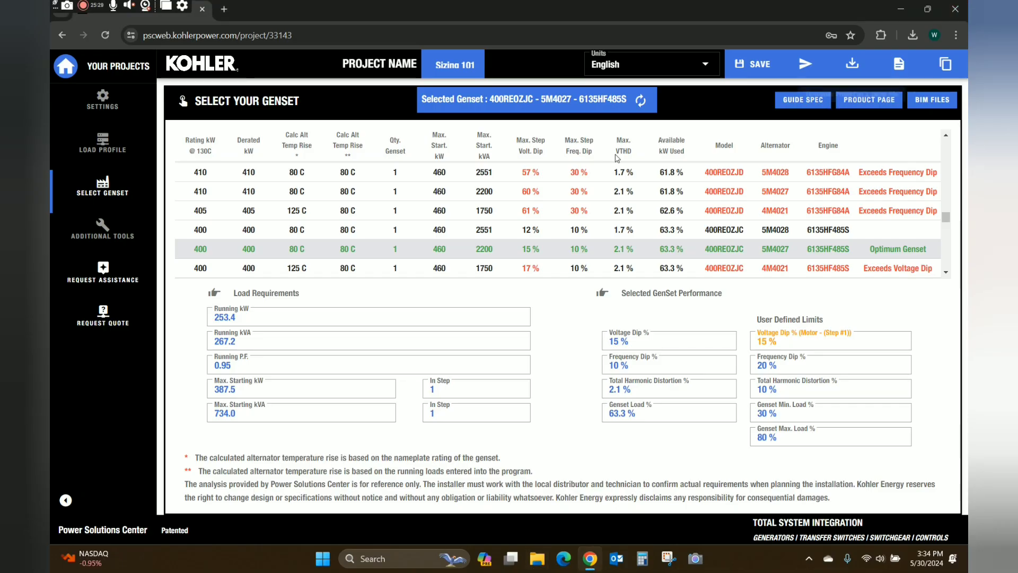
left_click(107, 153)
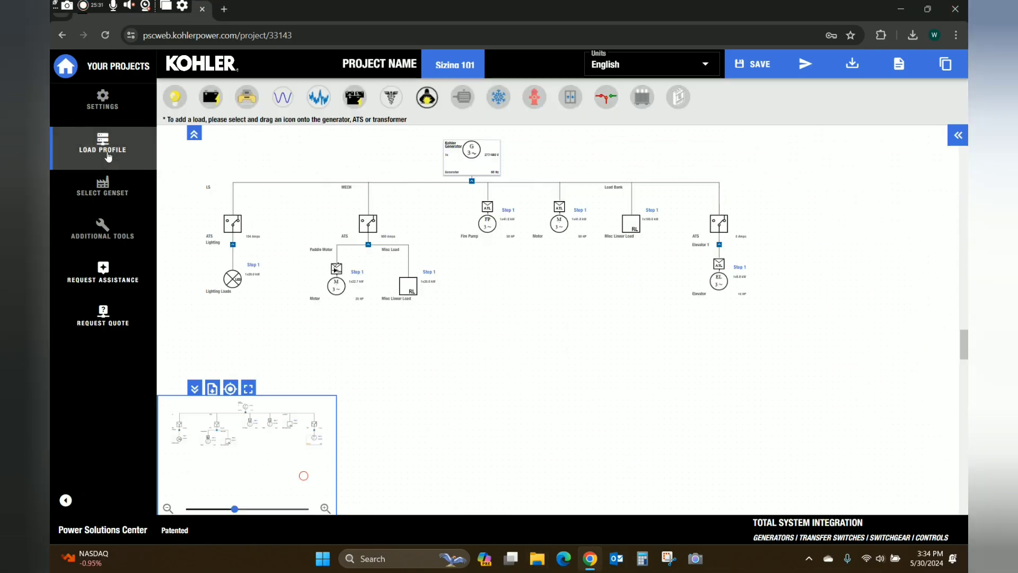
left_click(748, 72)
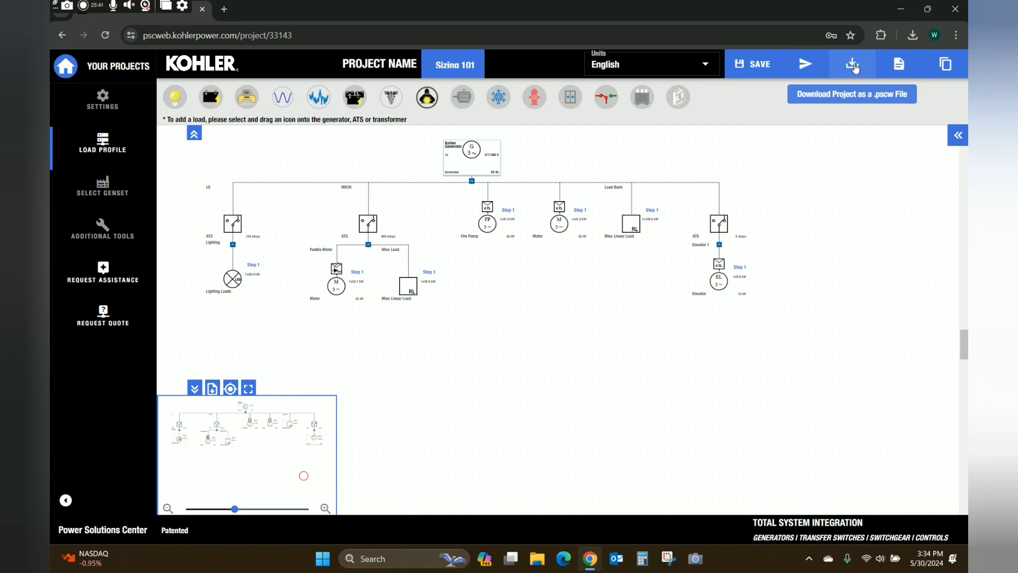
Open and dismiss the Send Project form, then pan the load profile diagram toward the lower right.
left_click(807, 66)
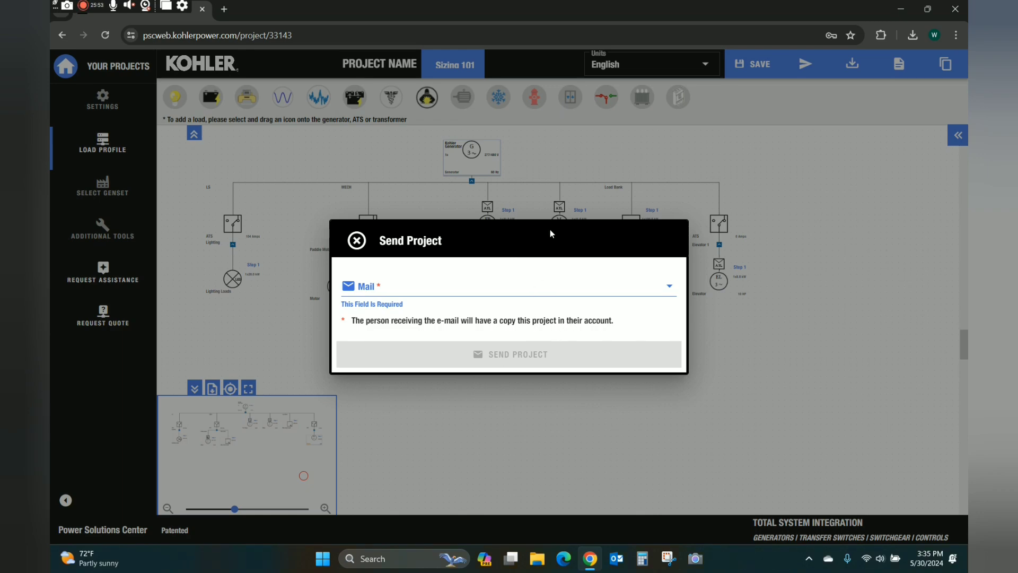
left_click(794, 286)
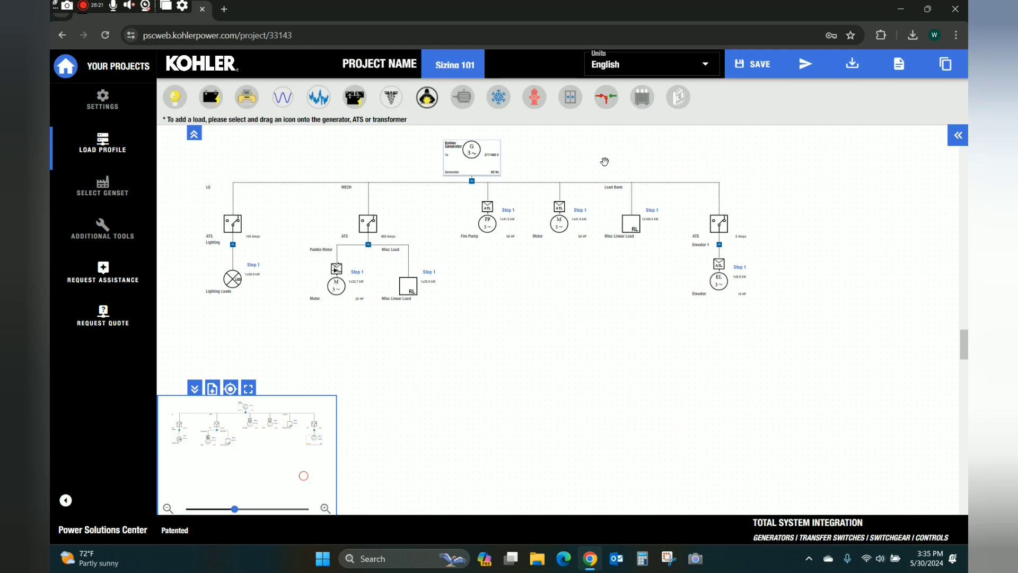
left_click_drag(604, 160, 643, 200)
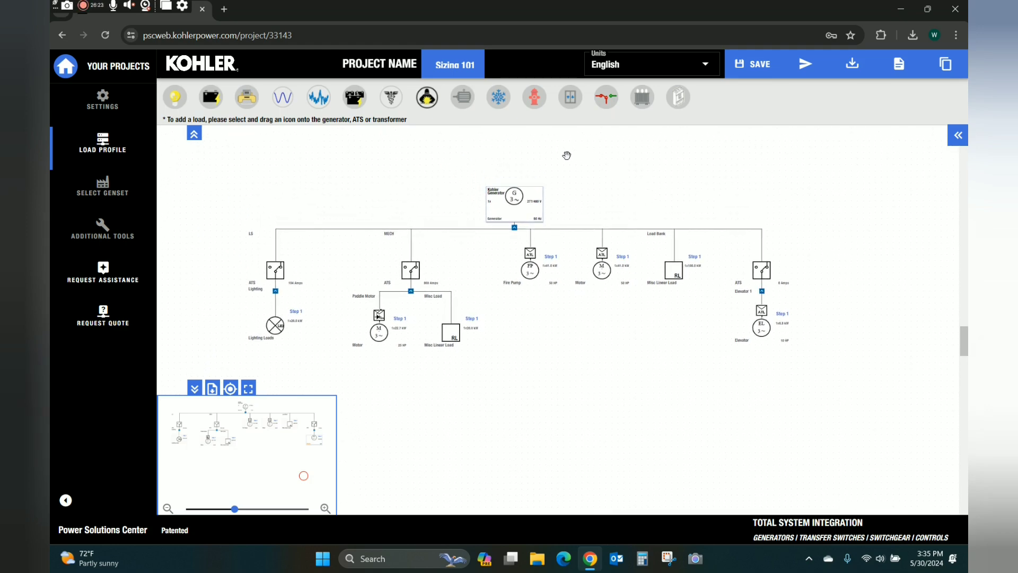